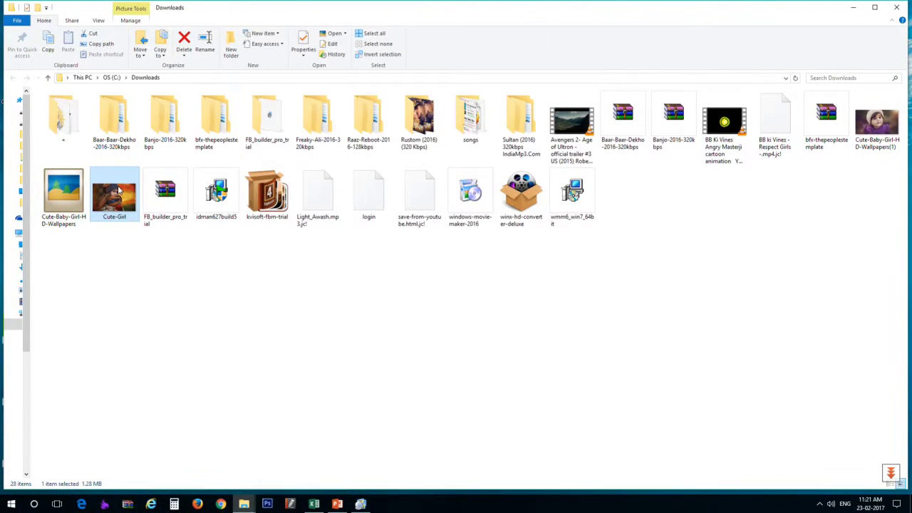
Step: Open the Cute-Girl picture from Downloads with Adobe Photoshop CS6
{"action": "right_click", "coordinate": [119, 191]}
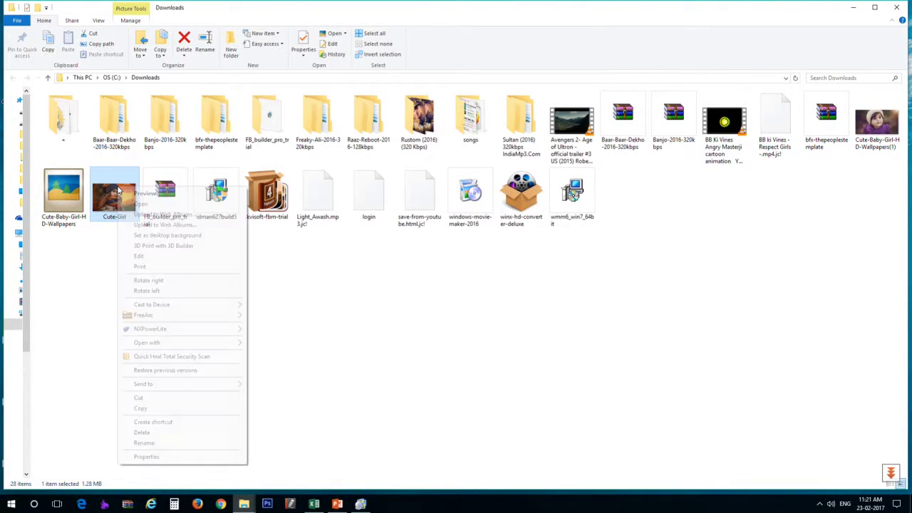
{"action": "mouse_move", "coordinate": [147, 342]}
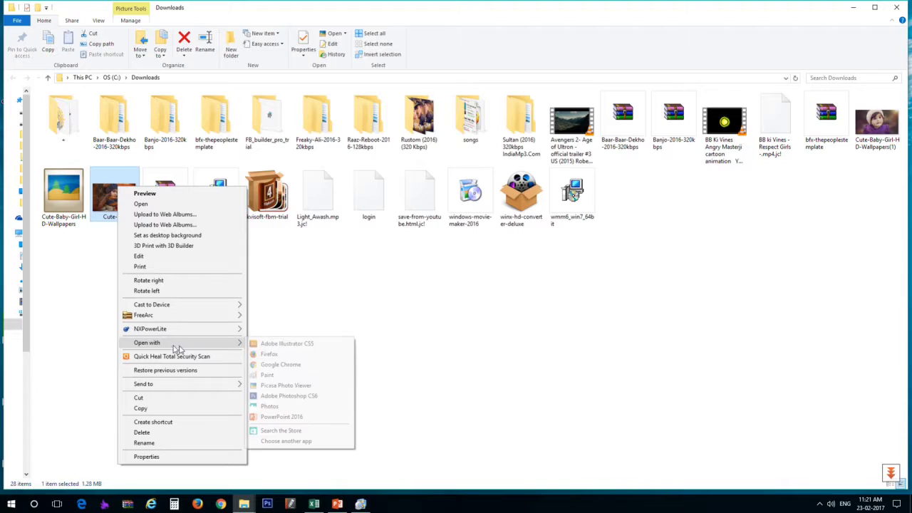
{"action": "left_click", "coordinate": [285, 395]}
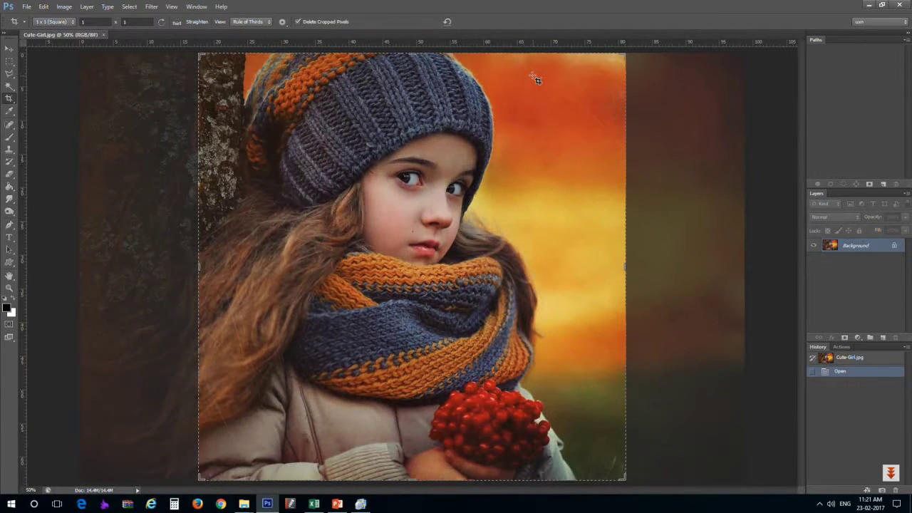
Step: Switch to the Move tool so the crop box disappears from the photo
{"action": "key", "text": "v"}
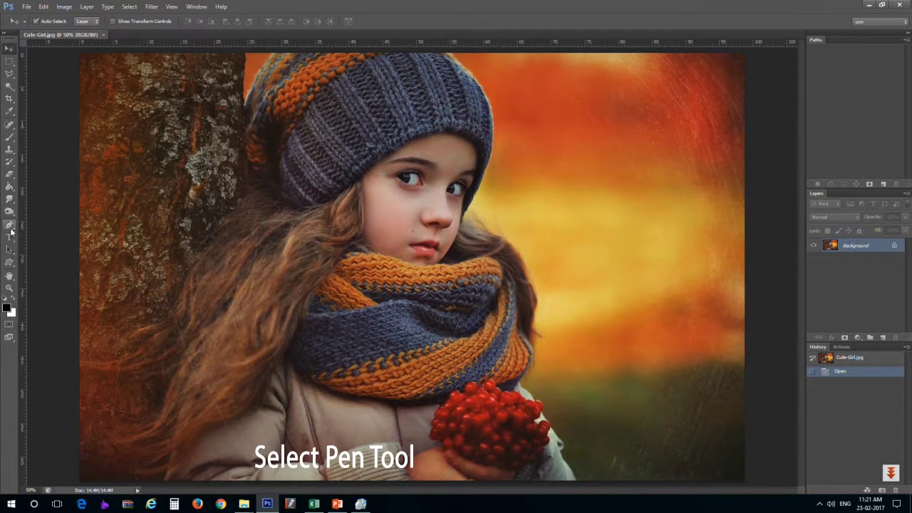
Step: Select the Pen tool and zoom the photo to 200%
{"action": "left_click", "coordinate": [11, 228]}
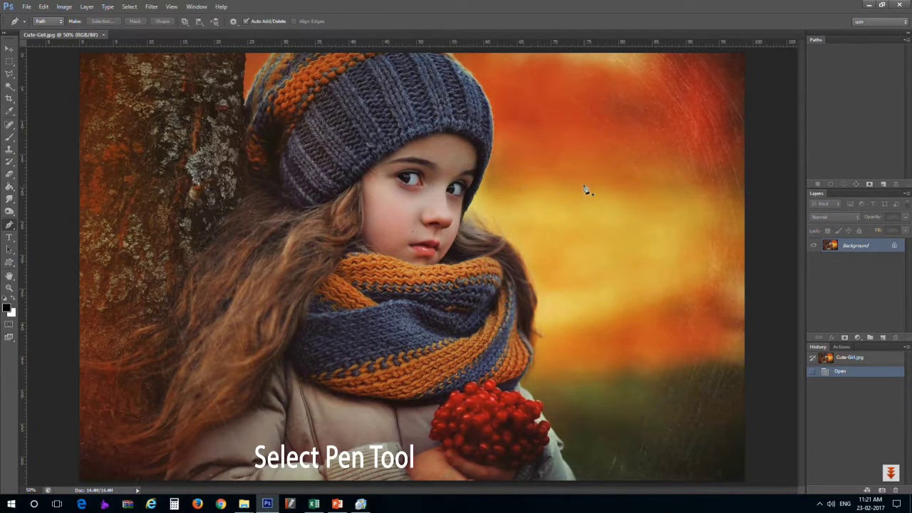
{"action": "key", "text": "ctrl+plus"}
{"action": "key", "text": "ctrl+plus"}
{"action": "key", "text": "ctrl+plus"}
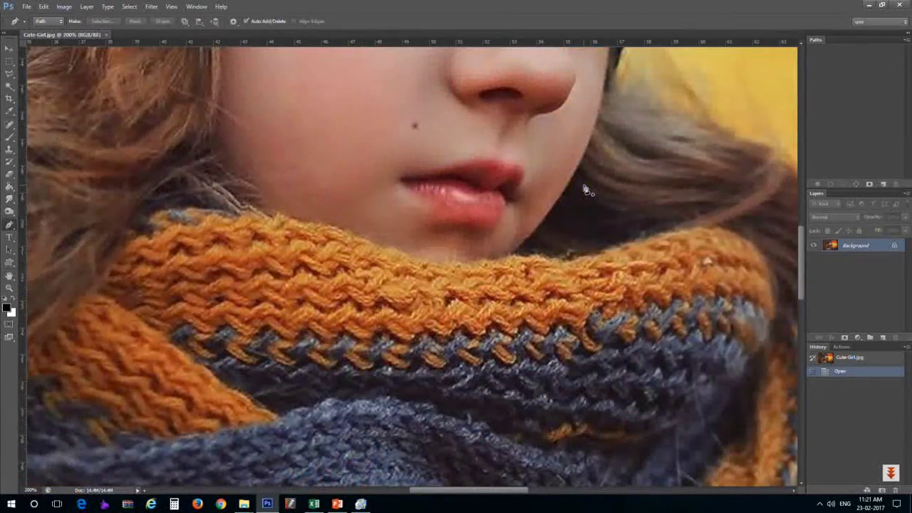
{"action": "scroll", "coordinate": [374, 142], "scroll_direction": "up", "scroll_amount": 5}
{"action": "scroll", "coordinate": [281, 270], "scroll_direction": "up", "scroll_amount": 3}
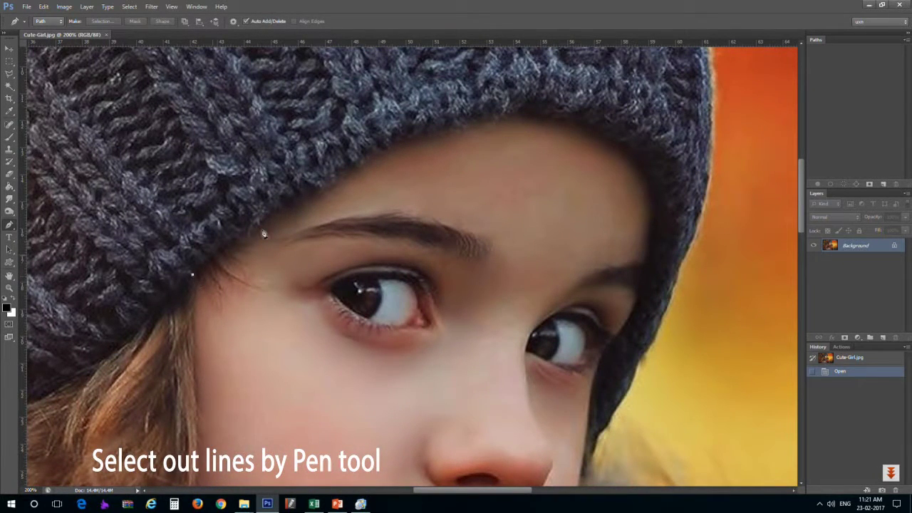
Step: Start the face path at the hat brim's left edge and trace along the brim
{"action": "left_click", "coordinate": [289, 206]}
{"action": "left_click", "coordinate": [290, 205]}
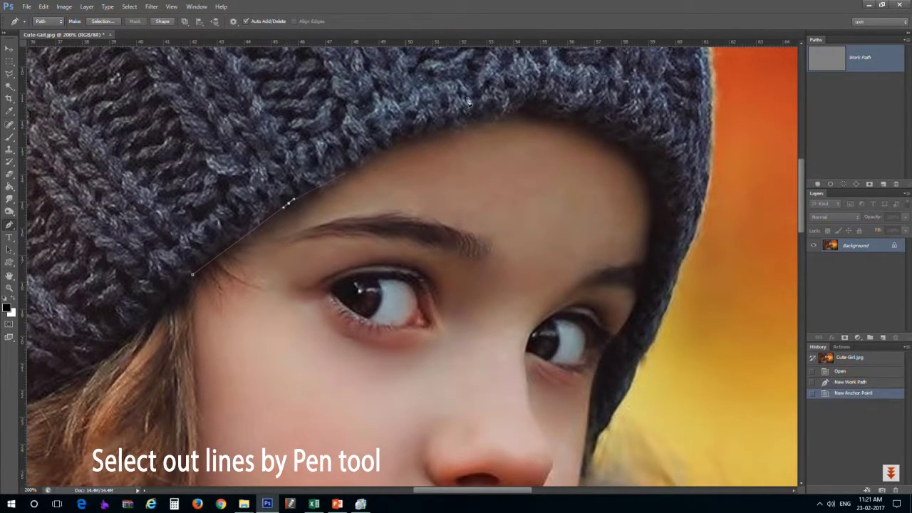
{"action": "left_click", "coordinate": [434, 128]}
{"action": "left_click", "coordinate": [483, 114]}
{"action": "left_click", "coordinate": [522, 112]}
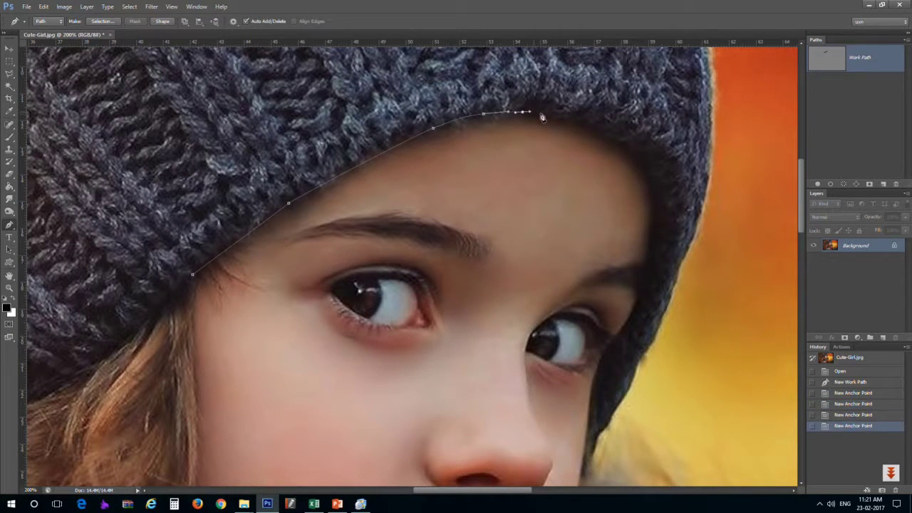
{"action": "left_click", "coordinate": [578, 121]}
{"action": "left_click", "coordinate": [606, 131]}
{"action": "left_click", "coordinate": [646, 166]}
Step: Curve the path down the hat edge past the eye, undoing stray cheek anchors
{"action": "left_click_drag", "start_coordinate": [659, 208], "coordinate": [658, 219]}
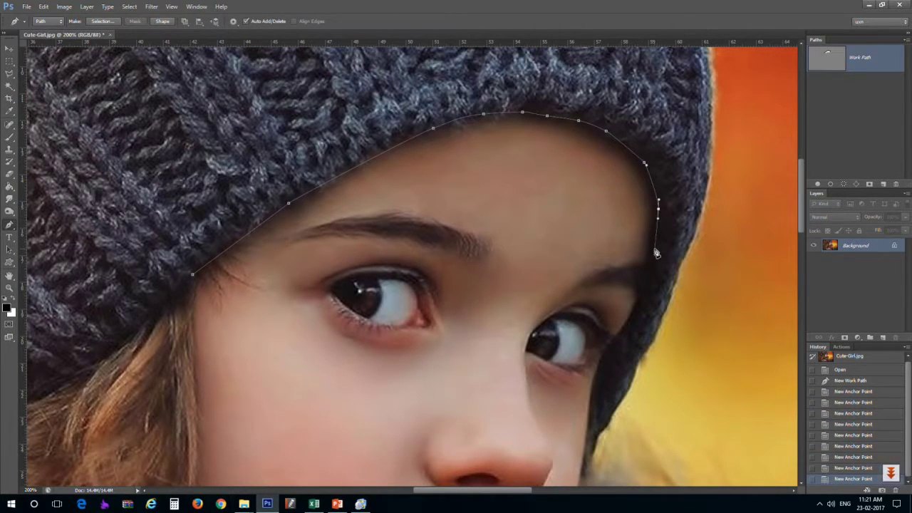
{"action": "left_click_drag", "start_coordinate": [648, 256], "coordinate": [645, 260]}
{"action": "left_click", "coordinate": [638, 297]}
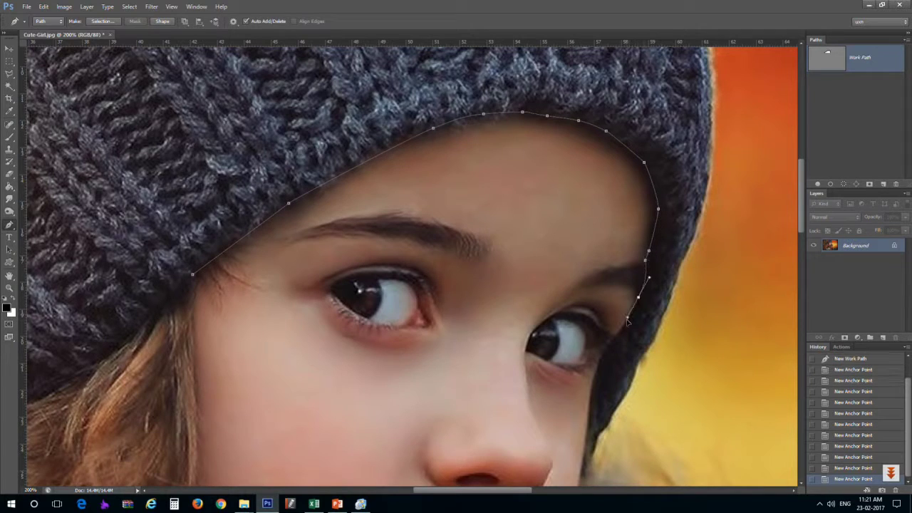
{"action": "left_click", "coordinate": [623, 330]}
{"action": "left_click", "coordinate": [605, 346]}
{"action": "left_click", "coordinate": [599, 359]}
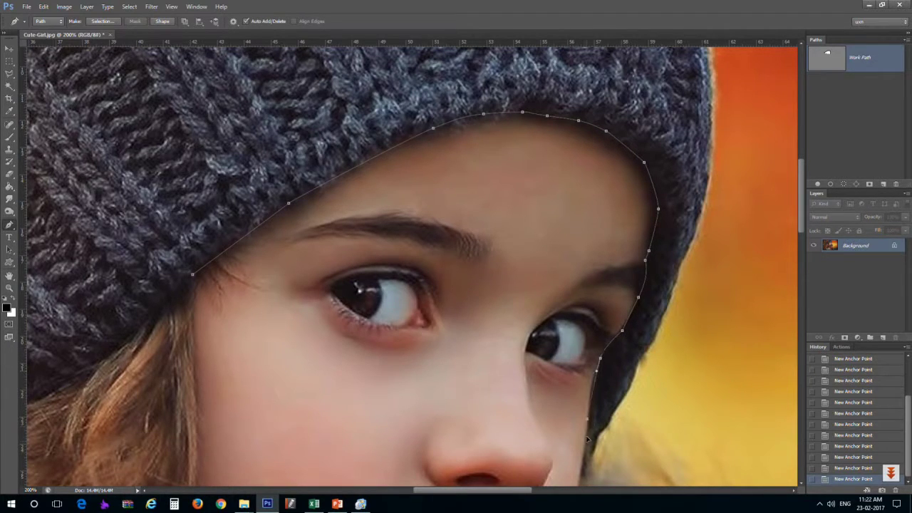
{"action": "scroll", "coordinate": [584, 455], "scroll_direction": "down", "scroll_amount": 3}
{"action": "scroll", "coordinate": [590, 356], "scroll_direction": "down", "scroll_amount": 5}
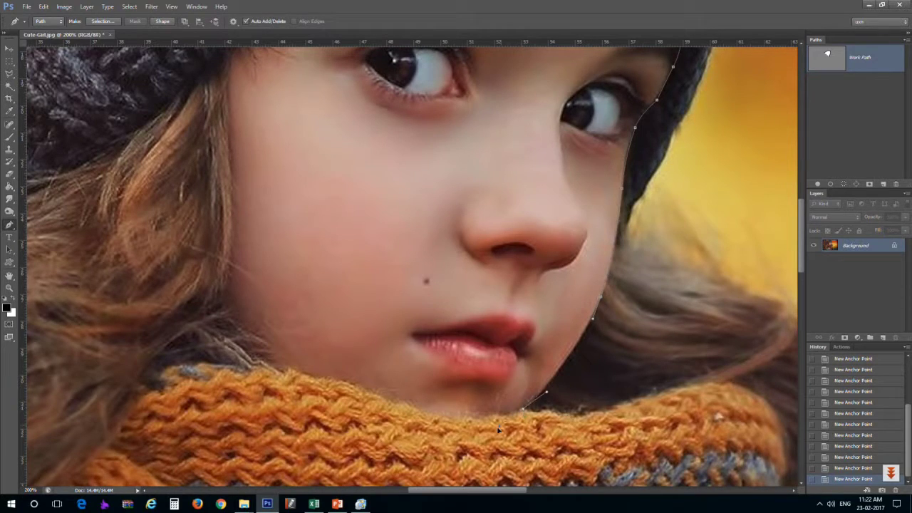
{"action": "key", "text": "ctrl+alt+z"}
{"action": "key", "text": "ctrl+alt+z"}
{"action": "key", "text": "ctrl+alt+z"}
{"action": "key", "text": "ctrl+alt+z"}
{"action": "key", "text": "ctrl+alt+z"}
{"action": "key", "text": "ctrl+alt+z"}
Step: Trace the scarf and hair edges and close the face path at its start
{"action": "left_click", "coordinate": [375, 397]}
{"action": "scroll", "coordinate": [296, 372], "scroll_direction": "down", "scroll_amount": 2}
{"action": "scroll", "coordinate": [310, 271], "scroll_direction": "left", "scroll_amount": 3}
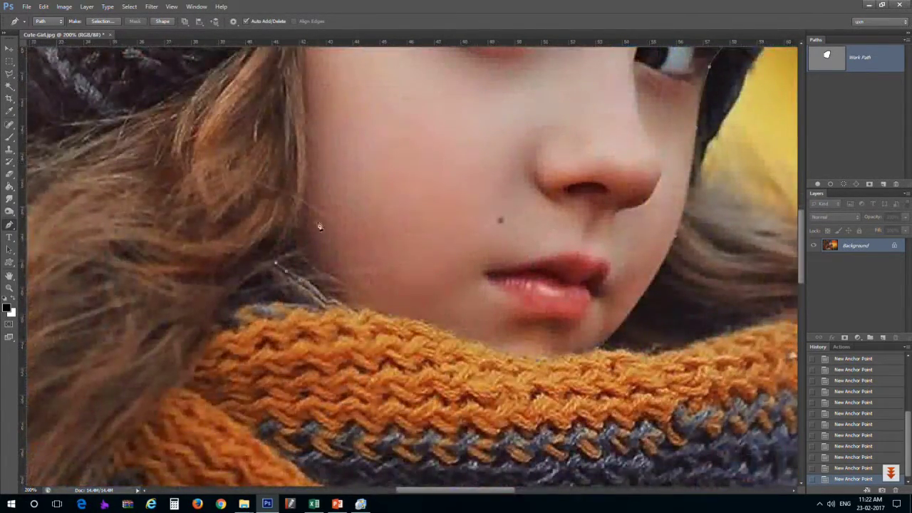
{"action": "left_click", "coordinate": [303, 241]}
{"action": "left_click", "coordinate": [303, 208]}
{"action": "scroll", "coordinate": [314, 178], "scroll_direction": "up", "scroll_amount": 3}
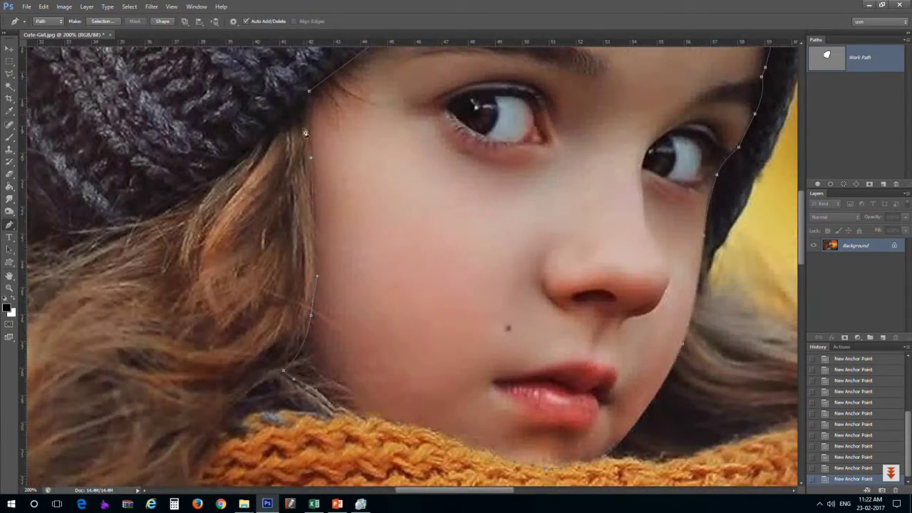
{"action": "left_click", "coordinate": [317, 89]}
{"action": "left_click_drag", "start_coordinate": [316, 89], "coordinate": [348, 169]}
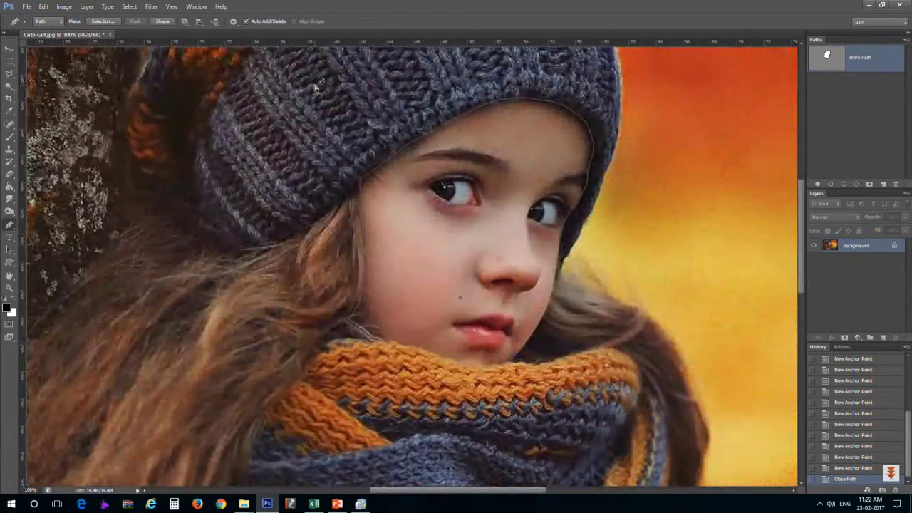
Step: Zoom to 300% and trace a closed outline around the left eye
{"action": "key", "text": "ctrl+plus"}
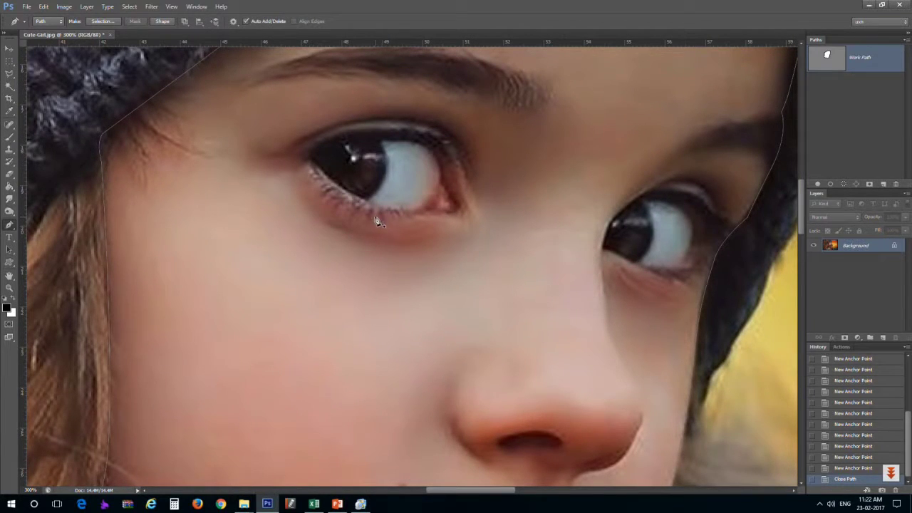
{"action": "left_click", "coordinate": [310, 157]}
{"action": "left_click", "coordinate": [365, 202]}
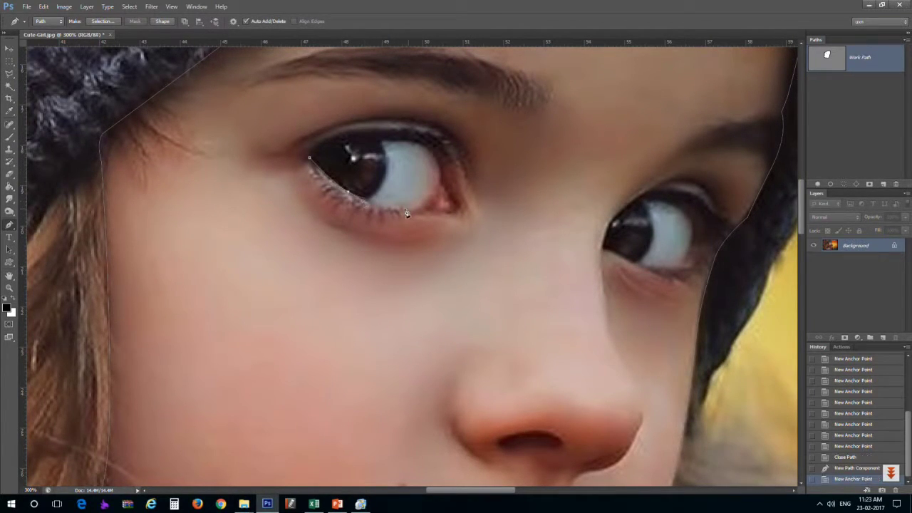
{"action": "left_click", "coordinate": [419, 211]}
{"action": "left_click", "coordinate": [443, 213]}
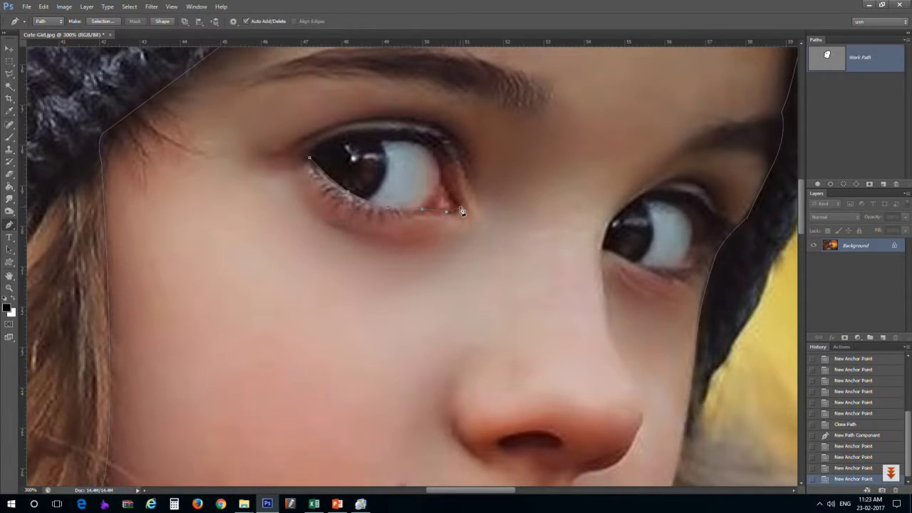
{"action": "left_click", "coordinate": [447, 186]}
{"action": "left_click", "coordinate": [442, 164]}
{"action": "left_click", "coordinate": [429, 146]}
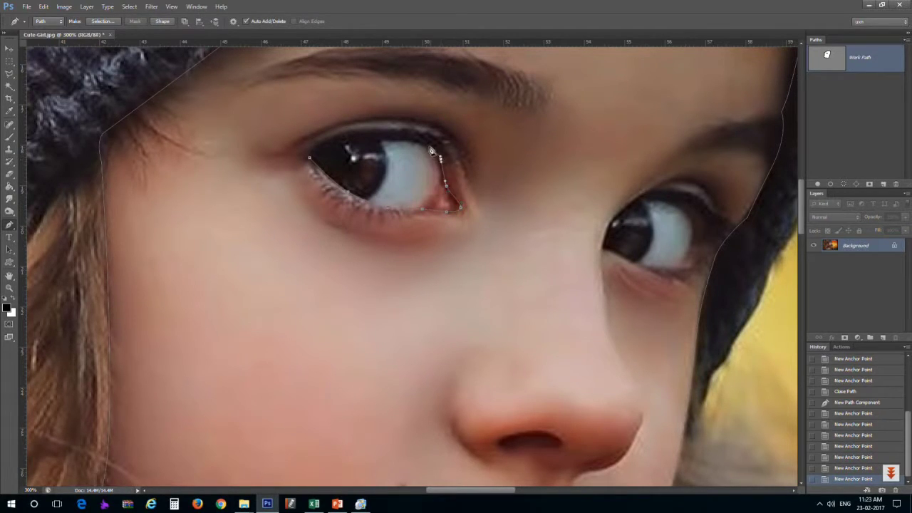
{"action": "left_click", "coordinate": [390, 135]}
{"action": "left_click", "coordinate": [362, 138]}
{"action": "left_click", "coordinate": [334, 142]}
{"action": "left_click", "coordinate": [310, 157]}
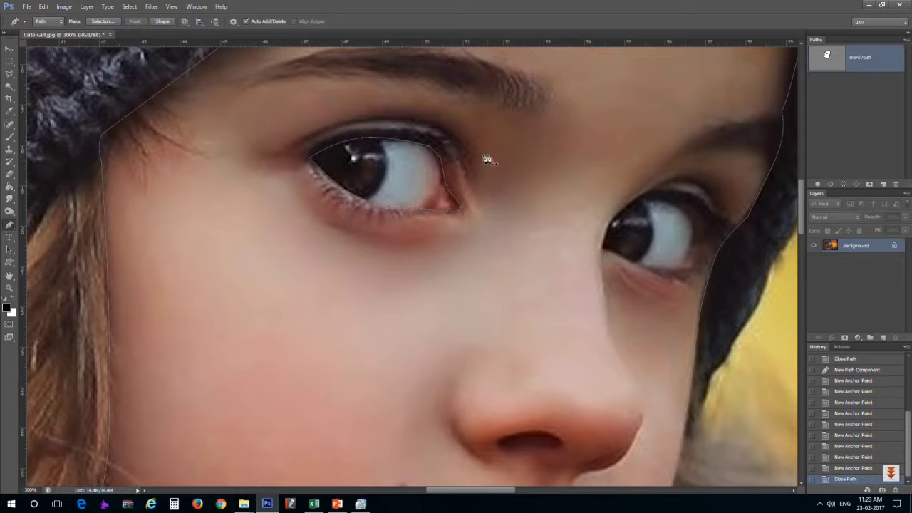
Step: Add anchors near the iris and begin tracing the right eye's lower lid
{"action": "left_click", "coordinate": [369, 204]}
{"action": "left_click", "coordinate": [389, 152]}
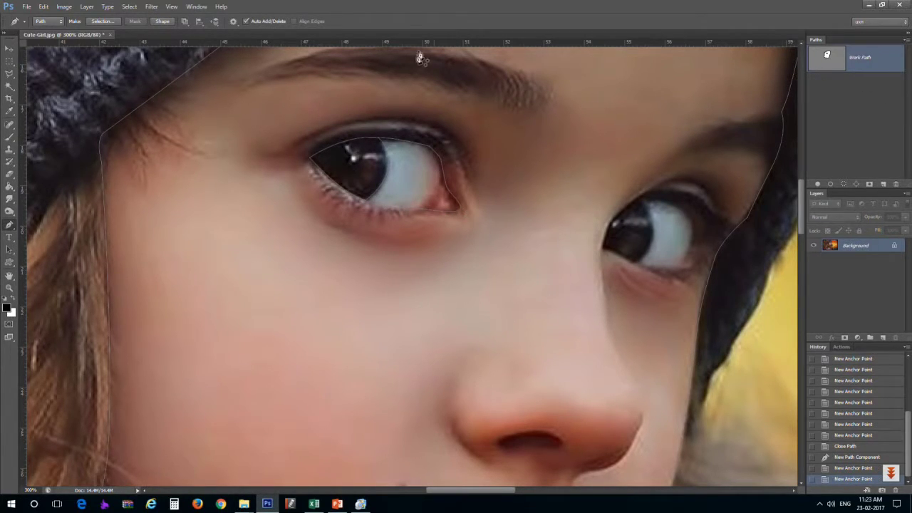
{"action": "left_click_drag", "start_coordinate": [644, 225], "coordinate": [561, 224]}
{"action": "left_click", "coordinate": [550, 196]}
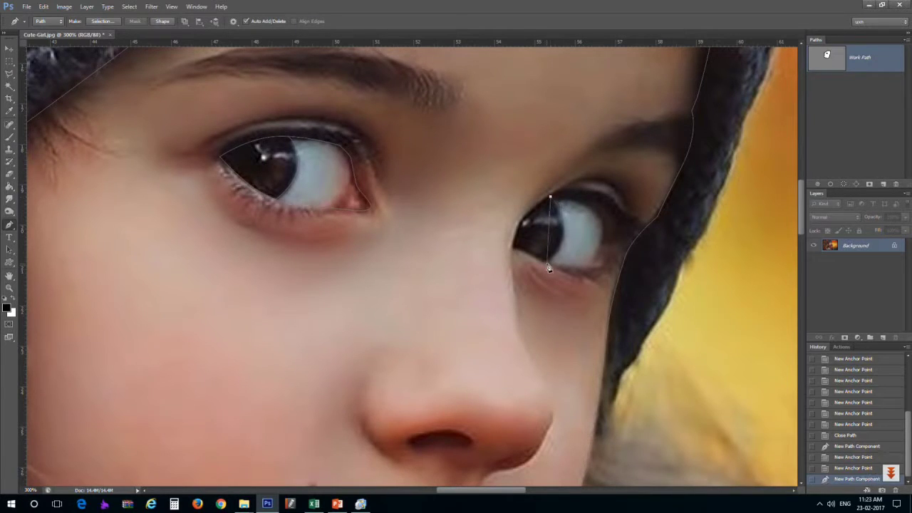
{"action": "left_click_drag", "start_coordinate": [546, 262], "coordinate": [511, 294]}
{"action": "left_click", "coordinate": [533, 260], "text": "alt"}
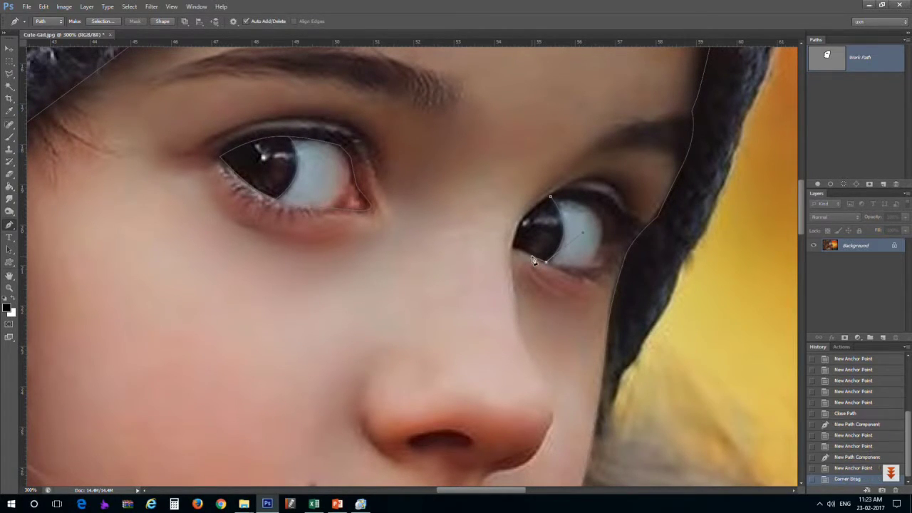
{"action": "left_click", "coordinate": [567, 269]}
{"action": "left_click", "coordinate": [601, 268]}
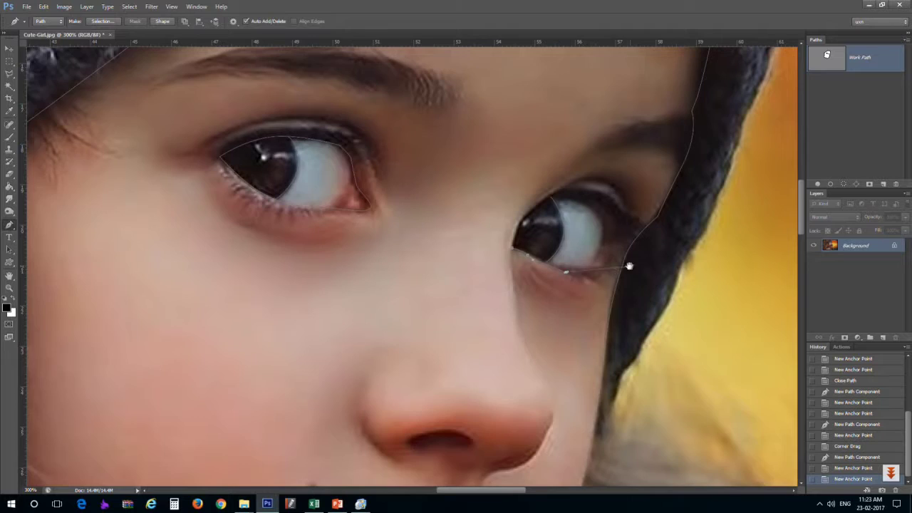
{"action": "left_click_drag", "start_coordinate": [613, 265], "coordinate": [527, 283]}
{"action": "left_click", "coordinate": [532, 275]}
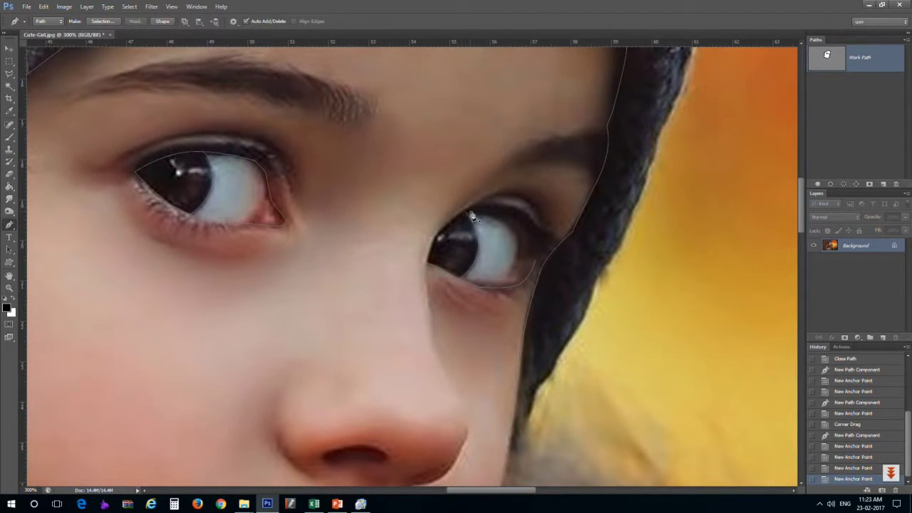
Step: Complete the right eye outline along its upper lid and close it
{"action": "left_click", "coordinate": [430, 266]}
{"action": "left_click", "coordinate": [439, 231]}
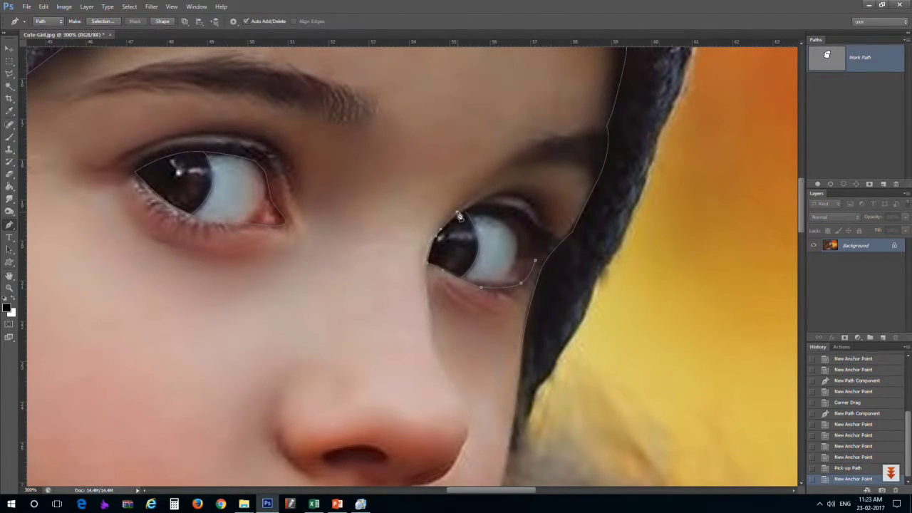
{"action": "left_click", "coordinate": [460, 212]}
{"action": "left_click", "coordinate": [502, 221]}
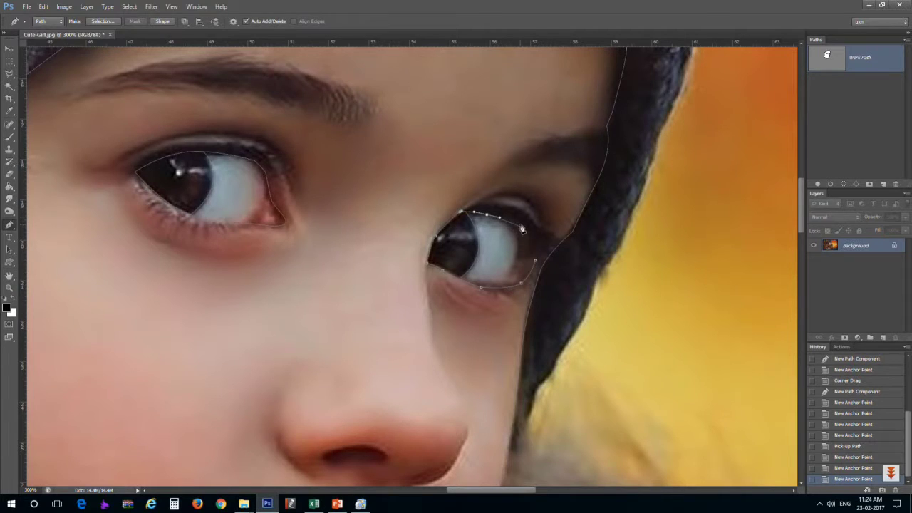
{"action": "left_click", "coordinate": [532, 246]}
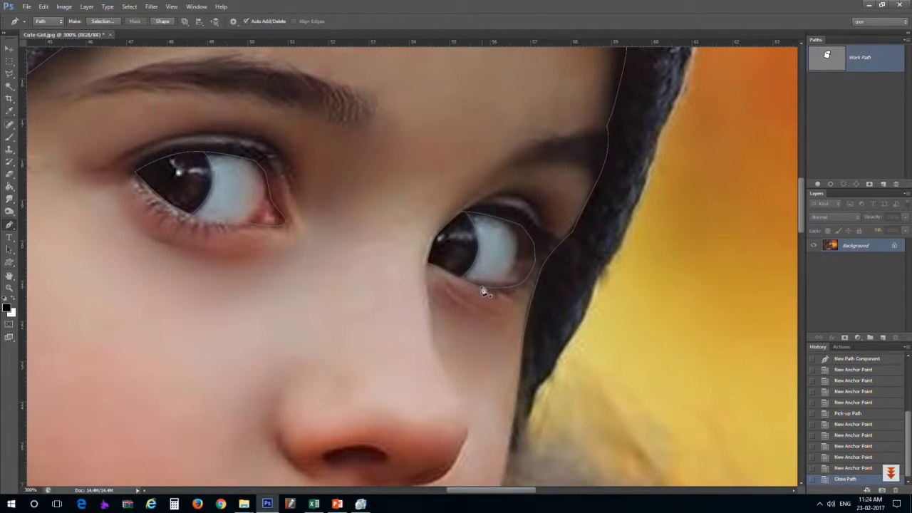
Step: Trace an open line along the right eye's upper lid
{"action": "left_click", "coordinate": [464, 214]}
{"action": "left_click", "coordinate": [503, 196]}
{"action": "left_click", "coordinate": [535, 205]}
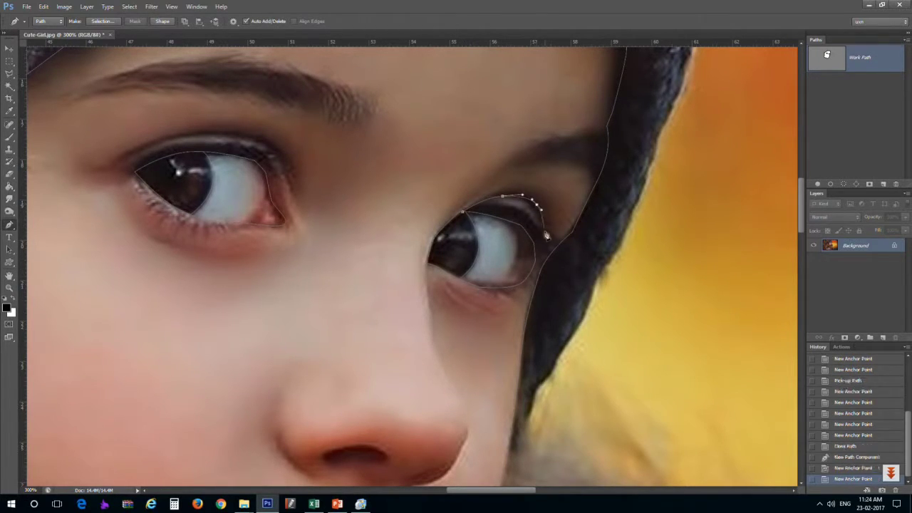
{"action": "left_click", "coordinate": [553, 241]}
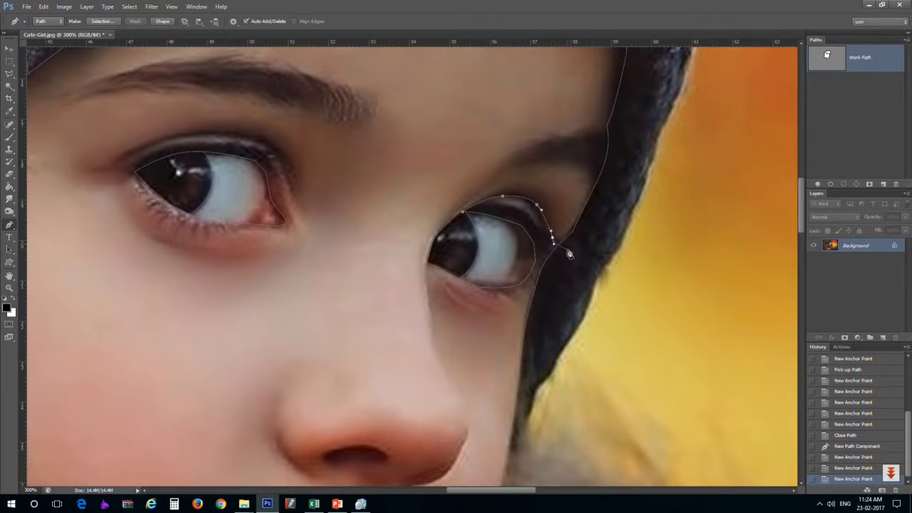
Step: Trace an open line along the left eye's upper lid
{"action": "left_click", "coordinate": [300, 219]}
{"action": "left_click", "coordinate": [291, 182]}
{"action": "left_click", "coordinate": [276, 151]}
{"action": "left_click", "coordinate": [228, 135]}
{"action": "left_click", "coordinate": [175, 136]}
{"action": "left_click", "coordinate": [134, 150]}
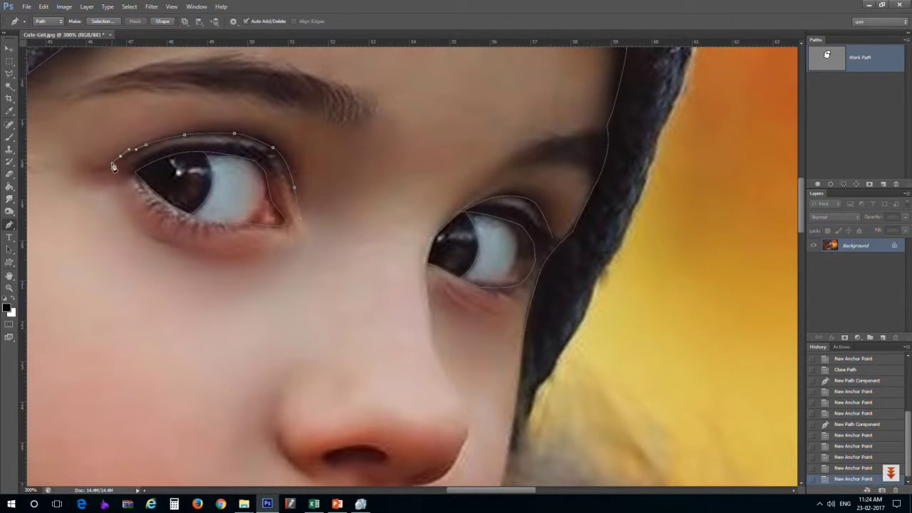
{"action": "left_click", "coordinate": [111, 165]}
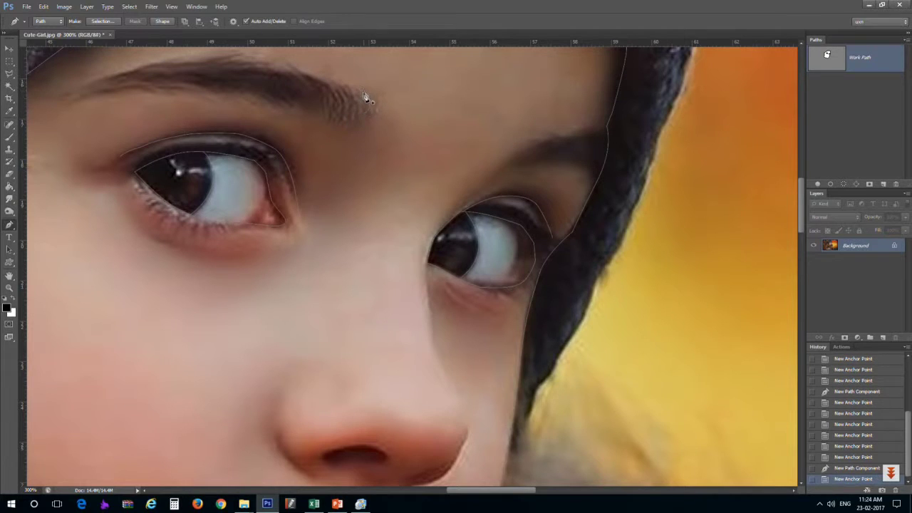
Step: Outline the left eyebrow with curved and corner anchors, closing the shape
{"action": "mouse_move", "coordinate": [347, 126]}
{"action": "left_mouse_down"}
{"action": "mouse_move", "coordinate": [319, 129]}
{"action": "mouse_move", "coordinate": [329, 116]}
{"action": "left_mouse_up"}
{"action": "scroll", "coordinate": [325, 121], "scroll_direction": "left", "scroll_amount": 3}
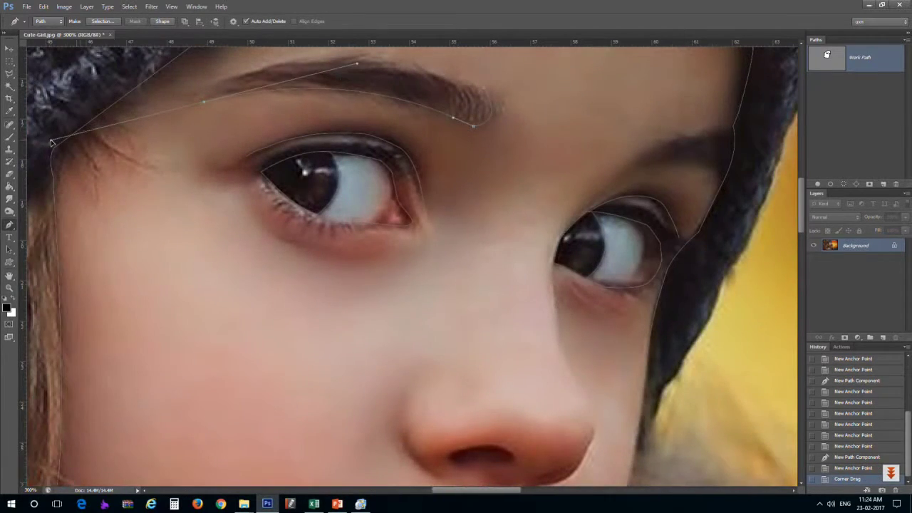
{"action": "left_click_drag", "start_coordinate": [203, 102], "coordinate": [184, 101]}
{"action": "left_click", "coordinate": [204, 102], "text": "alt"}
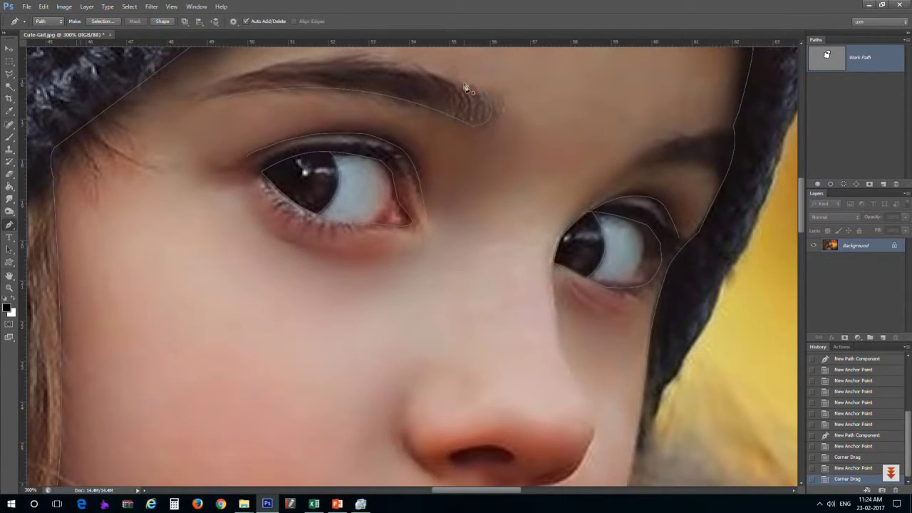
{"action": "left_click", "coordinate": [253, 71]}
{"action": "left_click", "coordinate": [115, 111]}
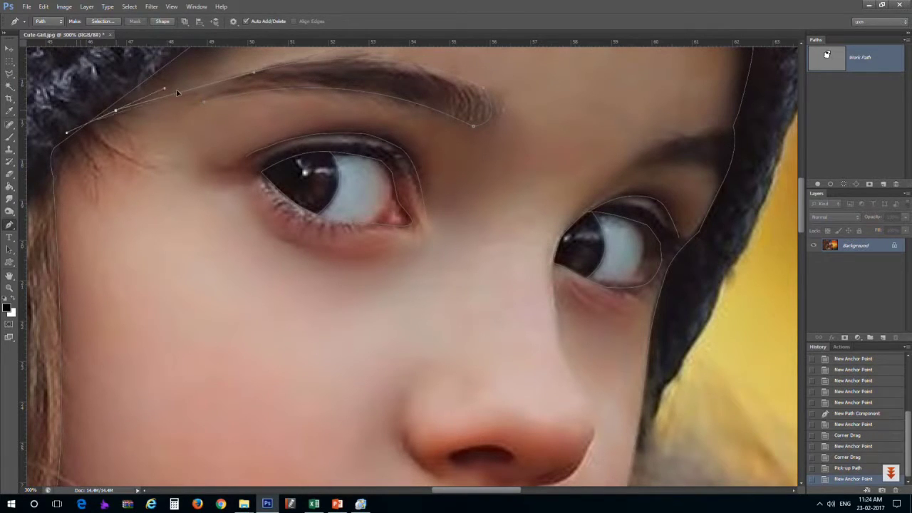
{"action": "left_click", "coordinate": [52, 128]}
{"action": "key", "text": "super"}
{"action": "key", "text": "super"}
{"action": "key", "text": "ctrl+alt+z"}
{"action": "key", "text": "ctrl+alt+z"}
{"action": "left_click", "coordinate": [190, 92], "text": "alt"}
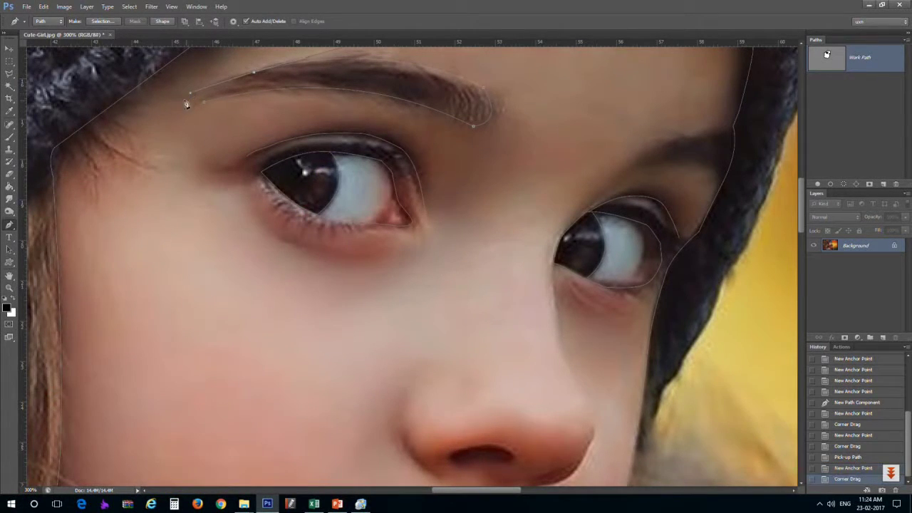
{"action": "left_click", "coordinate": [172, 106]}
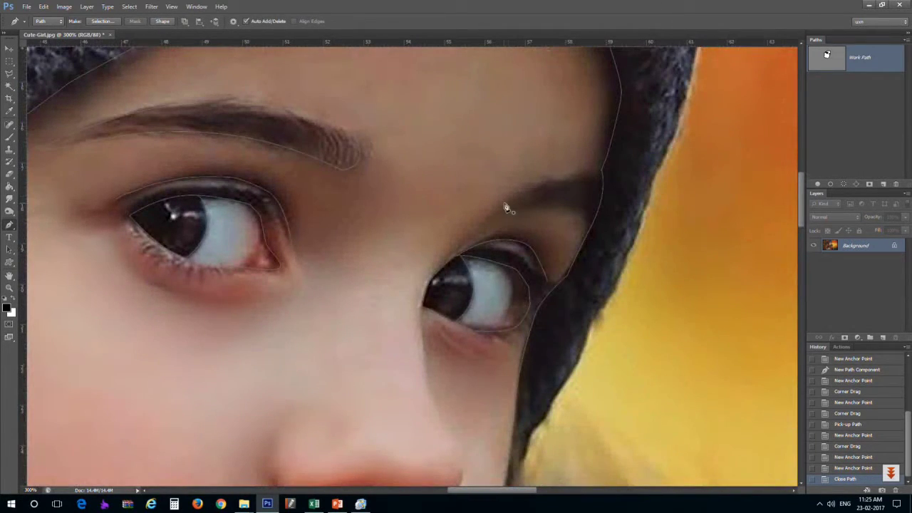
Step: Trace the right eyebrow's outline, undoing misplaced anchors and curving its lower edge
{"action": "left_click", "coordinate": [505, 203]}
{"action": "left_click_drag", "start_coordinate": [583, 179], "coordinate": [625, 179]}
{"action": "left_click", "coordinate": [583, 178], "text": "alt"}
{"action": "left_click", "coordinate": [603, 181]}
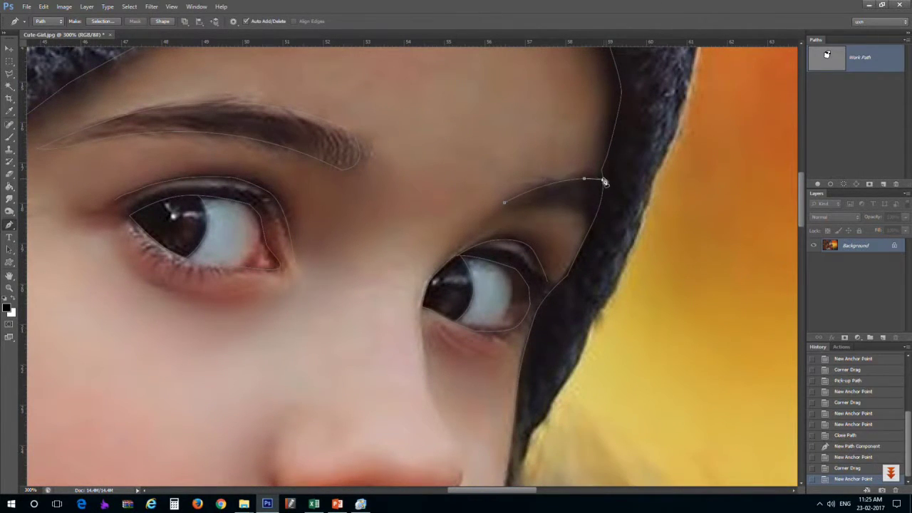
{"action": "left_click", "coordinate": [504, 208]}
{"action": "left_click", "coordinate": [556, 214]}
{"action": "key", "text": "ctrl+alt+z"}
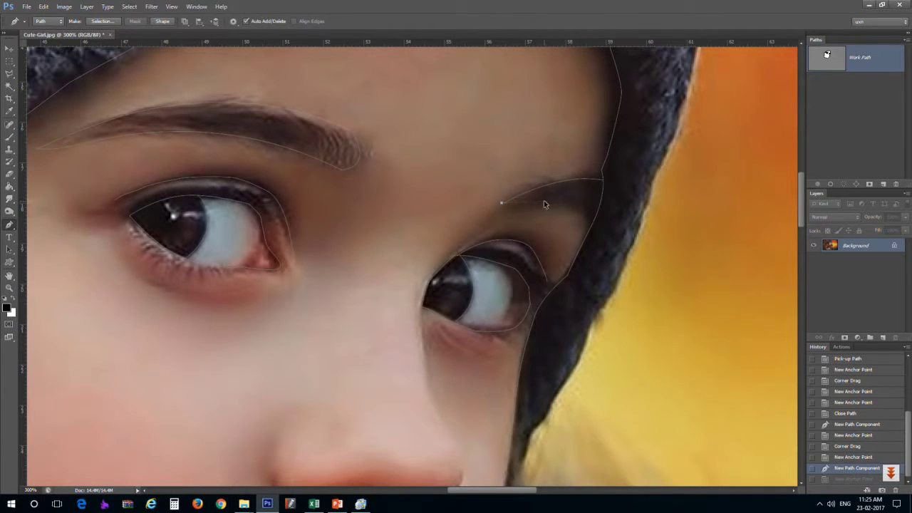
{"action": "key", "text": "ctrl+alt+z"}
{"action": "key", "text": "ctrl+alt+z"}
{"action": "key", "text": "ctrl+alt+z"}
{"action": "key", "text": "ctrl+alt+z"}
{"action": "key", "text": "ctrl+alt+z"}
{"action": "left_click", "coordinate": [512, 192]}
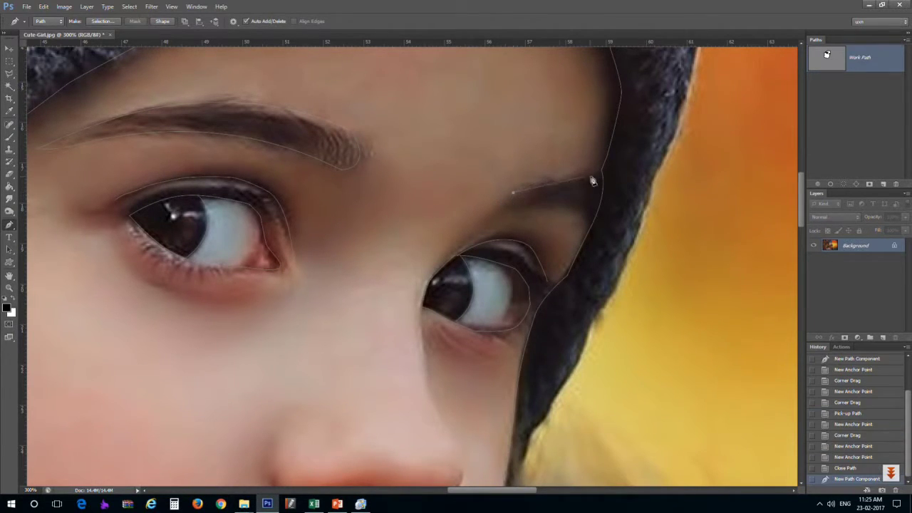
{"action": "left_click", "coordinate": [604, 179]}
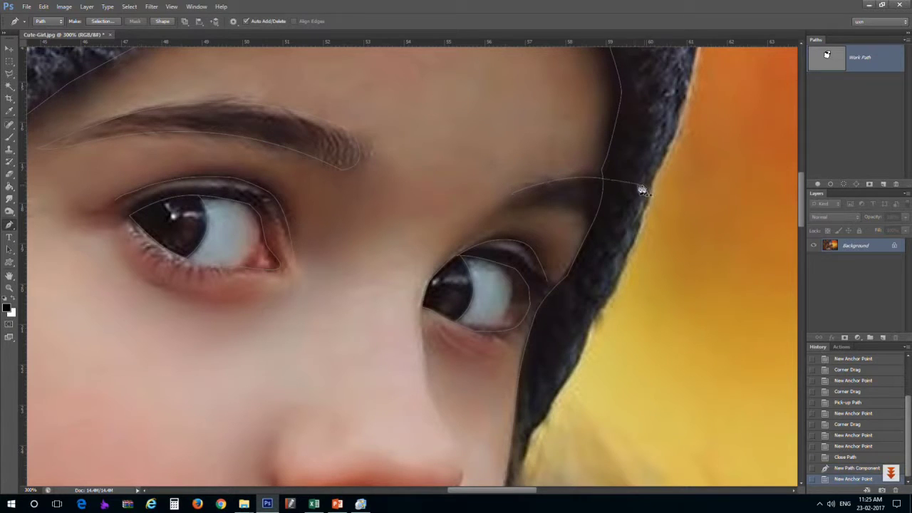
{"action": "left_click", "coordinate": [513, 193]}
{"action": "left_click_drag", "start_coordinate": [512, 207], "coordinate": [522, 212]}
{"action": "left_click_drag", "start_coordinate": [589, 211], "coordinate": [609, 228]}
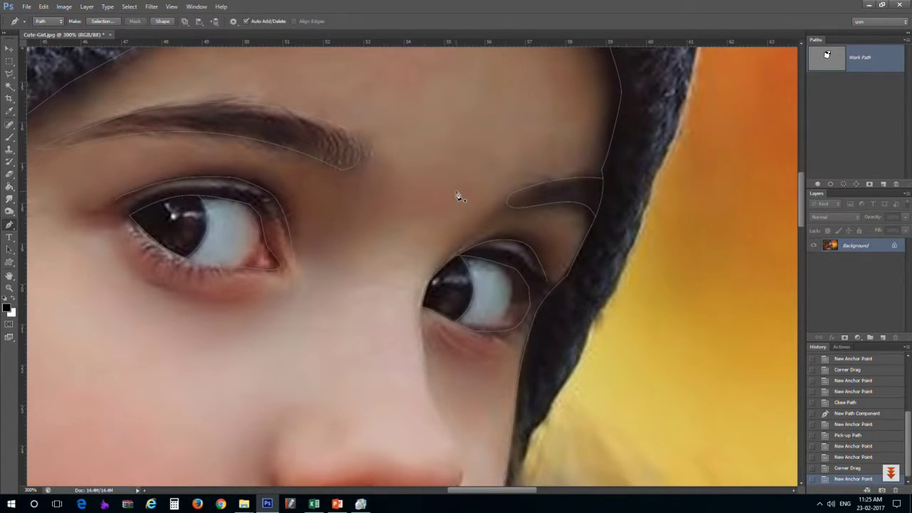
Step: Zoom out and add a new empty layer above the photo
{"action": "key", "text": "ctrl+minus"}
{"action": "key", "text": "ctrl+minus"}
{"action": "key", "text": "ctrl+minus"}
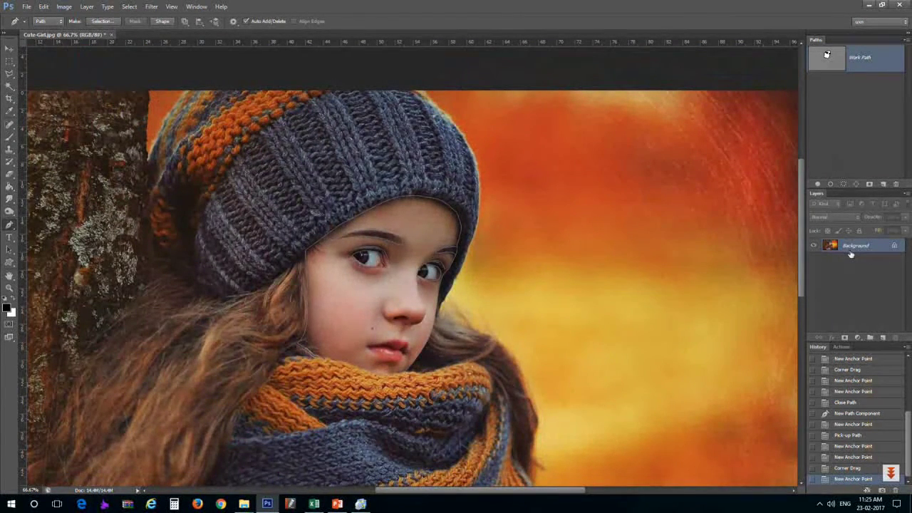
{"action": "key", "text": "ctrl+shift+n"}
{"action": "key", "text": "Return"}
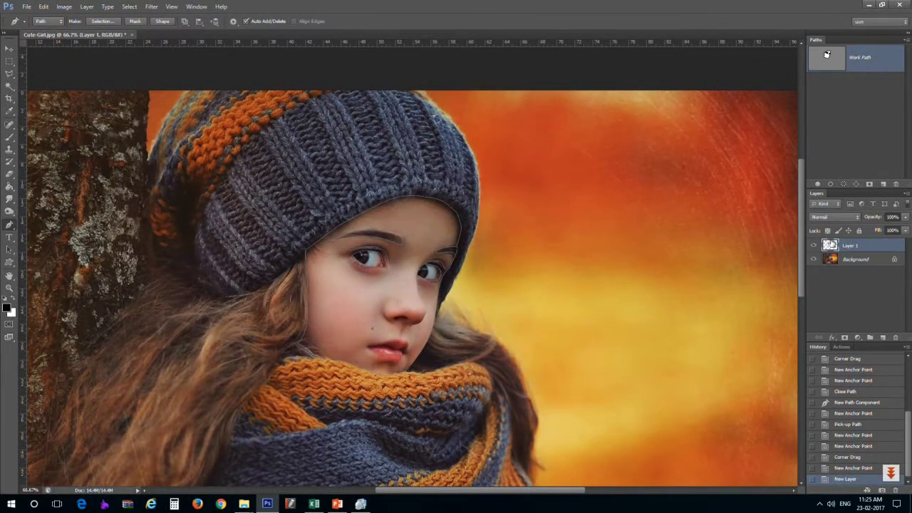
Step: Fill Layer 1 with white using the Paint Bucket, then hide it
{"action": "left_click", "coordinate": [5, 308]}
{"action": "left_click", "coordinate": [318, 364]}
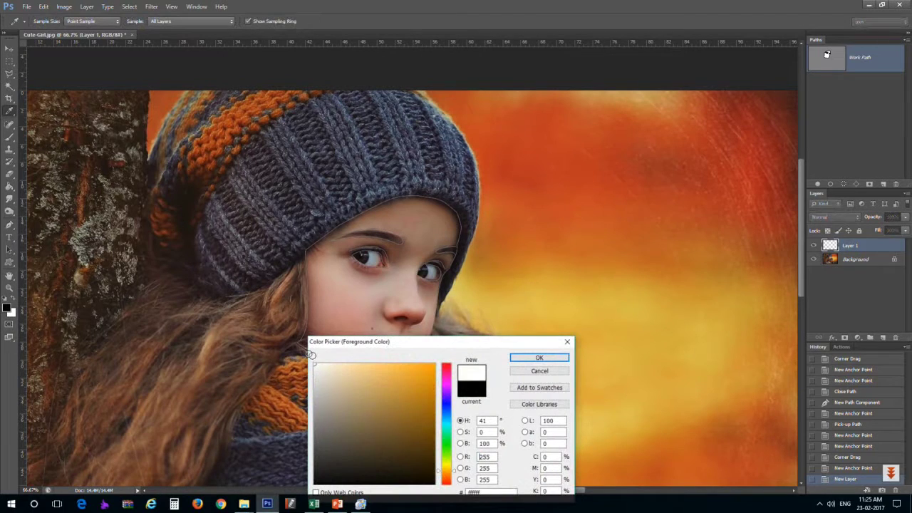
{"action": "left_click", "coordinate": [540, 355]}
{"action": "key", "text": "g"}
{"action": "left_click", "coordinate": [526, 276]}
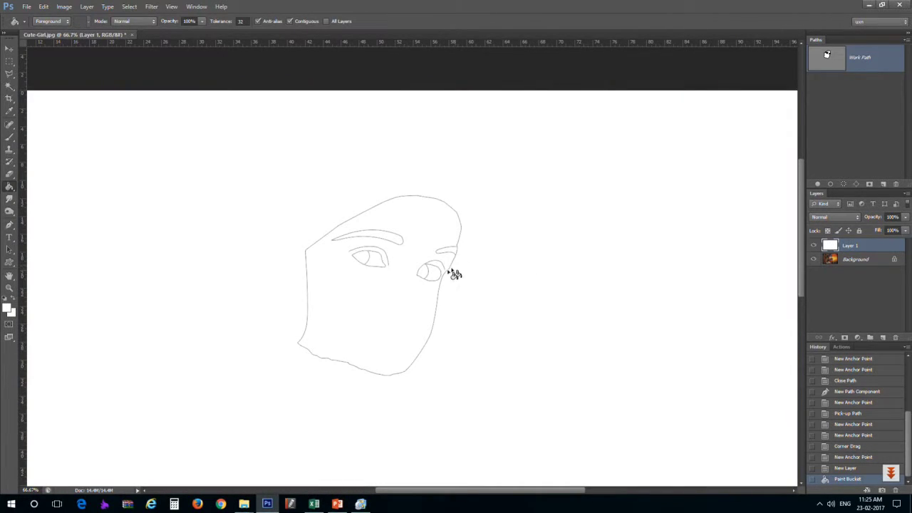
{"action": "left_click", "coordinate": [814, 245]}
Step: With the Pen tool, trace both sides of the nose down to its tip
{"action": "scroll", "coordinate": [367, 209], "scroll_direction": "up", "scroll_amount": 2}
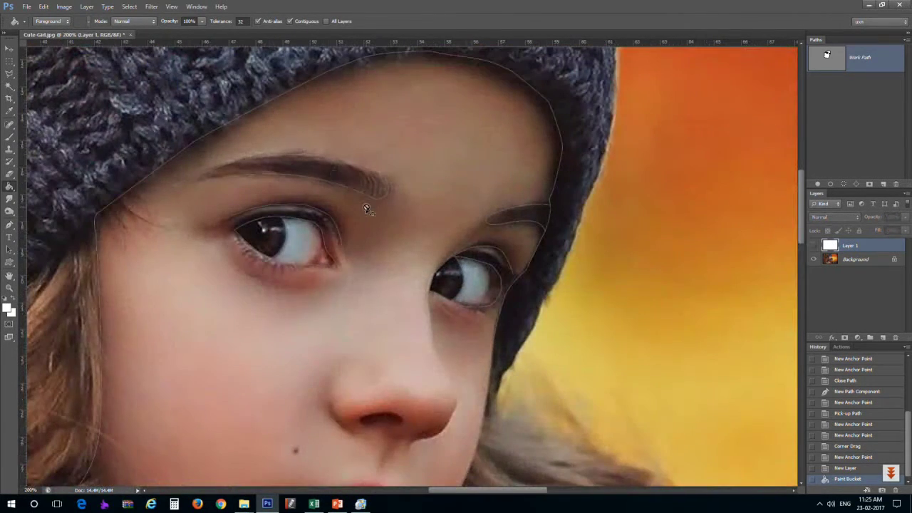
{"action": "scroll", "coordinate": [318, 214], "scroll_direction": "down", "scroll_amount": 3}
{"action": "key", "text": "p"}
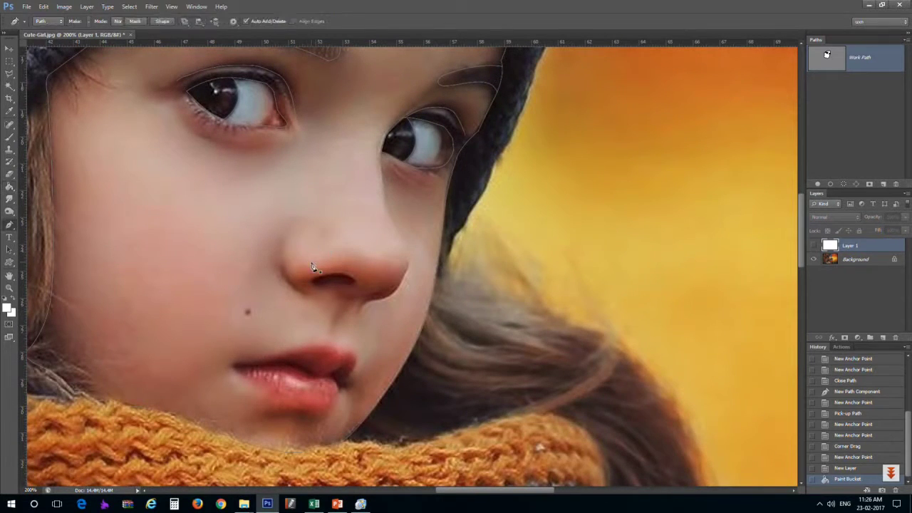
{"action": "scroll", "coordinate": [347, 260], "scroll_direction": "up", "scroll_amount": 1}
{"action": "scroll", "coordinate": [380, 197], "scroll_direction": "up", "scroll_amount": 2}
{"action": "left_click", "coordinate": [367, 161]}
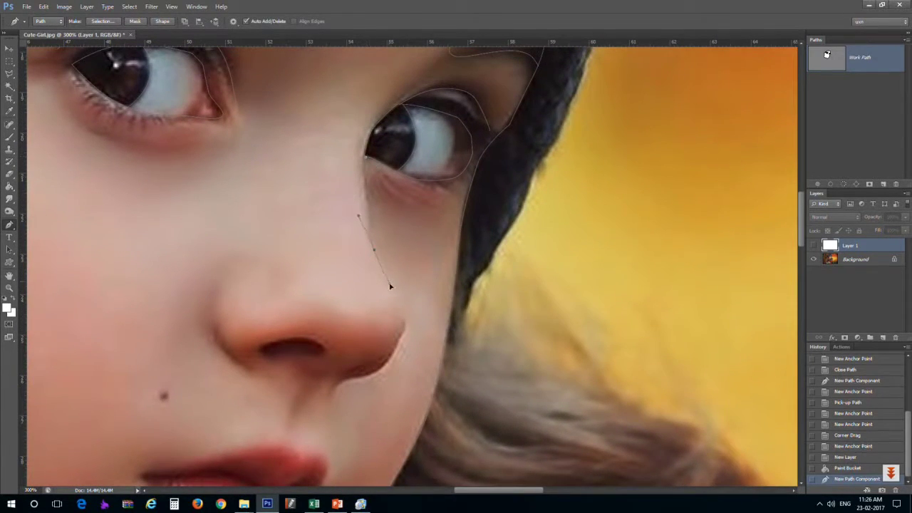
{"action": "left_click_drag", "start_coordinate": [392, 286], "coordinate": [416, 315]}
{"action": "left_click_drag", "start_coordinate": [379, 372], "coordinate": [341, 409]}
{"action": "key", "text": "ctrl+z"}
{"action": "left_click", "coordinate": [382, 368], "text": "alt"}
{"action": "left_click", "coordinate": [332, 387]}
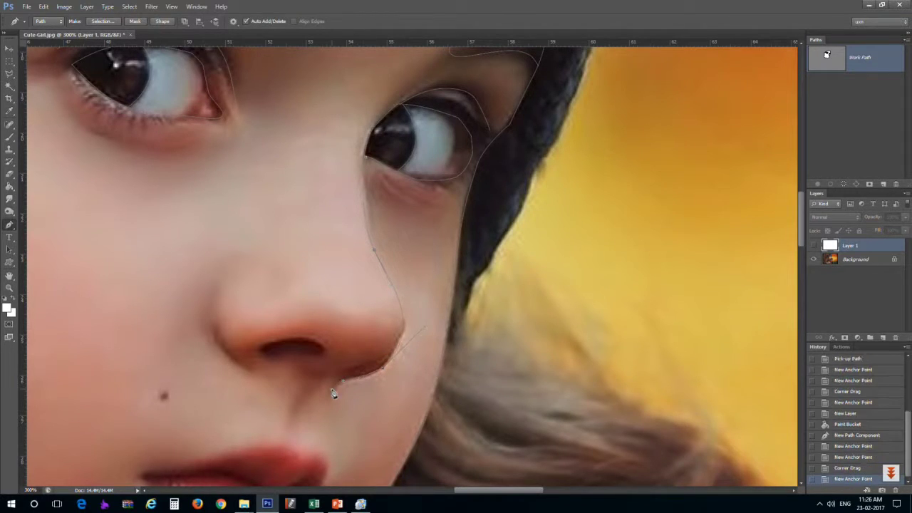
{"action": "left_click", "coordinate": [220, 272]}
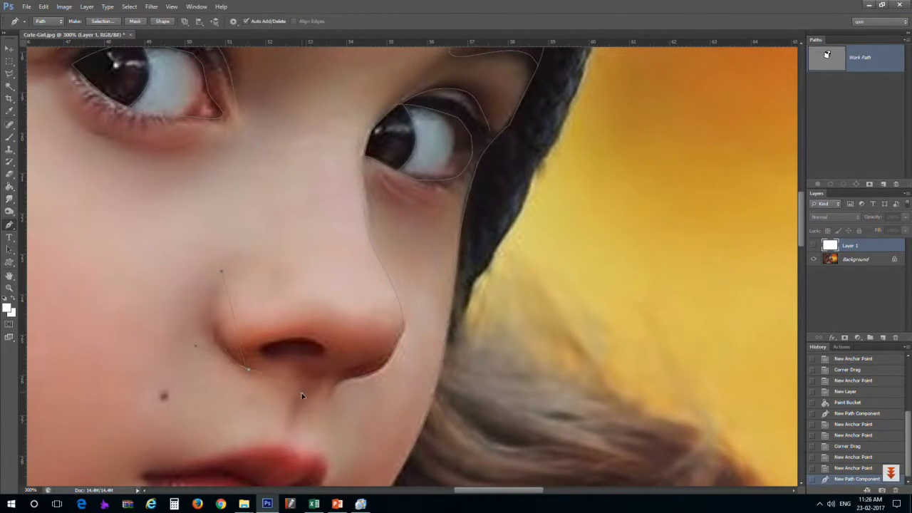
{"action": "left_click_drag", "start_coordinate": [301, 396], "coordinate": [303, 397]}
Step: Outline the nostril, its lower edge, and the line under the nose tip
{"action": "left_click", "coordinate": [265, 347]}
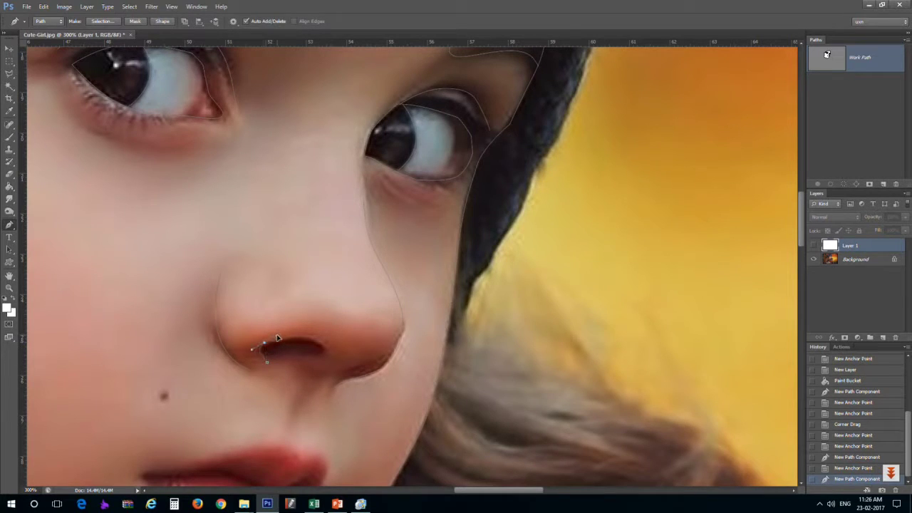
{"action": "left_click", "coordinate": [306, 339]}
{"action": "left_click_drag", "start_coordinate": [321, 360], "coordinate": [305, 379]}
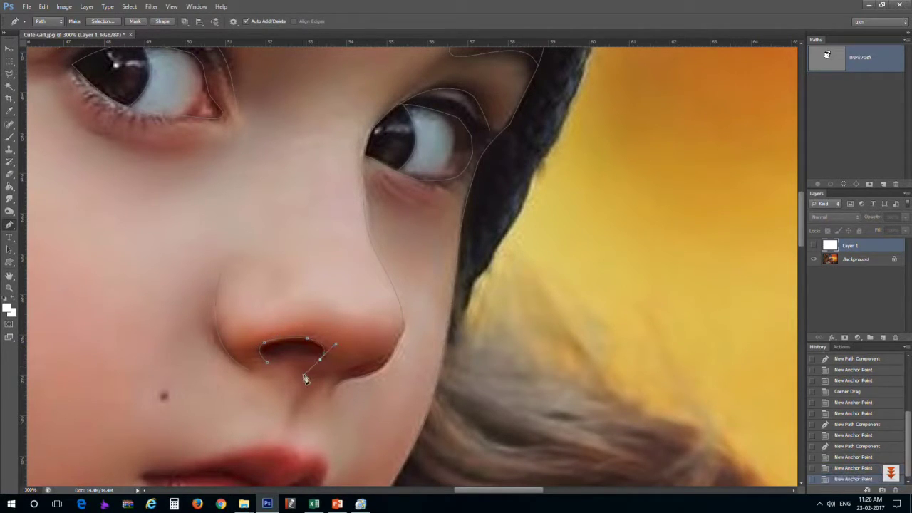
{"action": "left_click", "coordinate": [264, 343]}
{"action": "left_click", "coordinate": [350, 378]}
{"action": "left_click", "coordinate": [365, 362]}
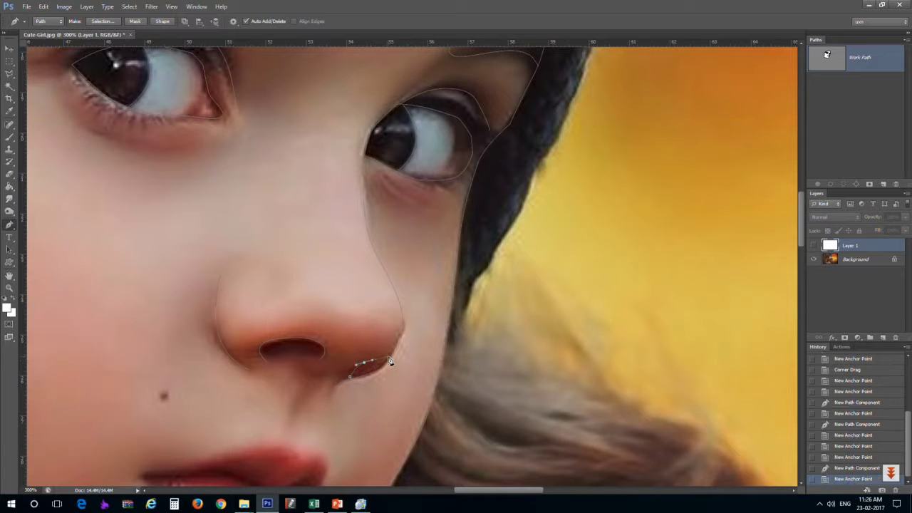
{"action": "left_click", "coordinate": [315, 378]}
{"action": "left_click_drag", "start_coordinate": [355, 366], "coordinate": [381, 357]}
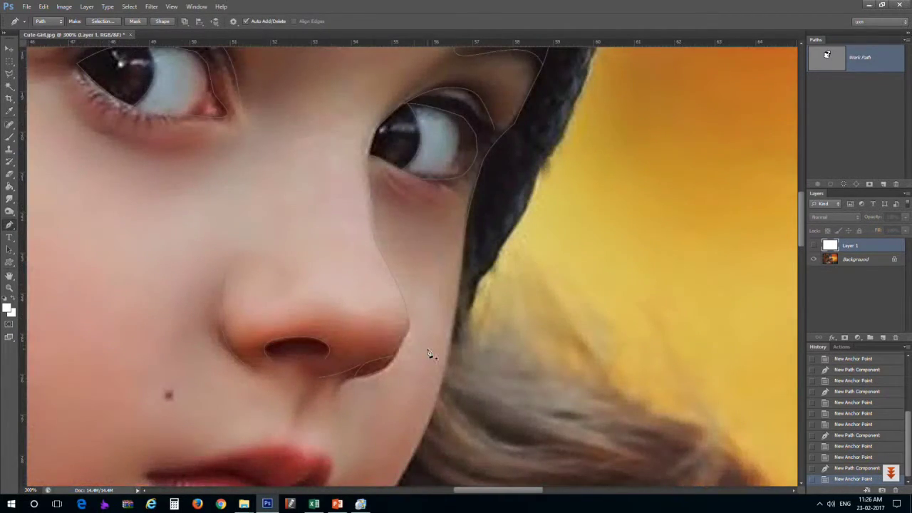
Step: Trace a closed outline of the upper lip from the left corner around and back
{"action": "scroll", "coordinate": [428, 352], "scroll_direction": "down", "scroll_amount": 3}
{"action": "left_click", "coordinate": [170, 352]}
{"action": "left_click", "coordinate": [249, 327]}
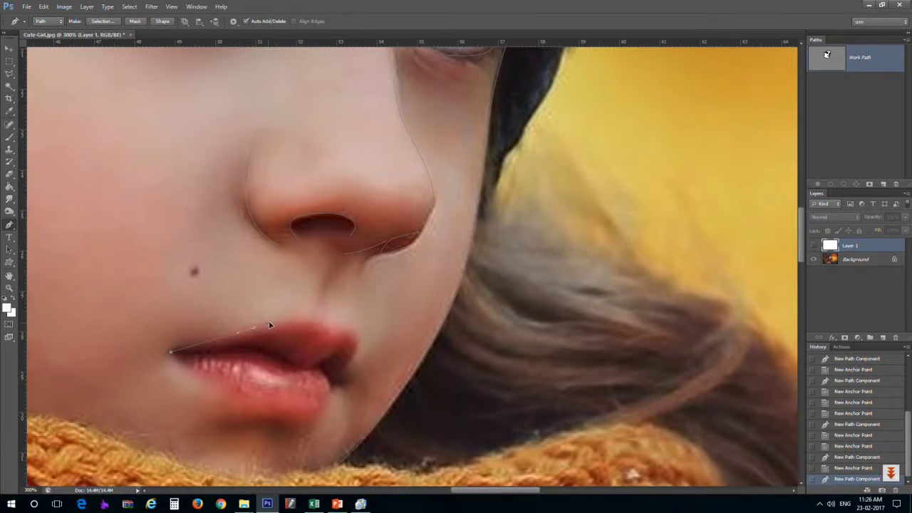
{"action": "left_click", "coordinate": [300, 319]}
{"action": "left_click", "coordinate": [355, 333]}
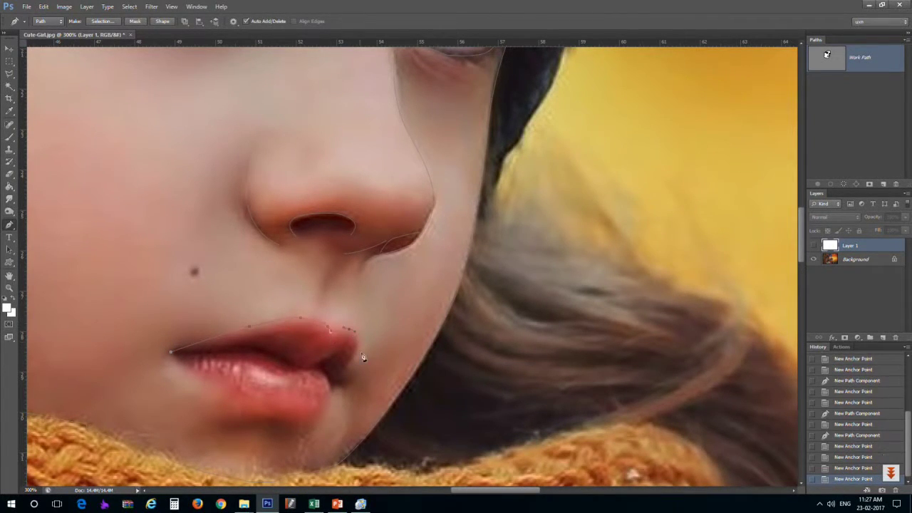
{"action": "left_click", "coordinate": [357, 350]}
{"action": "left_click", "coordinate": [345, 378]}
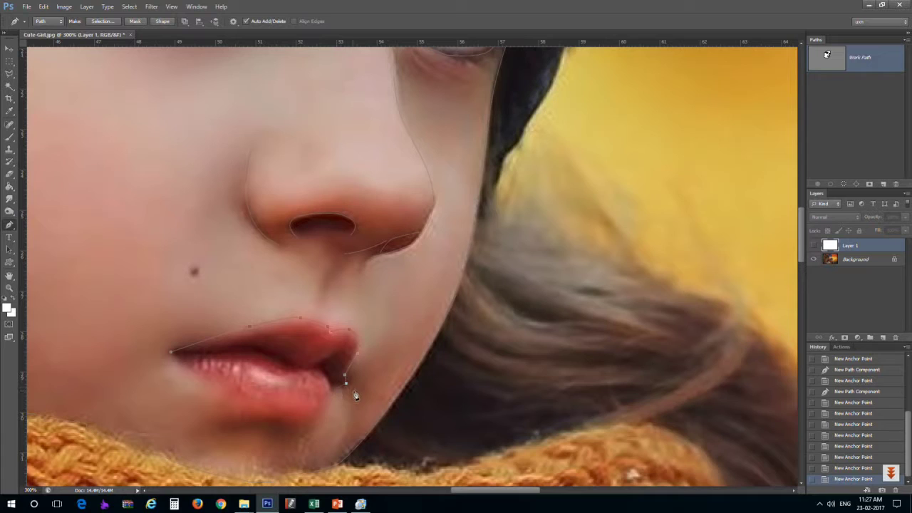
{"action": "left_click", "coordinate": [339, 388]}
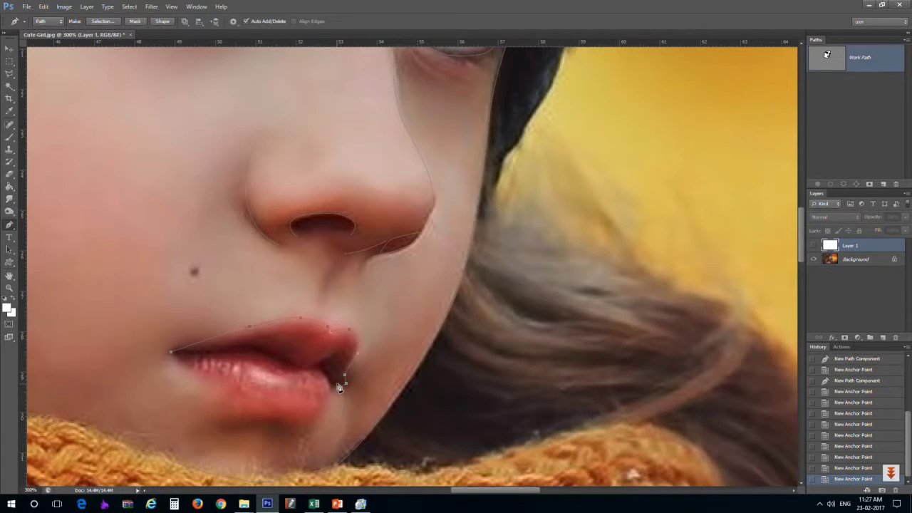
{"action": "left_click", "coordinate": [285, 379], "text": "alt"}
{"action": "left_click", "coordinate": [274, 360]}
{"action": "left_click", "coordinate": [239, 355]}
{"action": "left_click", "coordinate": [207, 353]}
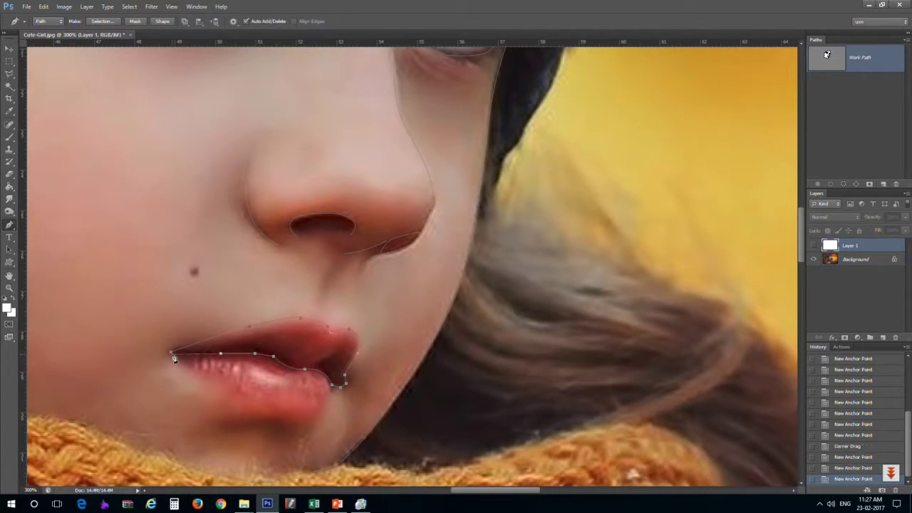
{"action": "left_click", "coordinate": [172, 351]}
Step: Trace the lower lip from the left corner to the right corner
{"action": "left_click", "coordinate": [172, 353]}
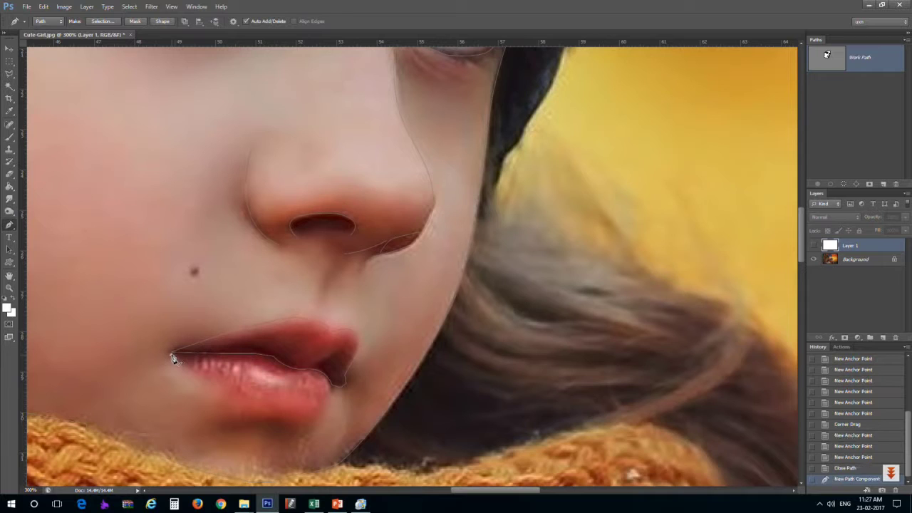
{"action": "left_click", "coordinate": [209, 382]}
{"action": "left_click", "coordinate": [247, 409]}
{"action": "left_click_drag", "start_coordinate": [367, 390], "coordinate": [360, 393]}
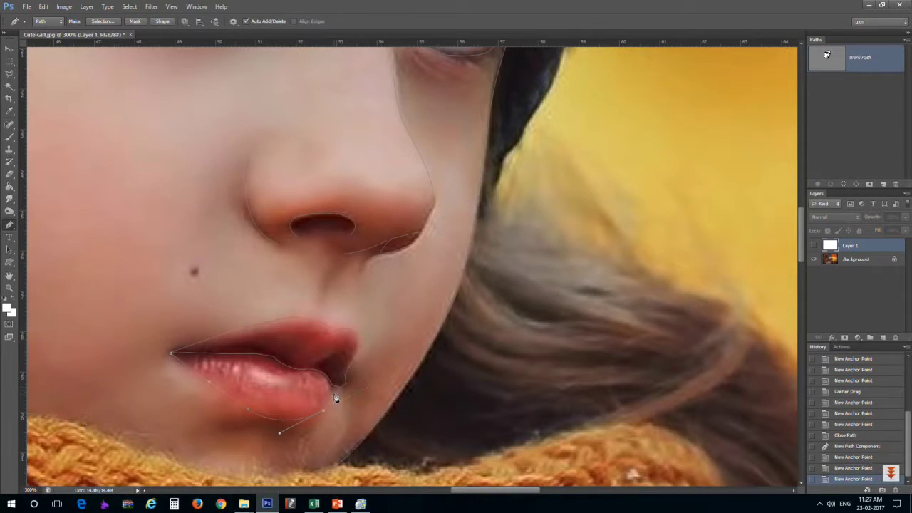
{"action": "left_click", "coordinate": [324, 411], "text": "alt"}
{"action": "left_click", "coordinate": [346, 383]}
Step: Zoom out and toggle Layer 1's visibility to check the outlines, leaving the photo showing
{"action": "left_click_drag", "start_coordinate": [262, 456], "coordinate": [332, 320]}
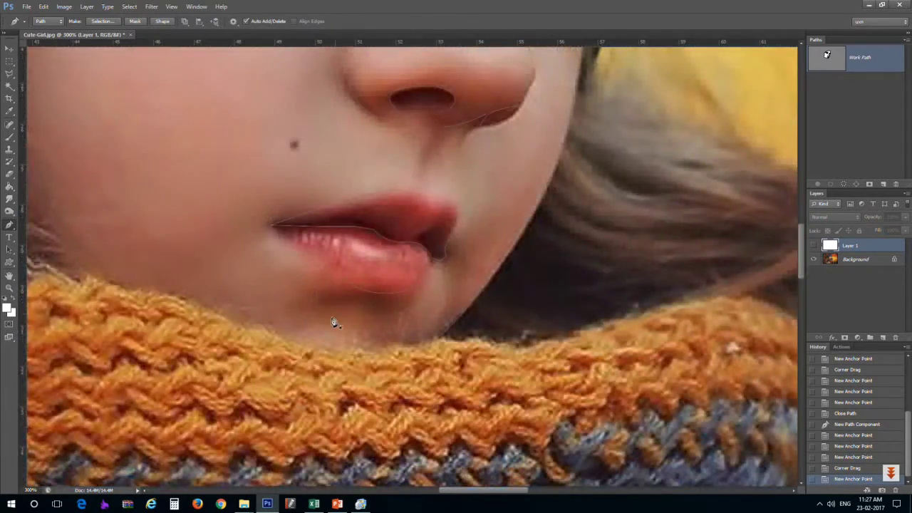
{"action": "key", "text": "ctrl+minus"}
{"action": "key", "text": "ctrl+minus"}
{"action": "key", "text": "ctrl+minus"}
{"action": "left_click", "coordinate": [815, 247]}
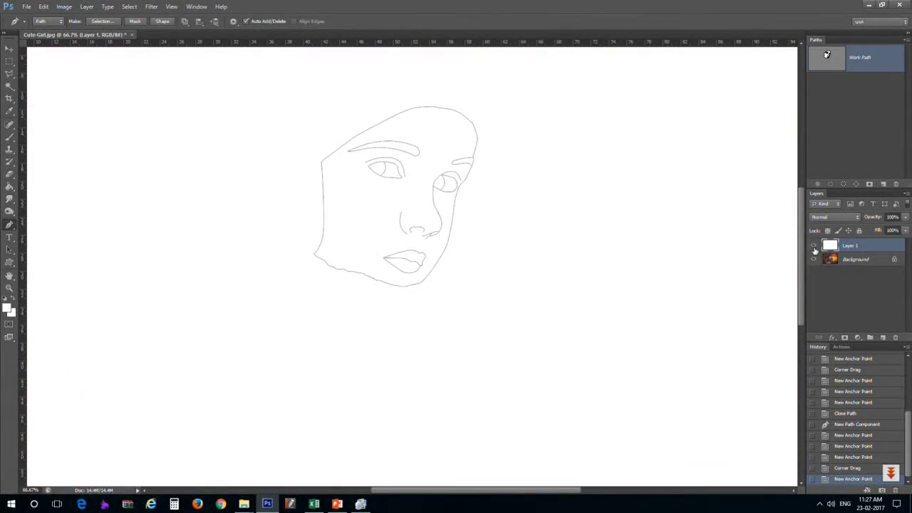
{"action": "left_click", "coordinate": [814, 246]}
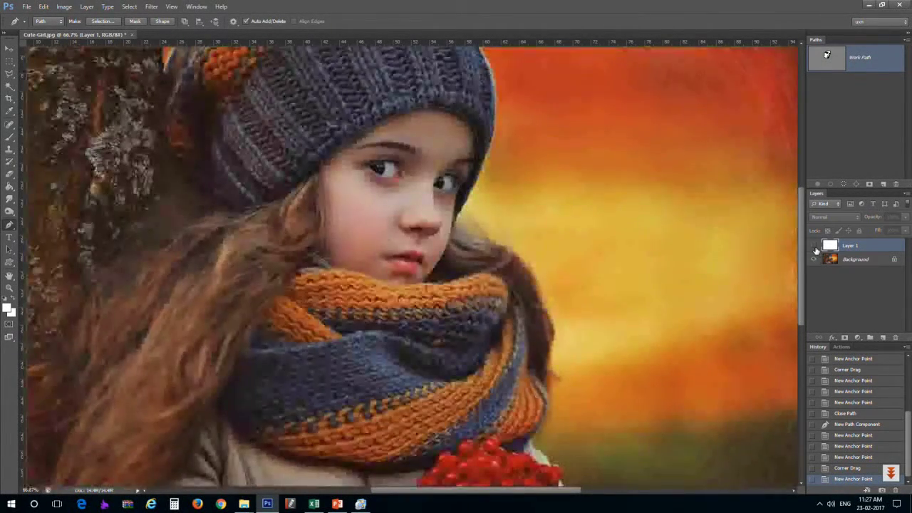
{"action": "scroll", "coordinate": [358, 238], "scroll_direction": "up", "scroll_amount": 3}
Step: Zoom in and extend the path along the hat and down the face edge to the chin
{"action": "key", "text": "ctrl+plus"}
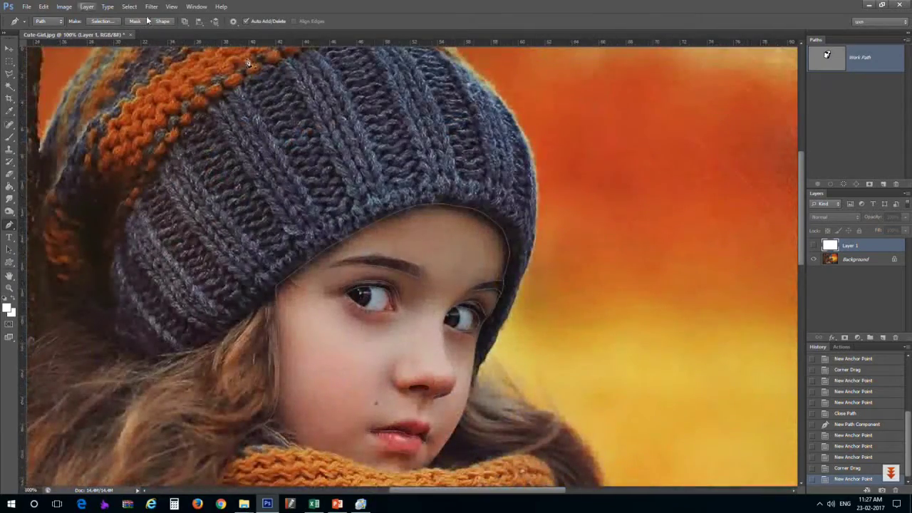
{"action": "left_click_drag", "start_coordinate": [50, 154], "coordinate": [143, 319]}
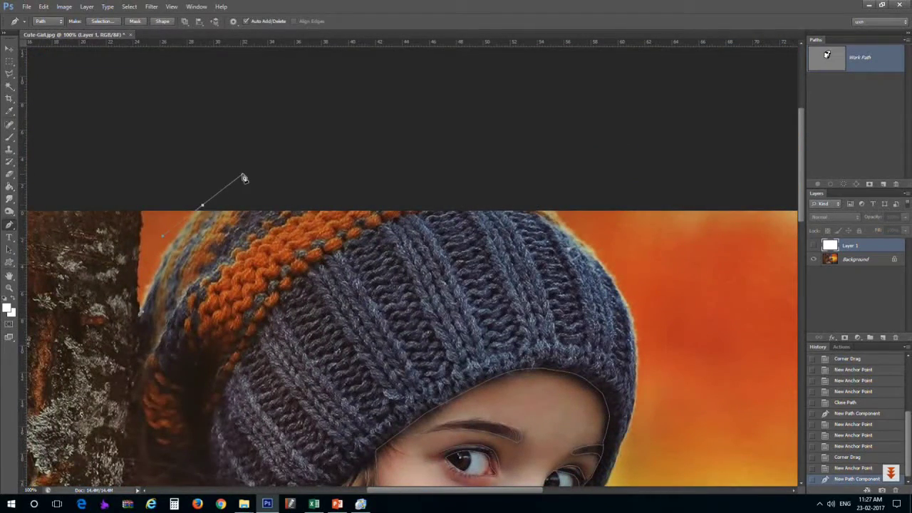
{"action": "left_click", "coordinate": [544, 206]}
{"action": "left_click_drag", "start_coordinate": [648, 414], "coordinate": [635, 292]}
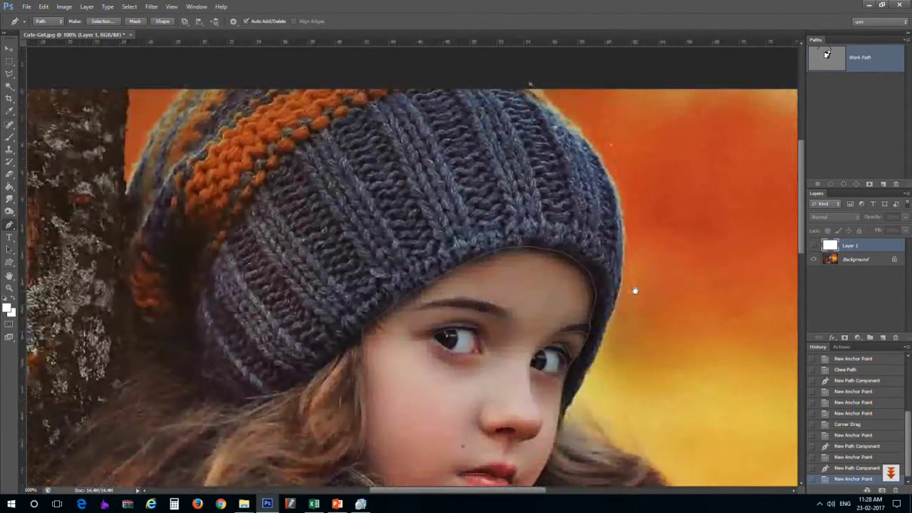
{"action": "left_click_drag", "start_coordinate": [582, 391], "coordinate": [534, 474]}
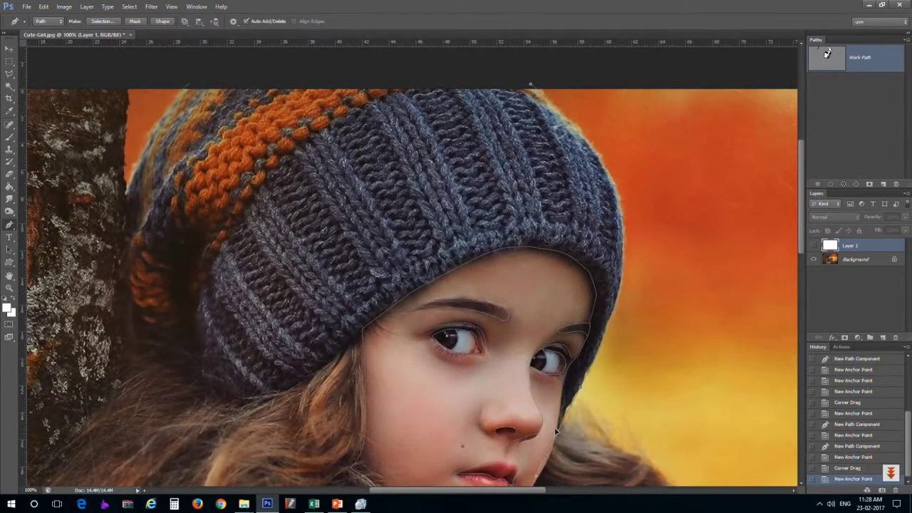
{"action": "key", "text": "ctrl+alt+z"}
{"action": "key", "text": "ctrl+alt+z"}
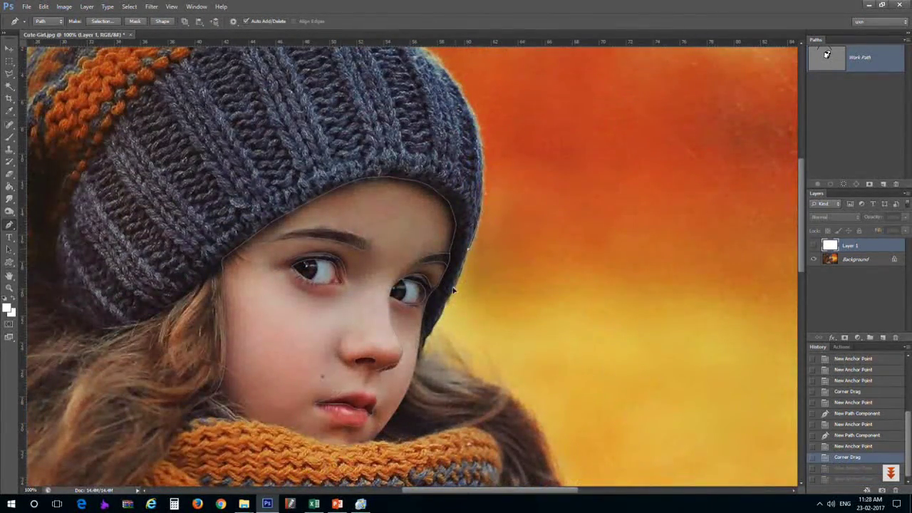
{"action": "left_click", "coordinate": [456, 278]}
{"action": "left_click", "coordinate": [432, 331]}
{"action": "left_click", "coordinate": [423, 348]}
Step: Add anchors along the hair edge below the face
{"action": "left_click_drag", "start_coordinate": [441, 364], "coordinate": [373, 257]}
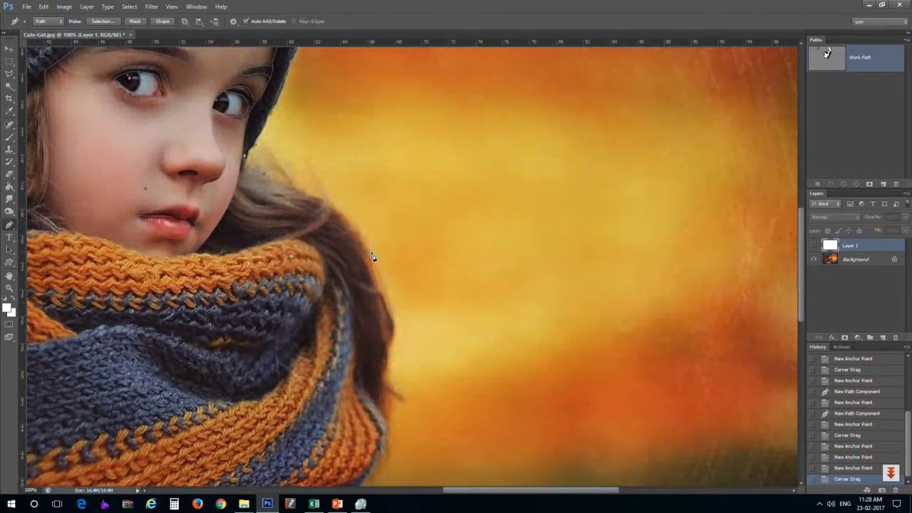
{"action": "left_click", "coordinate": [395, 318]}
{"action": "left_click", "coordinate": [387, 362]}
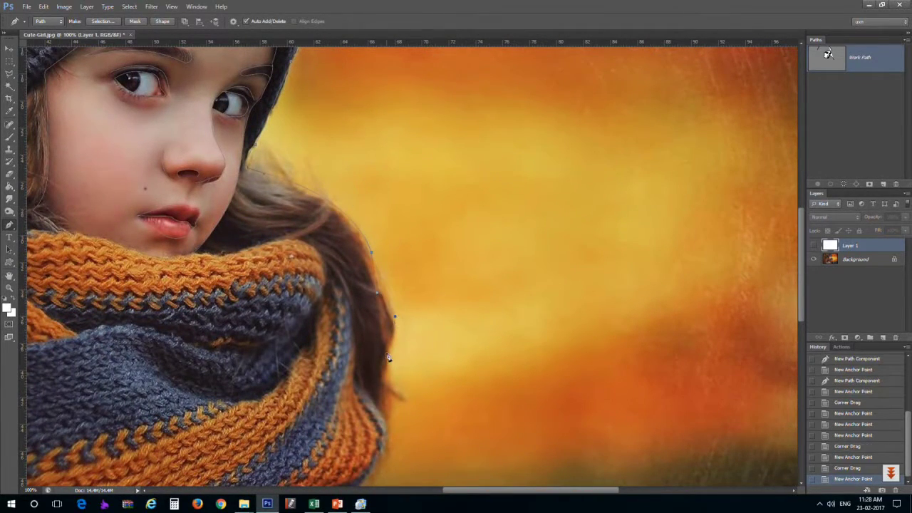
{"action": "left_click", "coordinate": [396, 408]}
Step: Trace a new path along the scarf's top edge and down its side
{"action": "left_click_drag", "start_coordinate": [367, 373], "coordinate": [380, 127]}
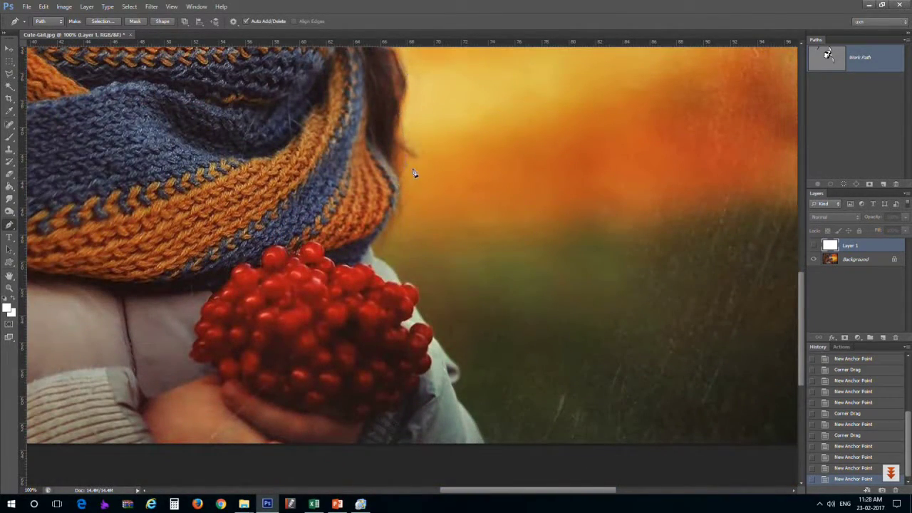
{"action": "left_click_drag", "start_coordinate": [414, 173], "coordinate": [298, 289]}
{"action": "left_click", "coordinate": [199, 206]}
{"action": "left_click", "coordinate": [285, 189]}
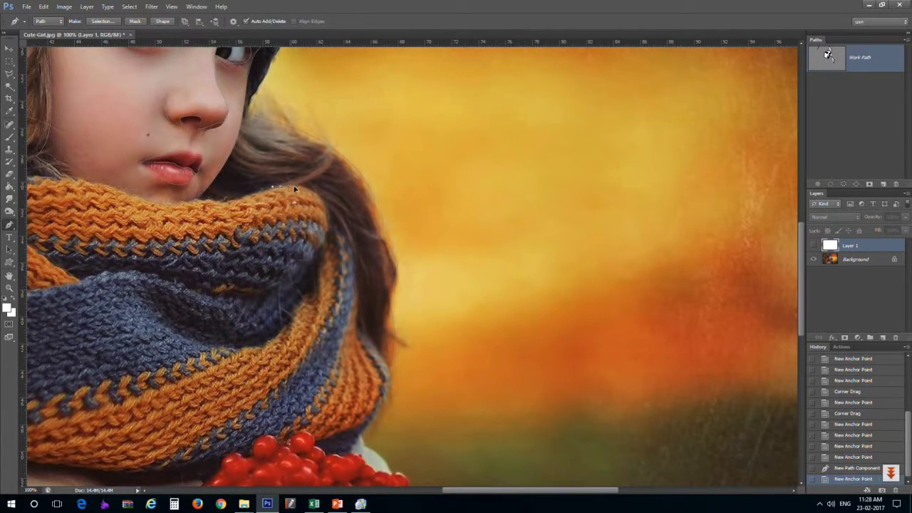
{"action": "left_click", "coordinate": [325, 208]}
{"action": "left_click", "coordinate": [347, 245]}
{"action": "left_click", "coordinate": [356, 278]}
{"action": "left_click", "coordinate": [356, 314]}
{"action": "left_click", "coordinate": [358, 331]}
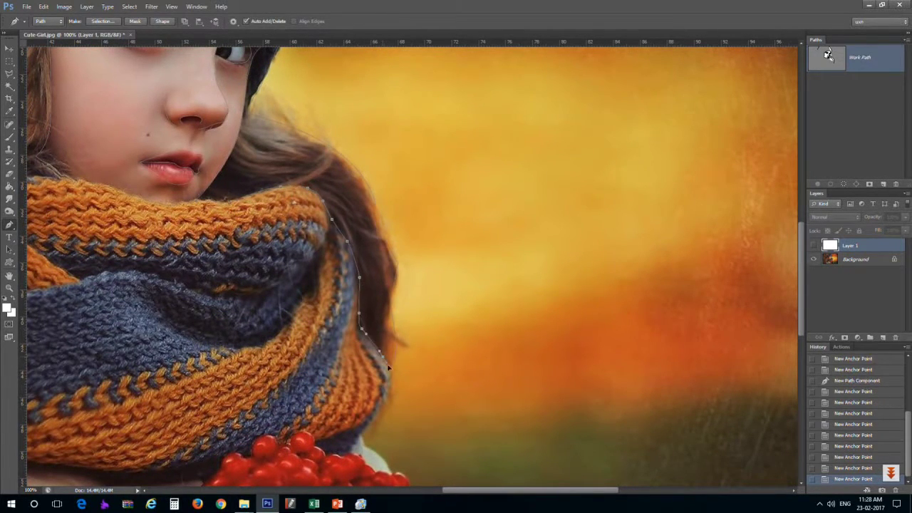
{"action": "scroll", "coordinate": [360, 328], "scroll_direction": "down", "scroll_amount": 5}
{"action": "left_click", "coordinate": [362, 295]}
{"action": "scroll", "coordinate": [419, 197], "scroll_direction": "up", "scroll_amount": 5}
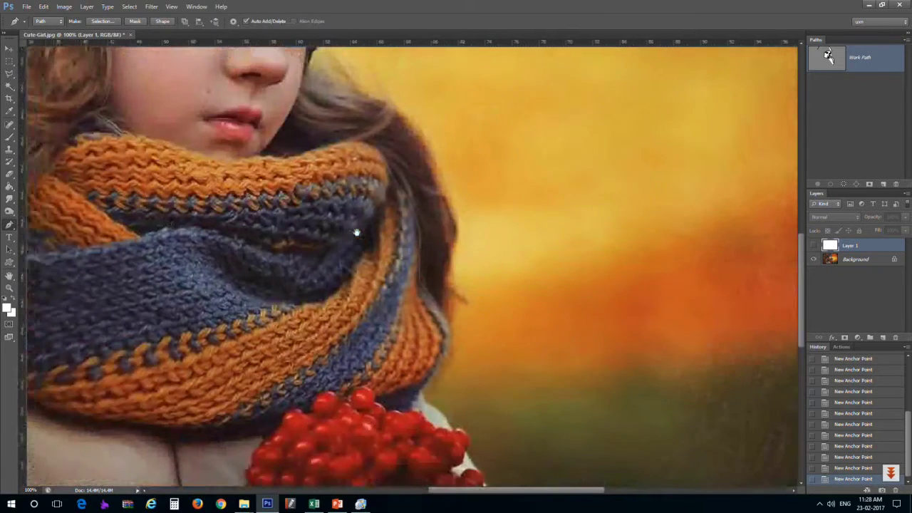
{"action": "scroll", "coordinate": [357, 234], "scroll_direction": "left", "scroll_amount": 5}
Step: Trace the scarf's left edge and a line across its middle fold
{"action": "left_click", "coordinate": [185, 178]}
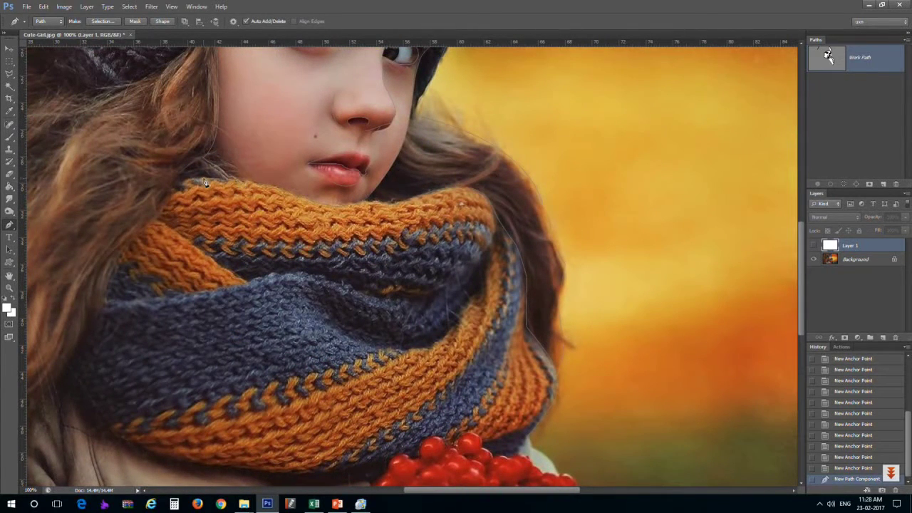
{"action": "left_click", "coordinate": [156, 215]}
{"action": "left_click", "coordinate": [243, 284]}
{"action": "left_click", "coordinate": [363, 298]}
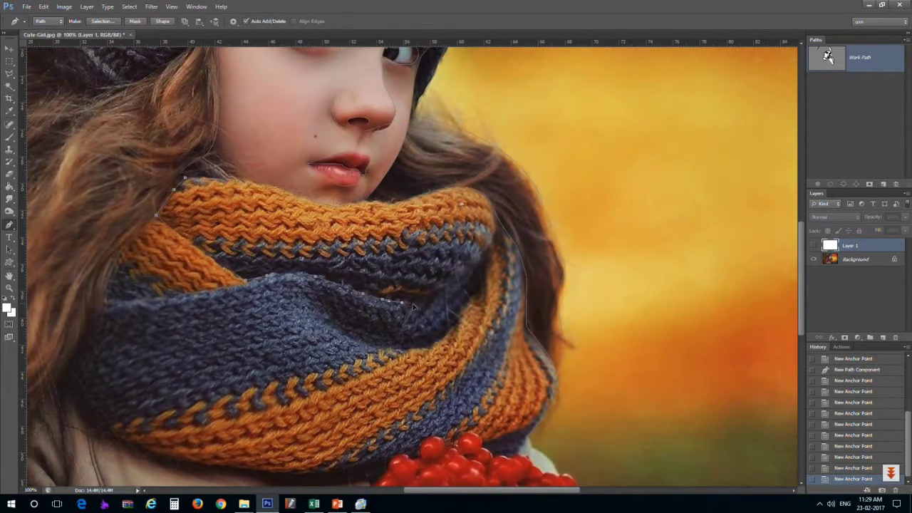
{"action": "left_click", "coordinate": [425, 305]}
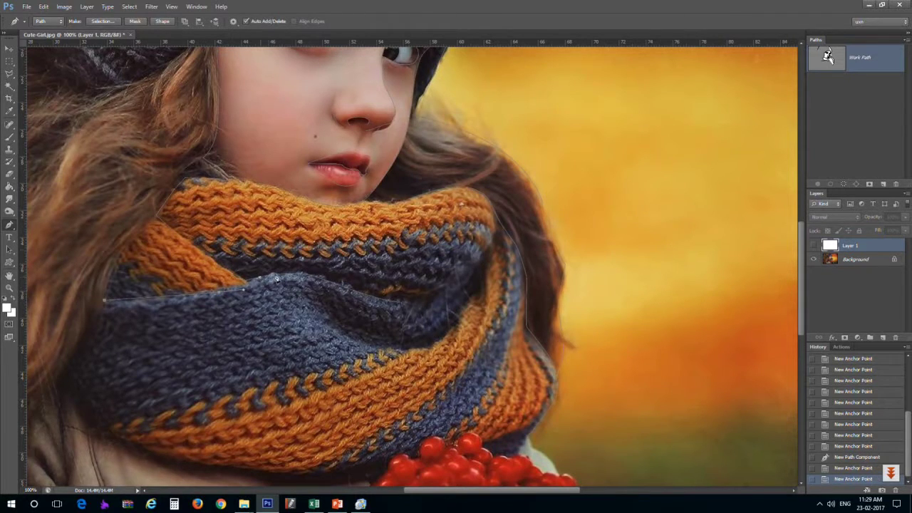
Step: Trace the scarf's lower edge and the top of the berries, then zoom out
{"action": "scroll", "coordinate": [285, 293], "scroll_direction": "down", "scroll_amount": 3}
{"action": "scroll", "coordinate": [286, 292], "scroll_direction": "left", "scroll_amount": 5}
{"action": "left_click", "coordinate": [280, 354]}
{"action": "left_click", "coordinate": [349, 376]}
{"action": "left_click", "coordinate": [418, 388]}
{"action": "left_click", "coordinate": [499, 390]}
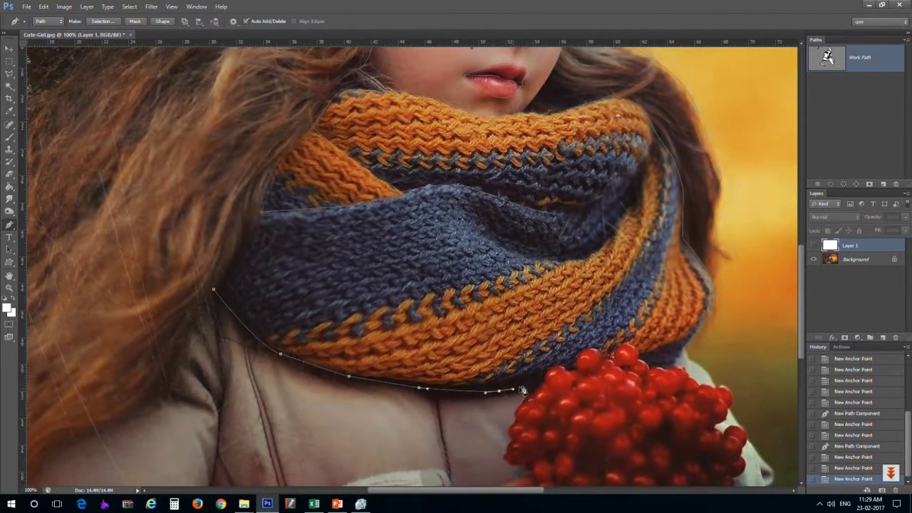
{"action": "left_click", "coordinate": [538, 381]}
{"action": "left_click", "coordinate": [574, 370]}
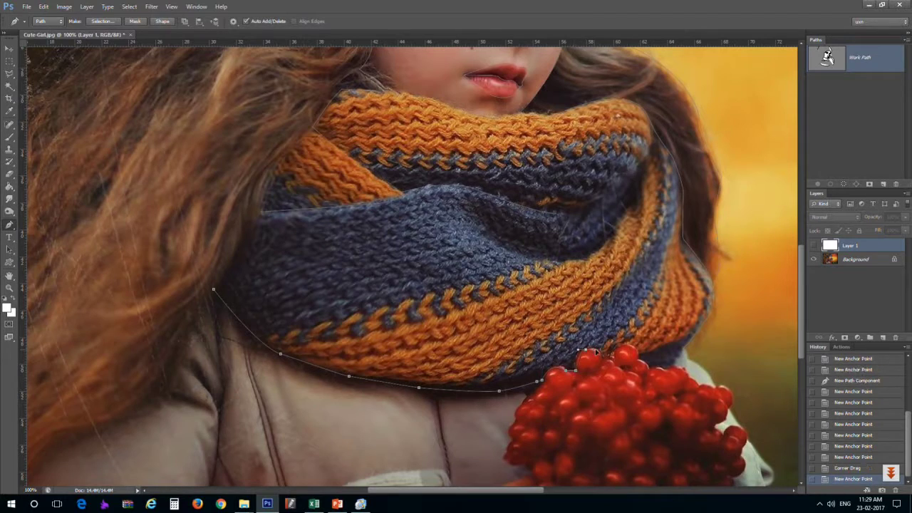
{"action": "left_click", "coordinate": [622, 348]}
{"action": "left_click", "coordinate": [650, 365]}
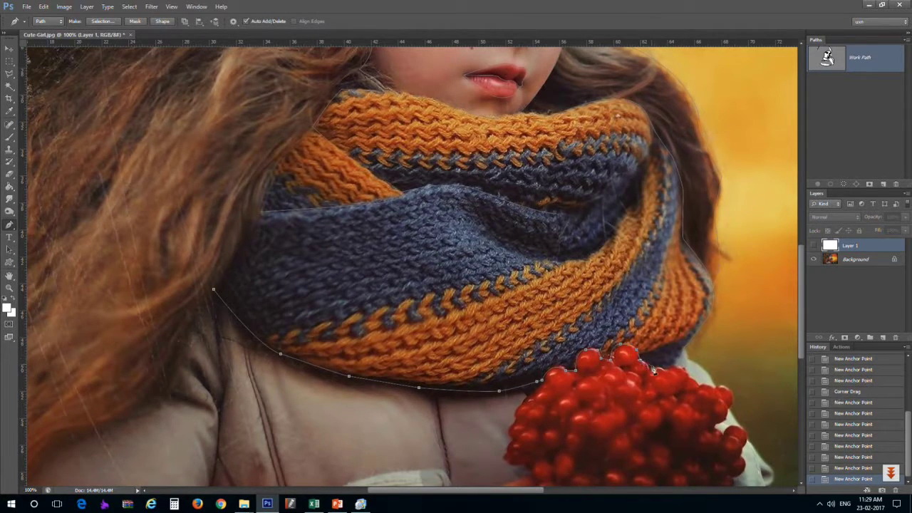
{"action": "left_click", "coordinate": [683, 354]}
{"action": "left_click", "coordinate": [686, 351]}
{"action": "key", "text": "ctrl+minus"}
{"action": "key", "text": "ctrl+minus"}
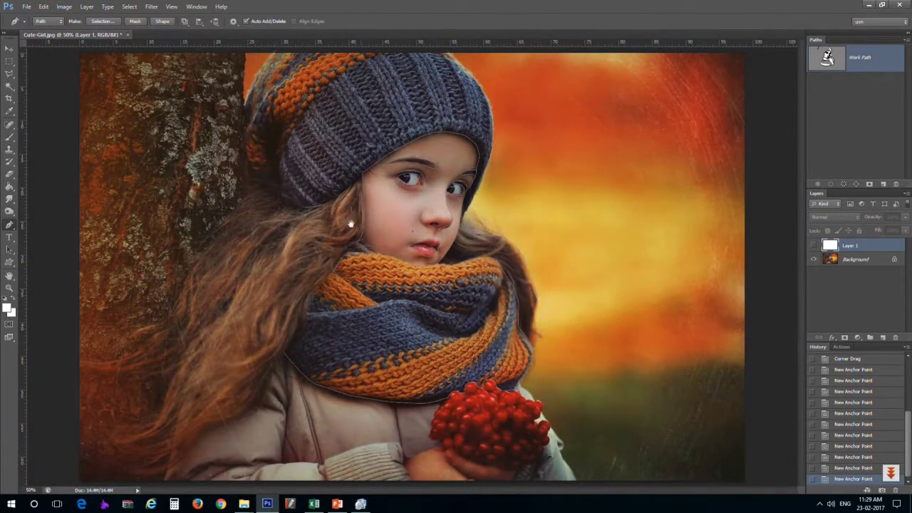
Step: Zoom in and trace the hat's lower edge up toward its left side
{"action": "key", "text": "ctrl+plus"}
{"action": "key", "text": "ctrl+plus"}
{"action": "left_click", "coordinate": [385, 280]}
{"action": "left_click", "coordinate": [323, 332]}
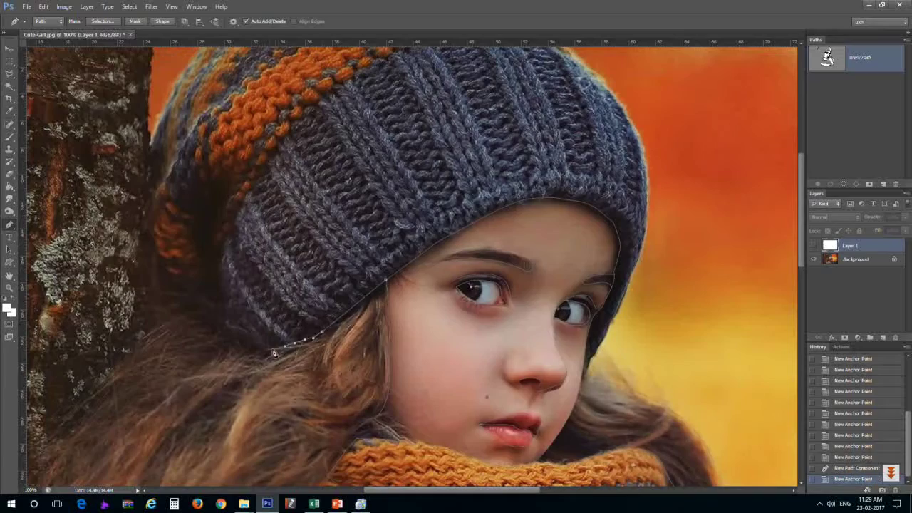
{"action": "left_click", "coordinate": [267, 351]}
{"action": "left_click", "coordinate": [225, 345]}
{"action": "left_click", "coordinate": [191, 327]}
{"action": "left_click", "coordinate": [169, 315]}
{"action": "left_click", "coordinate": [161, 280]}
{"action": "left_click", "coordinate": [151, 157]}
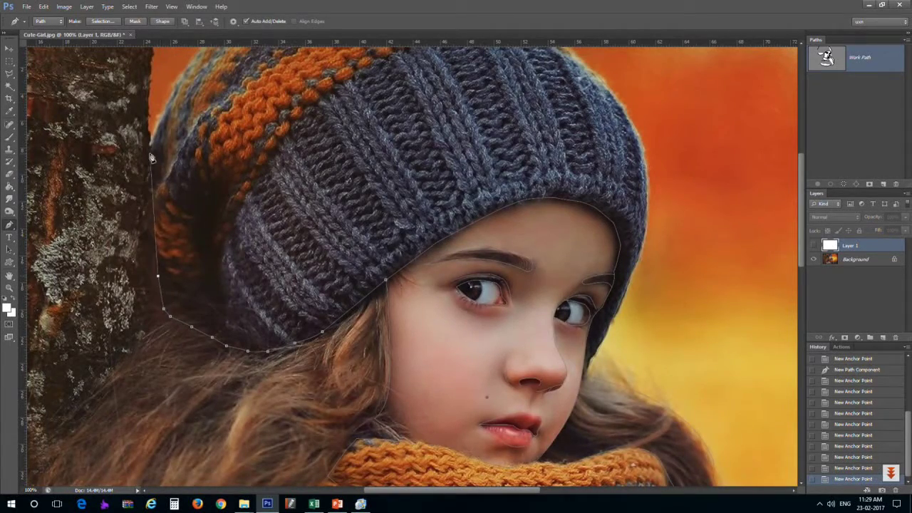
{"action": "scroll", "coordinate": [223, 199], "scroll_direction": "up", "scroll_amount": 4}
{"action": "left_click", "coordinate": [173, 298]}
{"action": "left_click_drag", "start_coordinate": [183, 210], "coordinate": [99, 189]}
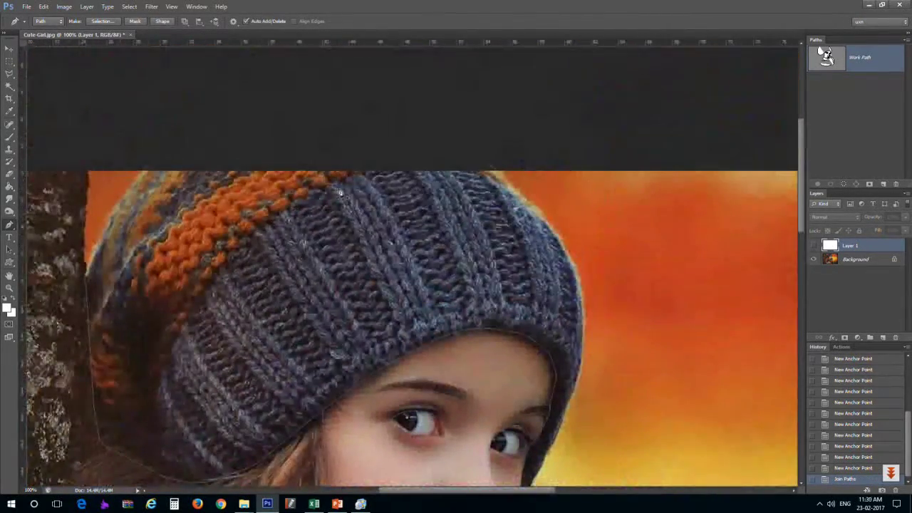
Step: Trace a line from the hat top down its left edge to the bottom
{"action": "left_click", "coordinate": [365, 171]}
{"action": "left_click", "coordinate": [206, 282]}
{"action": "left_click", "coordinate": [180, 322]}
{"action": "left_click", "coordinate": [163, 353]}
{"action": "left_click", "coordinate": [147, 404]}
{"action": "left_click", "coordinate": [156, 427]}
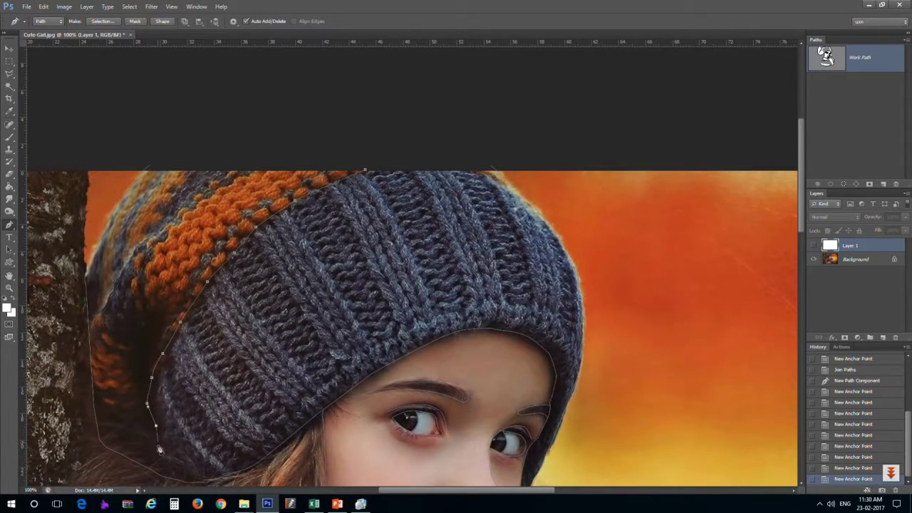
{"action": "left_click", "coordinate": [153, 464]}
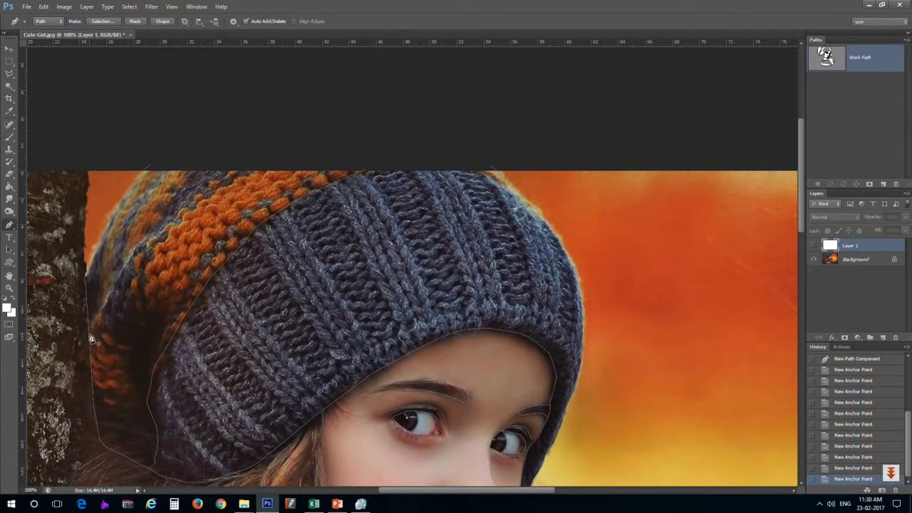
Step: Trace a fold line inside the hat's left side, then zoom out
{"action": "left_click", "coordinate": [93, 341]}
{"action": "left_click", "coordinate": [124, 278]}
{"action": "left_click", "coordinate": [162, 316]}
{"action": "left_click", "coordinate": [153, 335]}
{"action": "left_click", "coordinate": [140, 385]}
{"action": "left_click", "coordinate": [156, 430]}
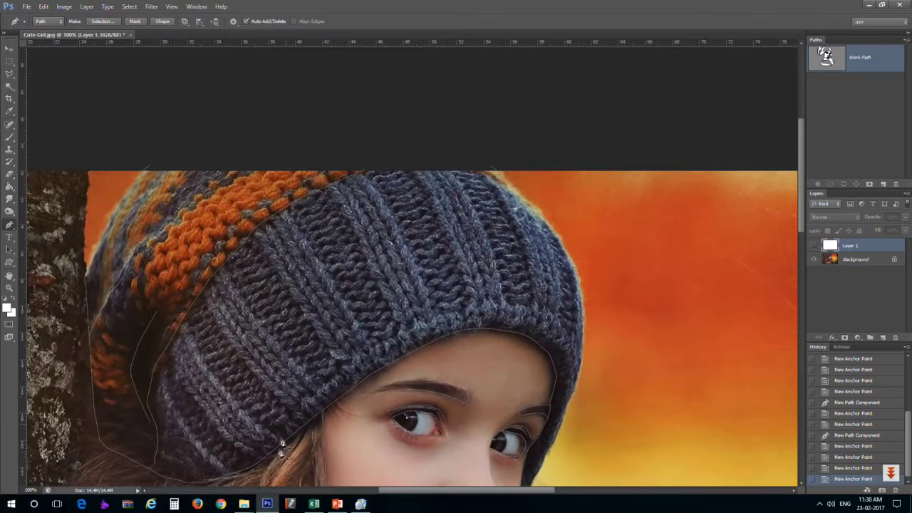
{"action": "scroll", "coordinate": [281, 446], "scroll_direction": "down", "scroll_amount": 3}
{"action": "key", "text": "ctrl+minus"}
{"action": "key", "text": "ctrl+minus"}
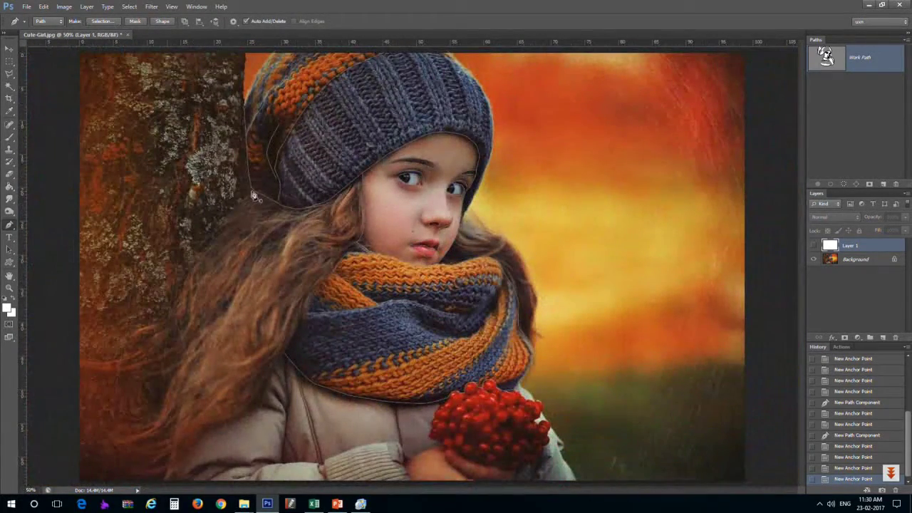
Step: Trace the hair from the hat down the left side of the picture
{"action": "left_click", "coordinate": [235, 208]}
{"action": "left_click", "coordinate": [191, 284]}
{"action": "left_click", "coordinate": [116, 352]}
{"action": "left_click", "coordinate": [82, 362]}
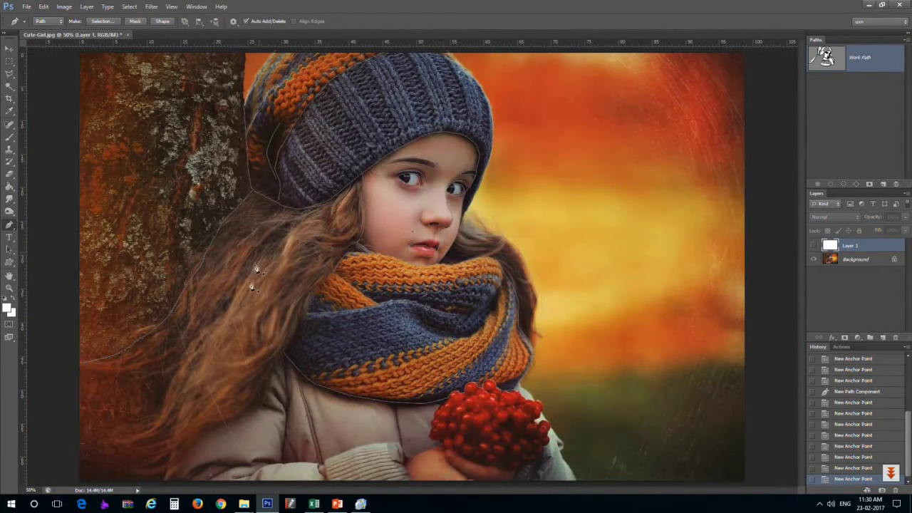
{"action": "left_click", "coordinate": [174, 370]}
{"action": "left_click", "coordinate": [152, 427]}
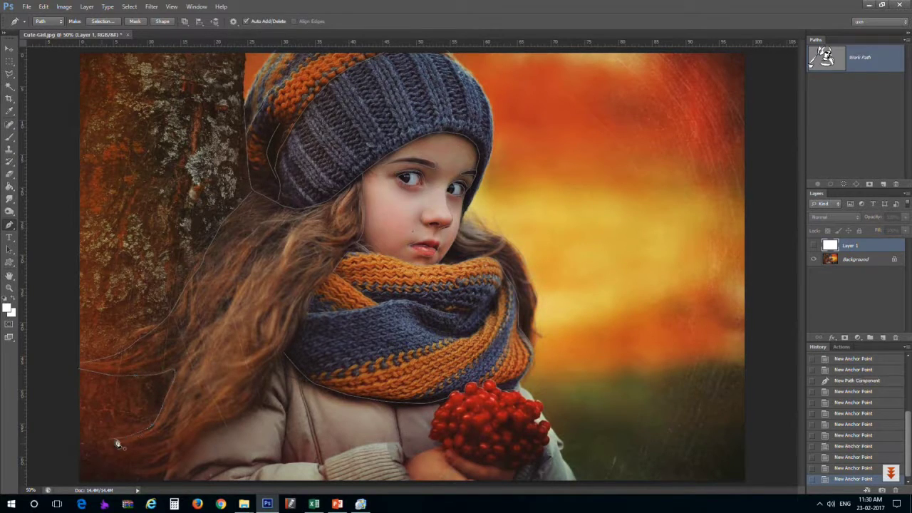
Step: Trace the coat edge and a hair strand to the bottom-left, then preview over white
{"action": "left_click", "coordinate": [194, 444]}
{"action": "left_click", "coordinate": [91, 470]}
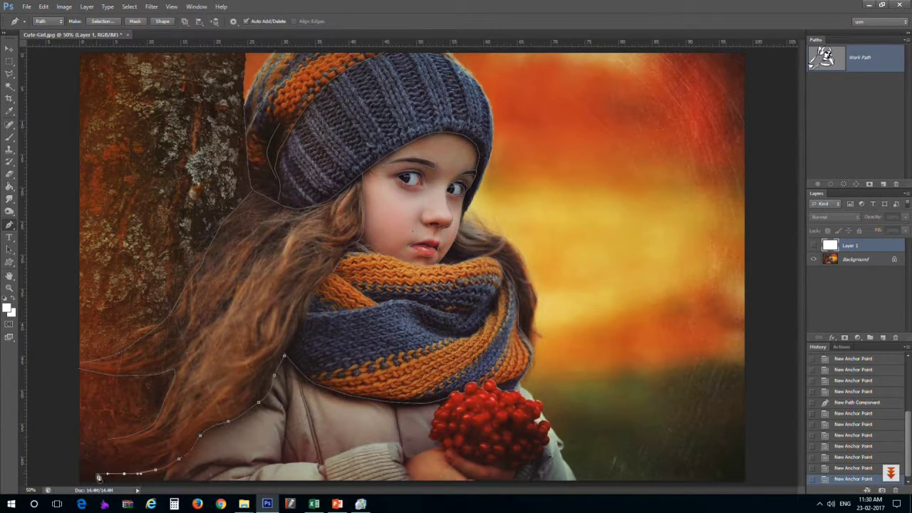
{"action": "left_click", "coordinate": [126, 466]}
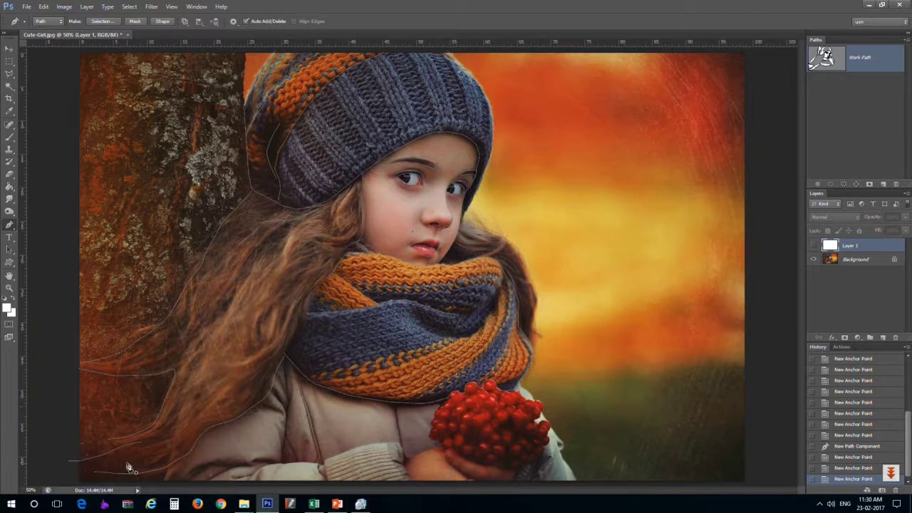
{"action": "left_click", "coordinate": [40, 466]}
{"action": "left_click", "coordinate": [815, 246]}
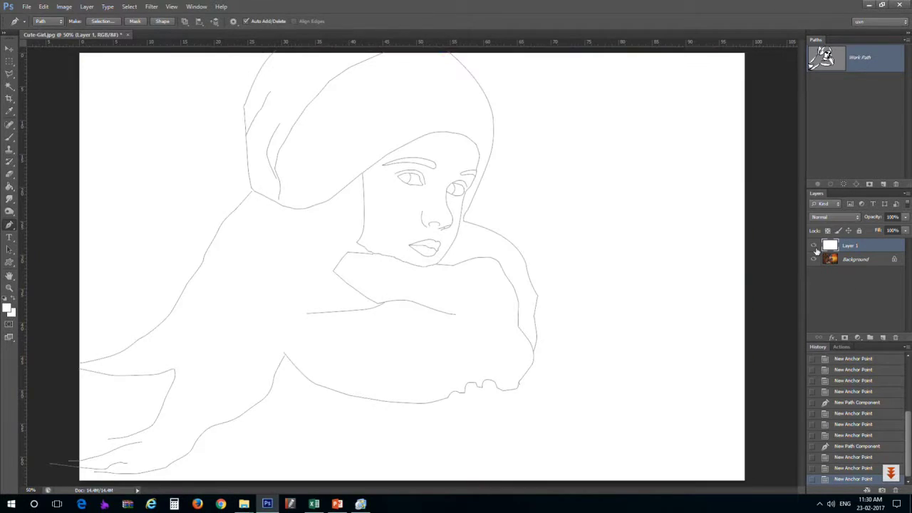
{"action": "left_click", "coordinate": [815, 246]}
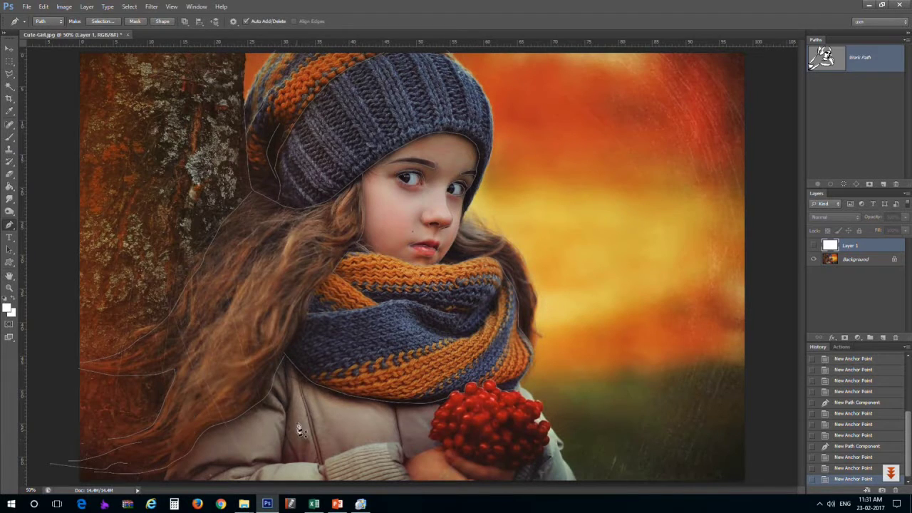
Step: Zoom in and trace the berries' top and right edges, curving around their lower side
{"action": "key", "text": "ctrl+plus"}
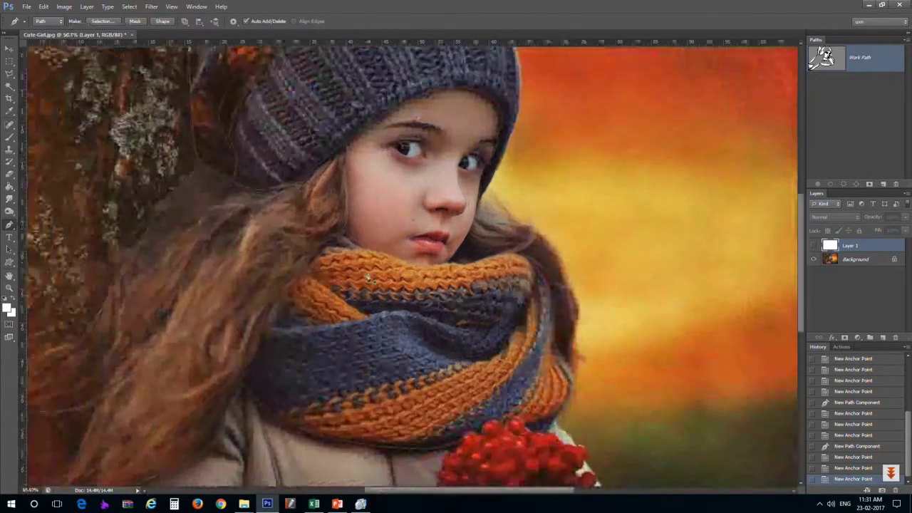
{"action": "scroll", "coordinate": [326, 285], "scroll_direction": "down", "scroll_amount": 10}
{"action": "scroll", "coordinate": [228, 204], "scroll_direction": "down", "scroll_amount": 6}
{"action": "left_click", "coordinate": [228, 203]}
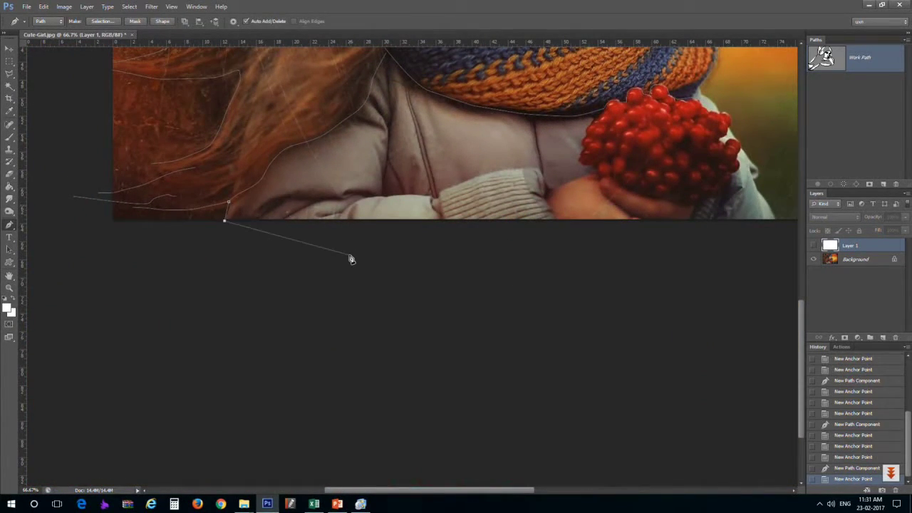
{"action": "scroll", "coordinate": [550, 179], "scroll_direction": "right", "scroll_amount": 5}
{"action": "scroll", "coordinate": [541, 184], "scroll_direction": "up", "scroll_amount": 2}
{"action": "key", "text": "ctrl+plus"}
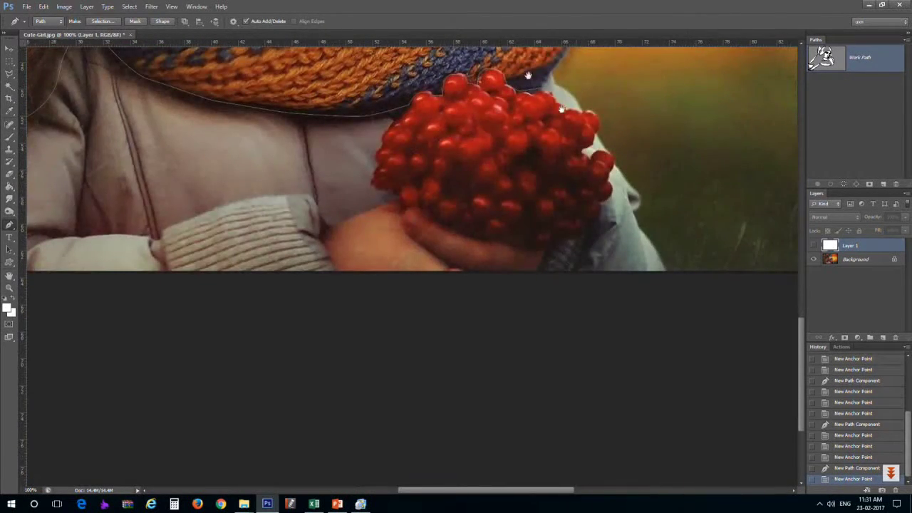
{"action": "scroll", "coordinate": [428, 171], "scroll_direction": "right", "scroll_amount": 4}
{"action": "scroll", "coordinate": [428, 171], "scroll_direction": "up", "scroll_amount": 3}
{"action": "left_click", "coordinate": [423, 167]}
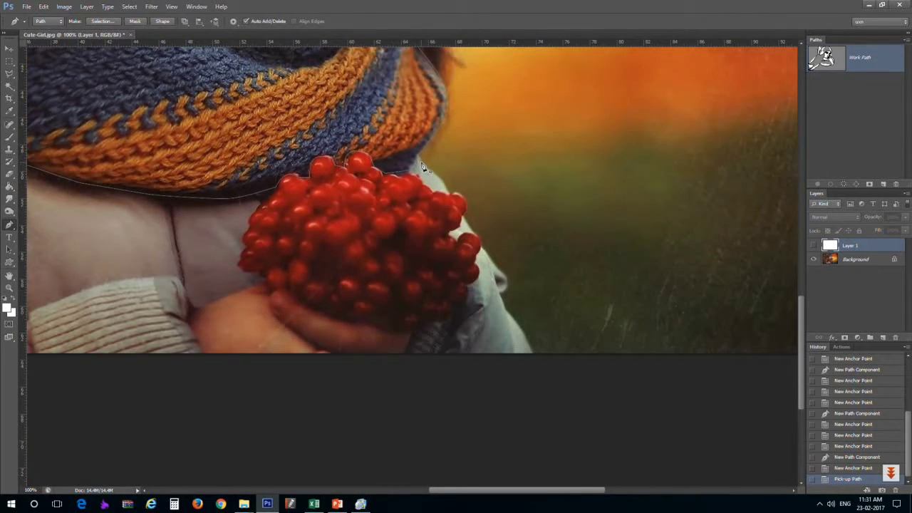
{"action": "left_click", "coordinate": [438, 179]}
{"action": "left_click", "coordinate": [452, 187]}
{"action": "left_click", "coordinate": [469, 214]}
{"action": "left_click", "coordinate": [474, 229]}
{"action": "left_click_drag", "start_coordinate": [479, 244], "coordinate": [481, 246]}
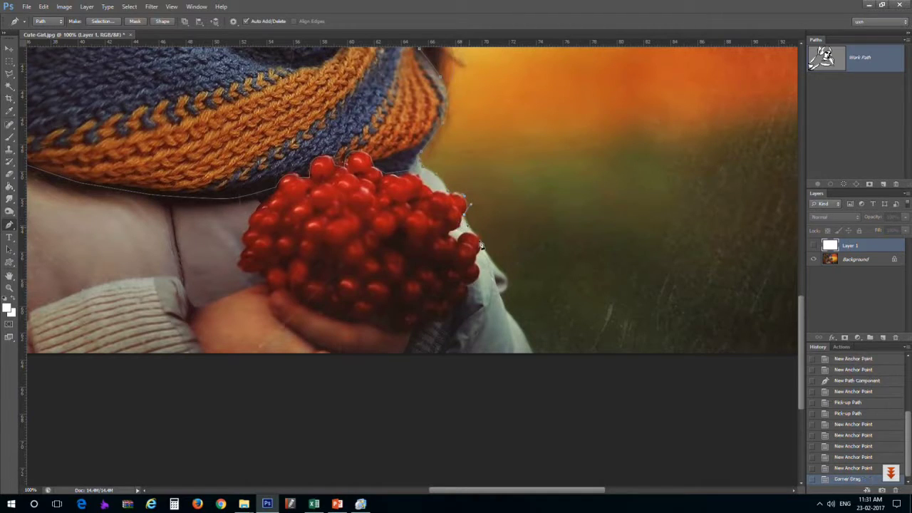
Step: Continue the outline down the shoulder edge to the photo's bottom
{"action": "left_click", "coordinate": [496, 274]}
{"action": "left_click", "coordinate": [503, 303]}
{"action": "left_click", "coordinate": [514, 318]}
{"action": "left_click", "coordinate": [536, 359]}
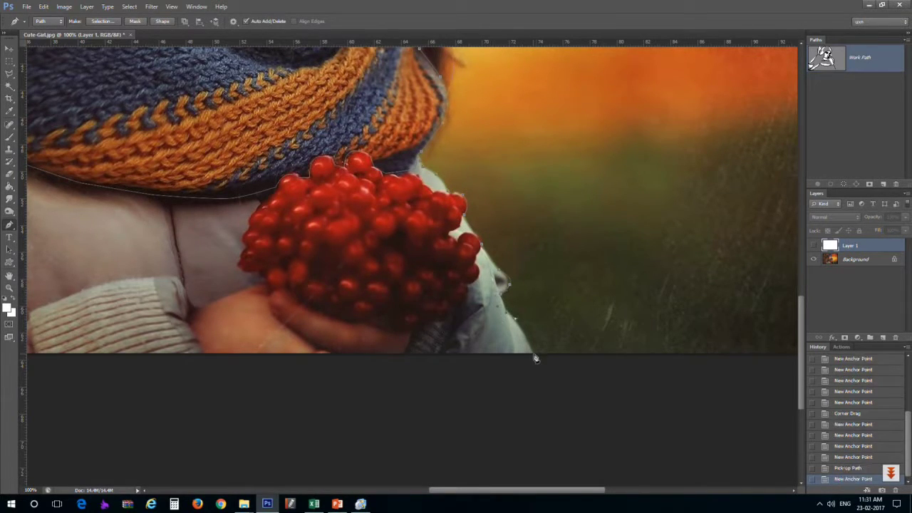
Step: Trace the jacket edge below the berries and join it to the existing path
{"action": "left_click_drag", "start_coordinate": [335, 330], "coordinate": [349, 303]}
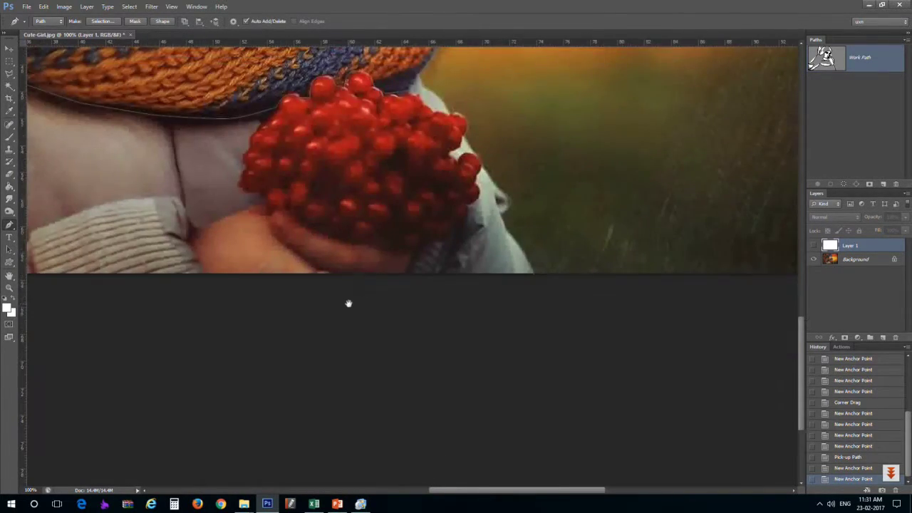
{"action": "left_click_drag", "start_coordinate": [490, 200], "coordinate": [463, 208]}
{"action": "left_click", "coordinate": [471, 201]}
{"action": "left_click", "coordinate": [476, 227]}
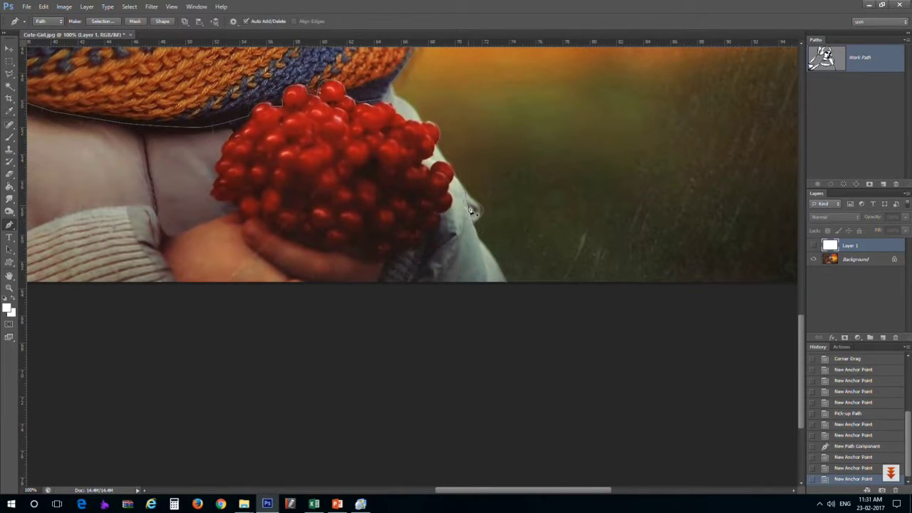
{"action": "left_click", "coordinate": [484, 269]}
Step: Draw three curved fold lines on the sleeve
{"action": "left_click", "coordinate": [832, 60]}
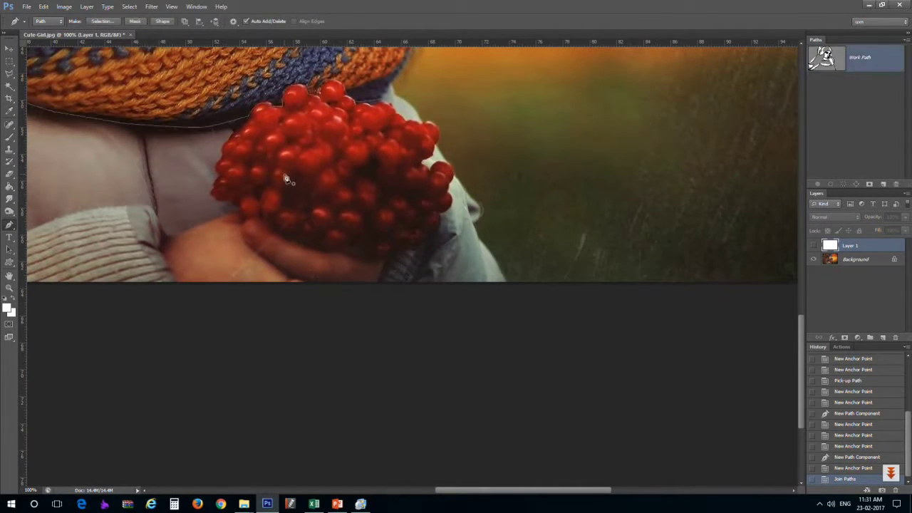
{"action": "left_click_drag", "start_coordinate": [390, 263], "coordinate": [373, 293]}
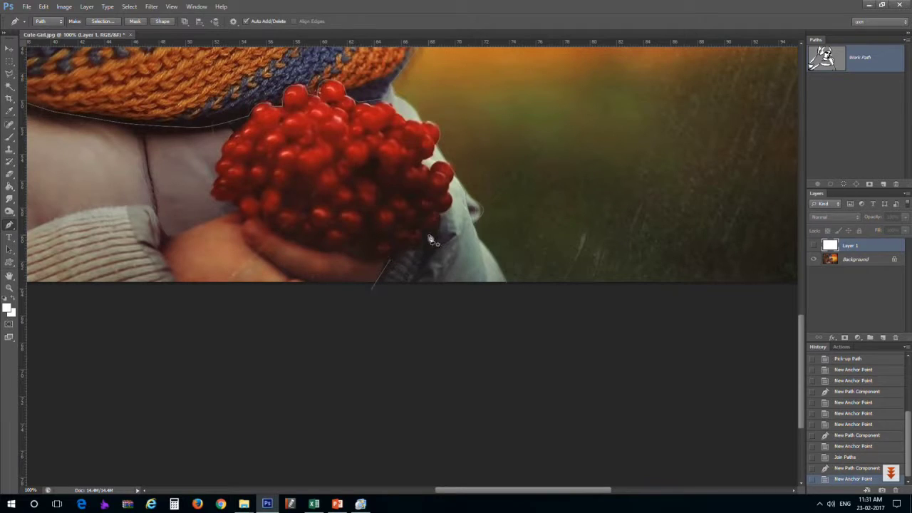
{"action": "left_click_drag", "start_coordinate": [429, 235], "coordinate": [412, 288]}
{"action": "left_click_drag", "start_coordinate": [457, 235], "coordinate": [432, 288]}
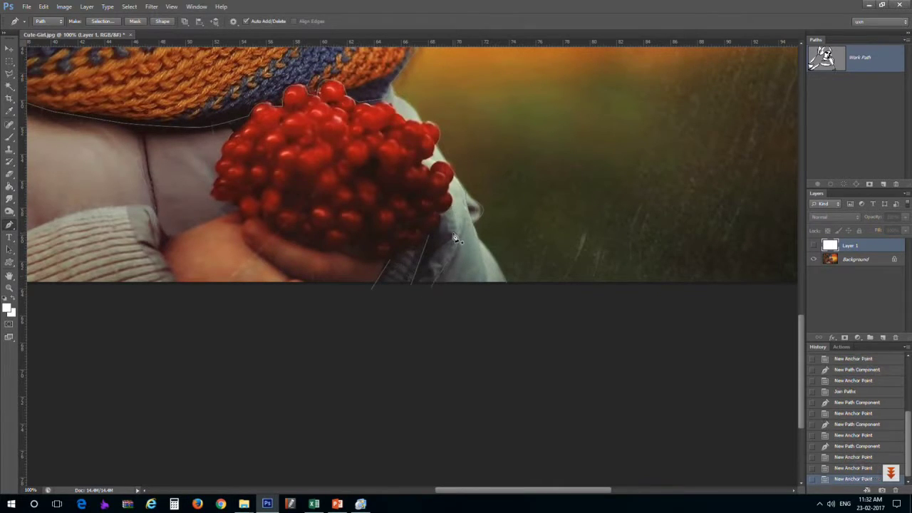
Step: Trace the top and lower edges of the hand holding the berries
{"action": "left_click", "coordinate": [355, 261]}
{"action": "left_click", "coordinate": [340, 256]}
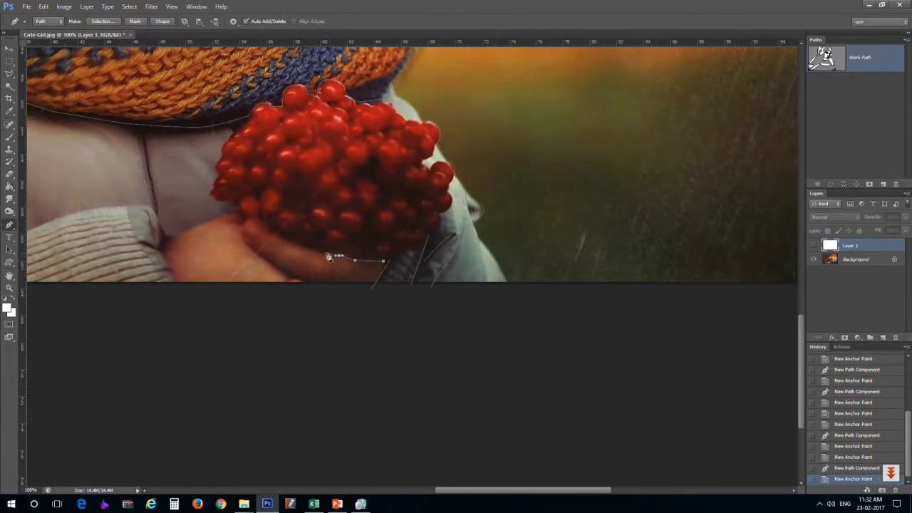
{"action": "left_click", "coordinate": [311, 251]}
{"action": "left_click", "coordinate": [287, 239]}
{"action": "left_click", "coordinate": [261, 225]}
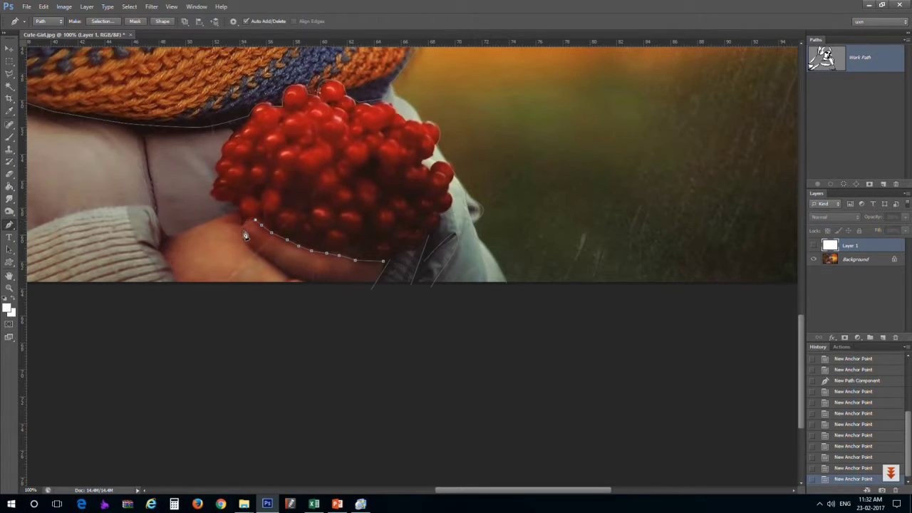
{"action": "left_click", "coordinate": [246, 242]}
{"action": "left_click", "coordinate": [289, 281]}
Step: Outline the wrist and back of the hand, joining it to the existing path
{"action": "left_click", "coordinate": [175, 283]}
{"action": "left_click", "coordinate": [242, 210]}
{"action": "left_click", "coordinate": [207, 224]}
{"action": "left_click", "coordinate": [177, 233]}
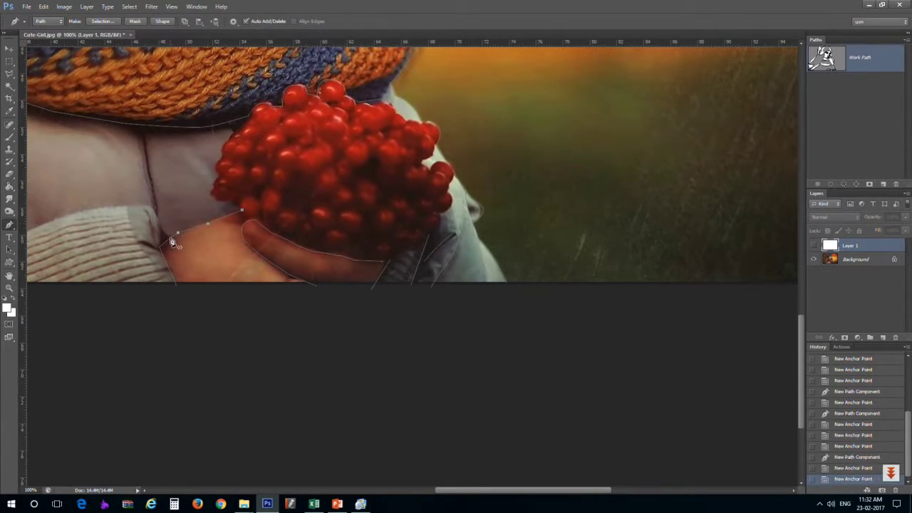
{"action": "left_click", "coordinate": [243, 209]}
{"action": "left_click", "coordinate": [233, 225]}
Step: Outline the thumb and around its fingertip
{"action": "left_click", "coordinate": [282, 232]}
{"action": "left_click", "coordinate": [251, 222]}
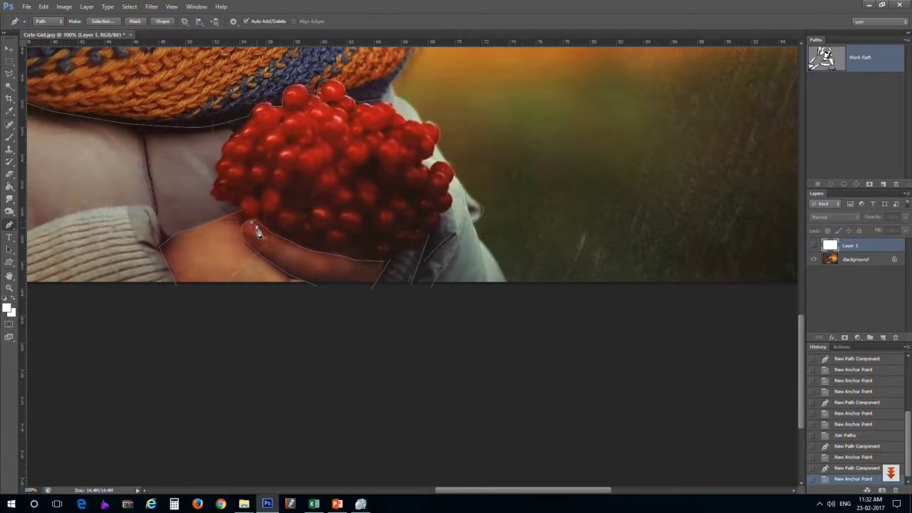
{"action": "left_click", "coordinate": [257, 237]}
{"action": "left_click", "coordinate": [245, 238]}
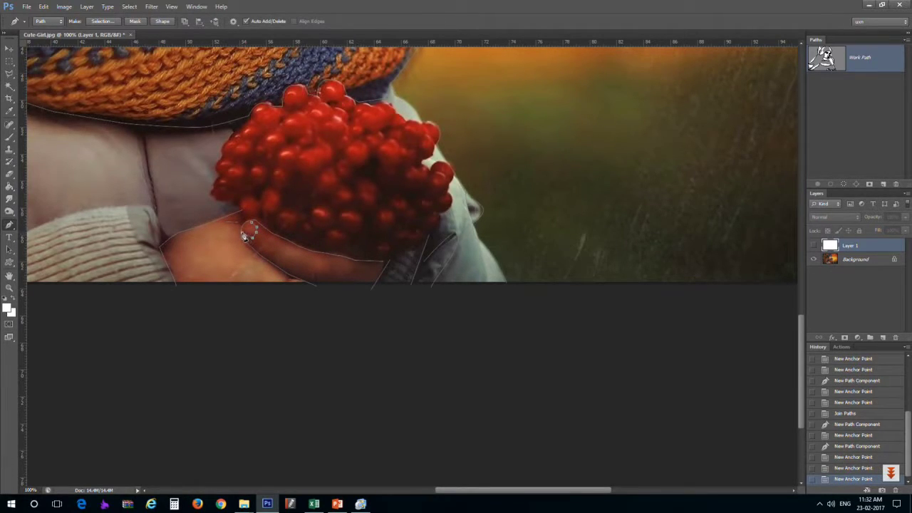
{"action": "left_click", "coordinate": [246, 235]}
{"action": "left_click", "coordinate": [326, 259]}
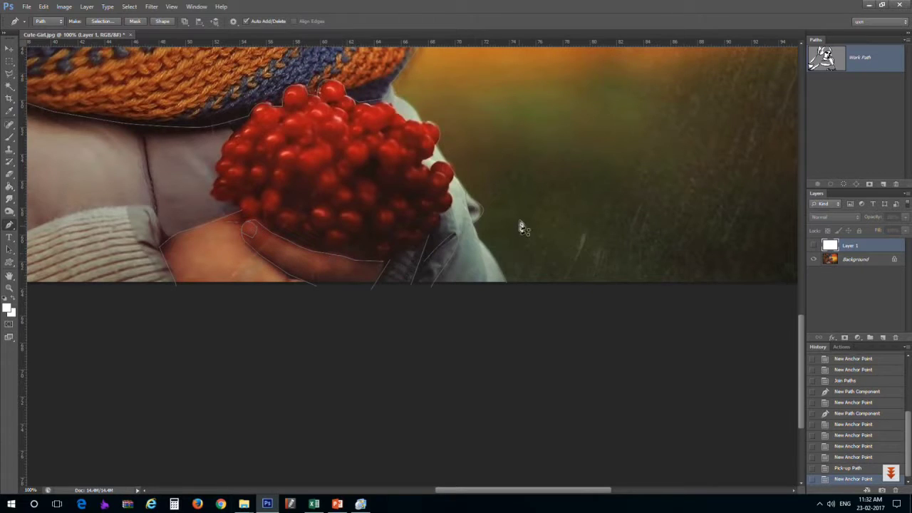
Step: Undo the last path edits and draw a closed curved outline around the thumbnail
{"action": "scroll", "coordinate": [271, 253], "scroll_direction": "up", "scroll_amount": 1}
{"action": "scroll", "coordinate": [271, 253], "scroll_direction": "up", "scroll_amount": 1}
{"action": "key", "text": "ctrl+z"}
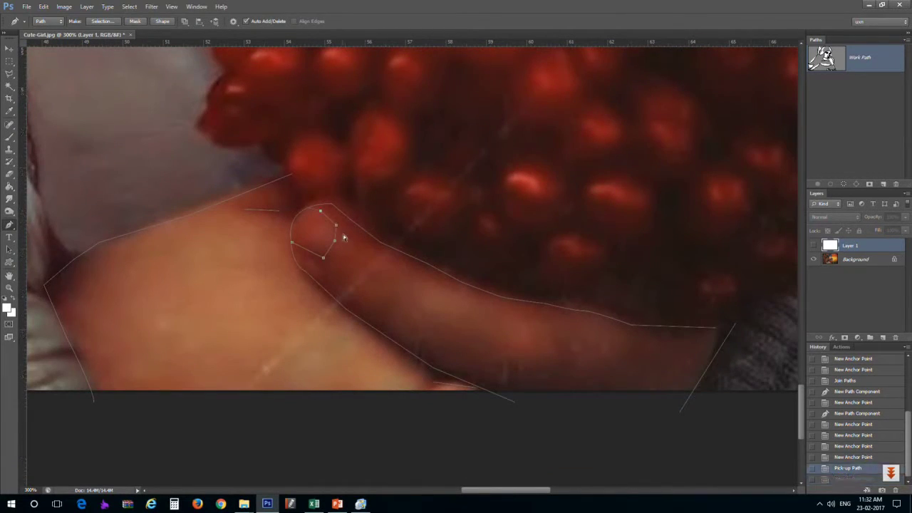
{"action": "key", "text": "ctrl+alt+z"}
{"action": "key", "text": "ctrl+alt+z"}
{"action": "key", "text": "ctrl+alt+z"}
{"action": "key", "text": "ctrl+alt+z"}
{"action": "left_click_drag", "start_coordinate": [321, 261], "coordinate": [283, 283]}
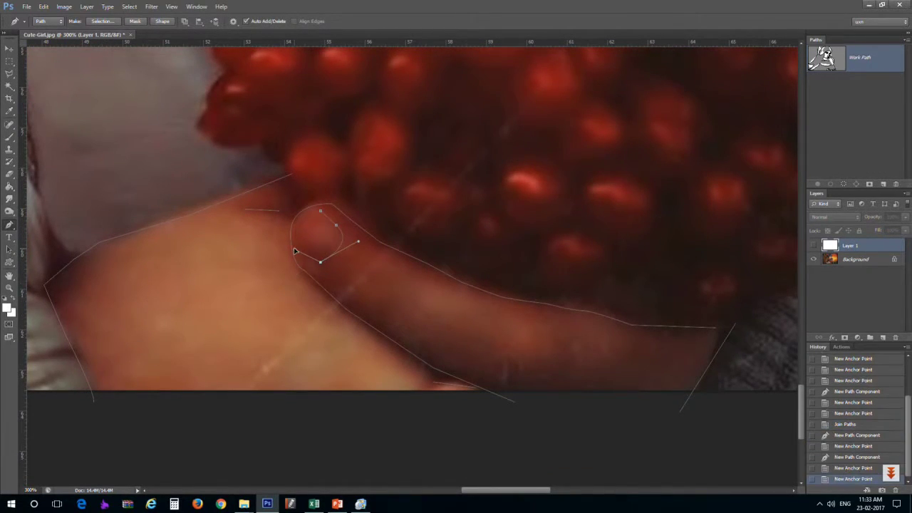
{"action": "left_click_drag", "start_coordinate": [294, 251], "coordinate": [291, 246]}
{"action": "left_click", "coordinate": [321, 214]}
{"action": "left_click", "coordinate": [349, 218]}
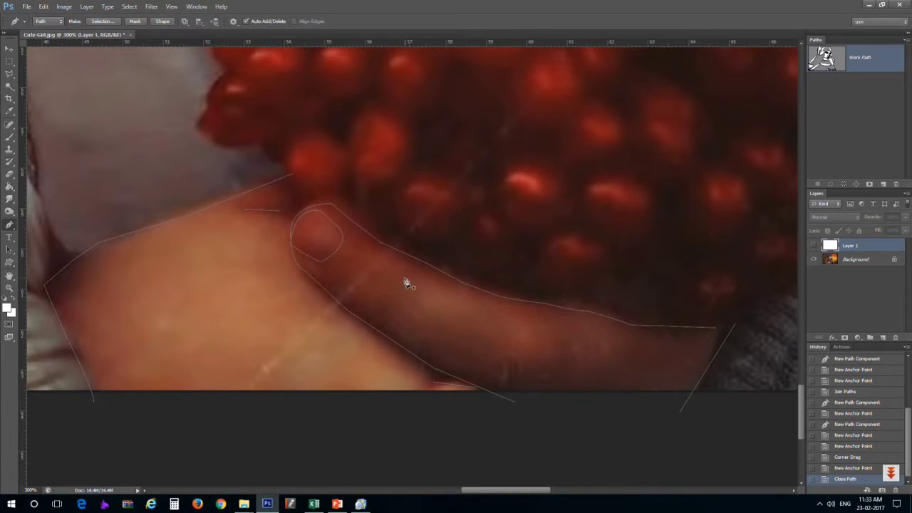
Step: Trace the berries' left edge down to the hand and join it to the hand path
{"action": "scroll", "coordinate": [407, 284], "scroll_direction": "down", "scroll_amount": 3}
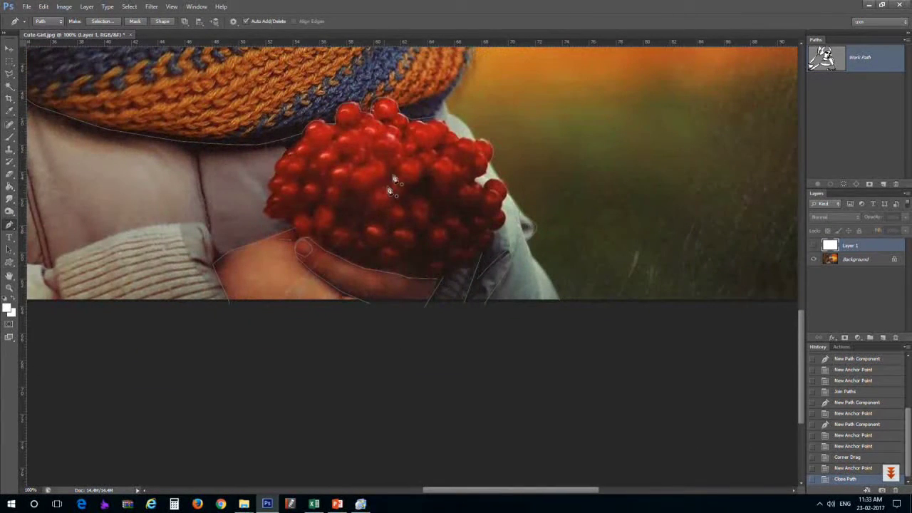
{"action": "left_click", "coordinate": [305, 141]}
{"action": "left_click", "coordinate": [294, 145]}
{"action": "left_click", "coordinate": [277, 167]}
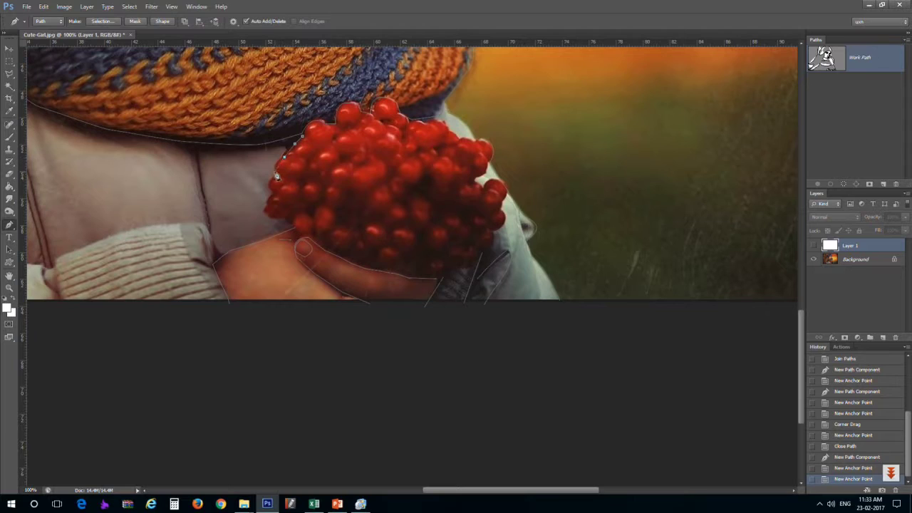
{"action": "left_click", "coordinate": [281, 184]}
{"action": "left_click", "coordinate": [271, 191]}
{"action": "left_click", "coordinate": [267, 204]}
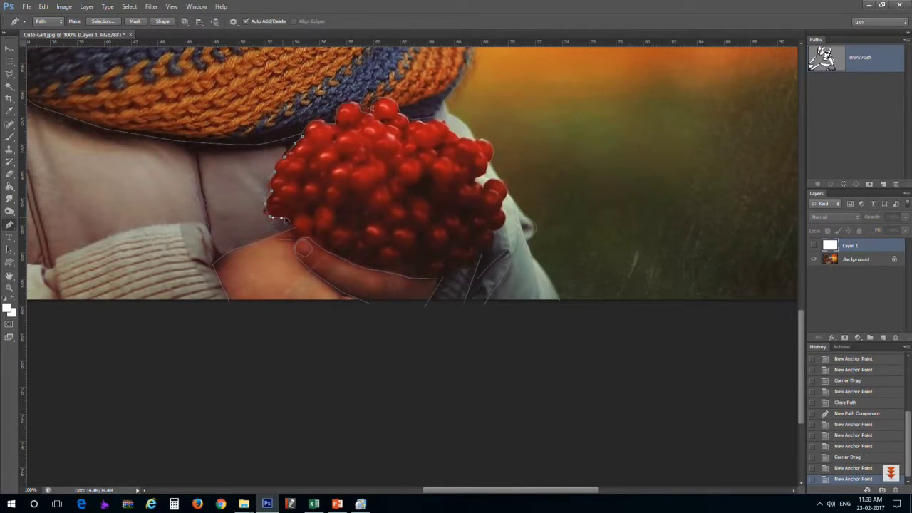
{"action": "left_click", "coordinate": [274, 219]}
{"action": "left_click", "coordinate": [285, 224]}
Step: Trace the berries' lower, upper-right and right edges, connecting at the lower right
{"action": "left_click", "coordinate": [303, 239]}
{"action": "left_click", "coordinate": [467, 238]}
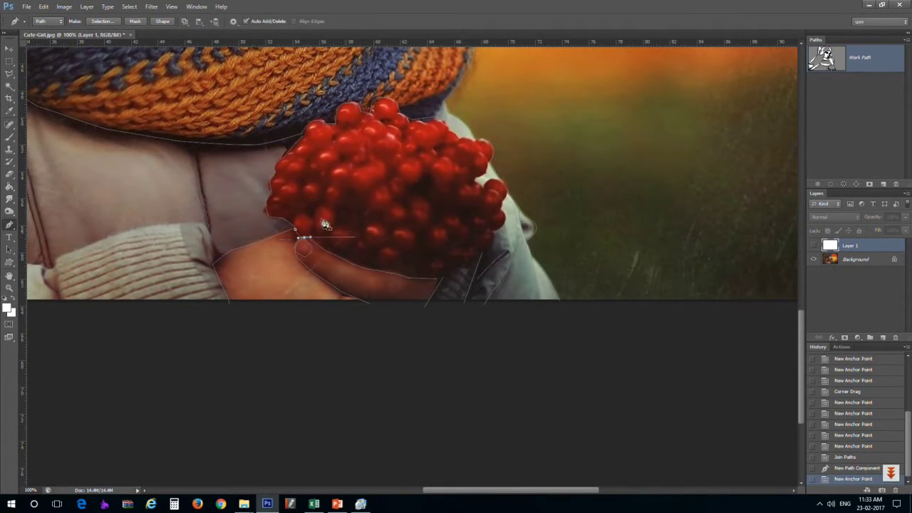
{"action": "left_click", "coordinate": [446, 135]}
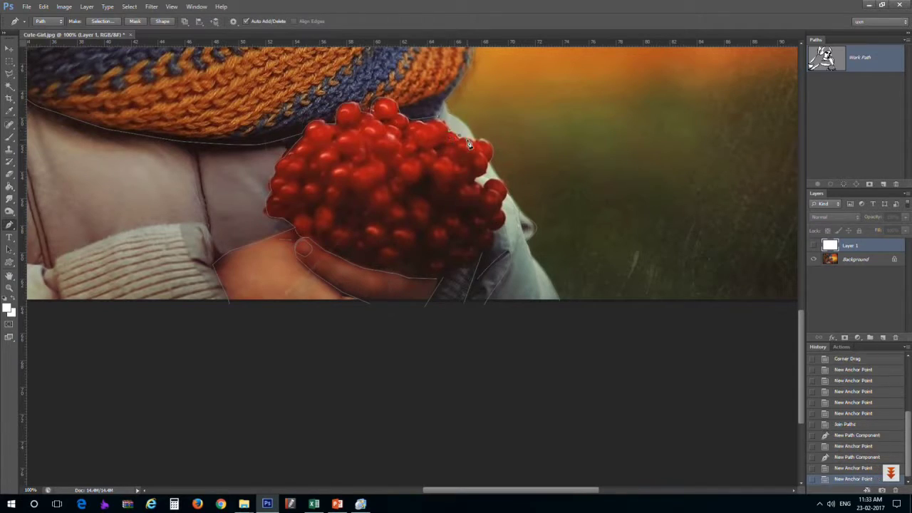
{"action": "left_click", "coordinate": [476, 148]}
{"action": "left_click", "coordinate": [484, 157]}
{"action": "left_click", "coordinate": [492, 178]}
{"action": "left_click", "coordinate": [495, 182]}
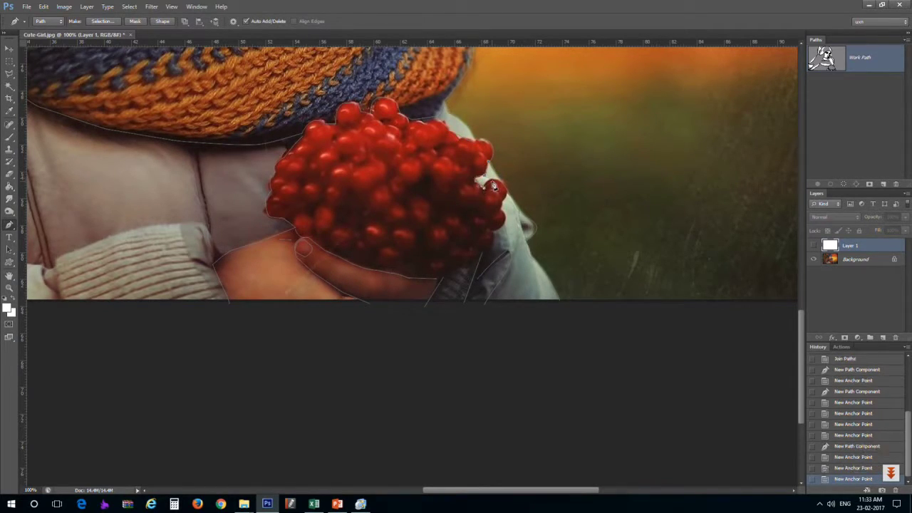
{"action": "left_click", "coordinate": [502, 191]}
{"action": "left_click", "coordinate": [510, 200]}
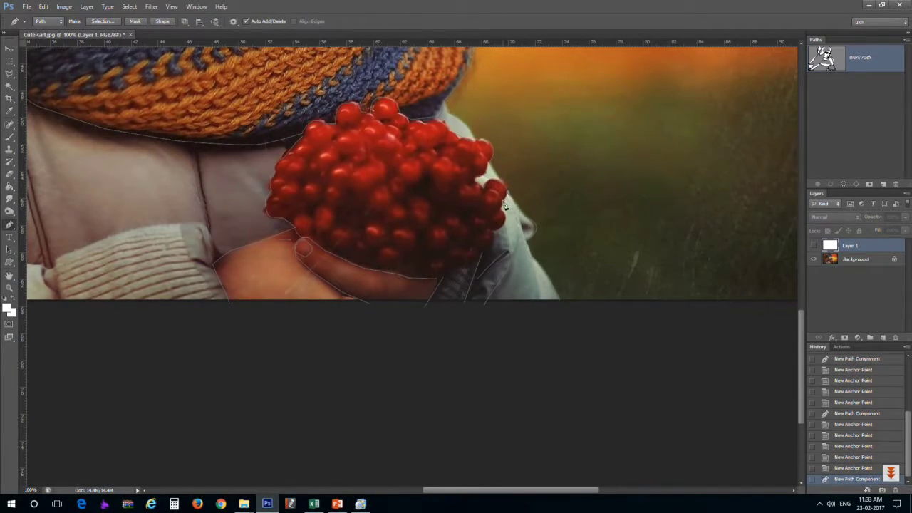
{"action": "left_click", "coordinate": [502, 243]}
Step: Add a path below the berries, joining the berry outline and extending beside the hand
{"action": "left_click", "coordinate": [492, 231]}
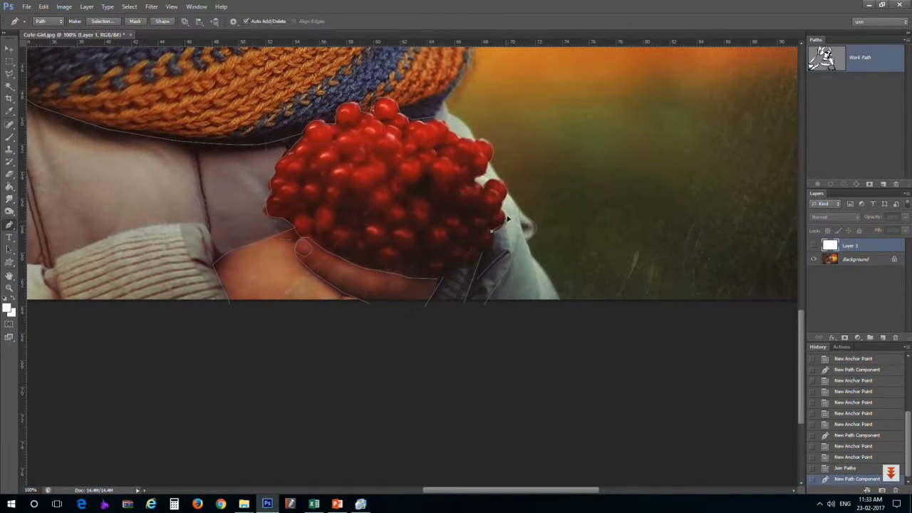
{"action": "left_click", "coordinate": [509, 221]}
{"action": "left_click", "coordinate": [491, 233]}
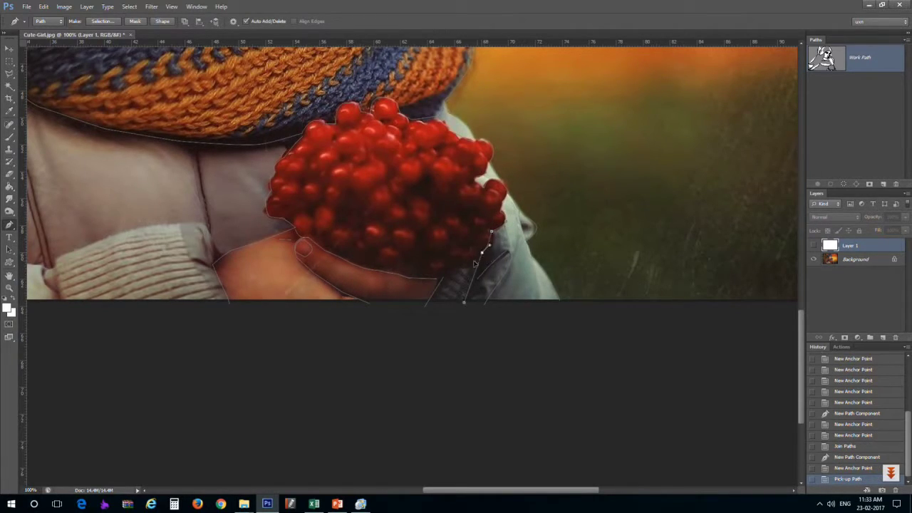
{"action": "left_click", "coordinate": [475, 262]}
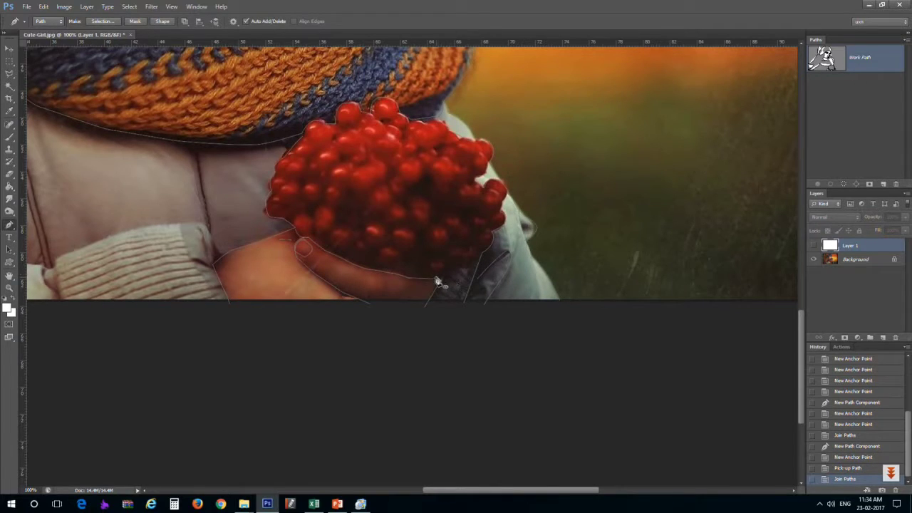
{"action": "left_click", "coordinate": [448, 273]}
{"action": "left_click", "coordinate": [462, 270]}
{"action": "left_click", "coordinate": [483, 258]}
{"action": "left_click", "coordinate": [490, 252]}
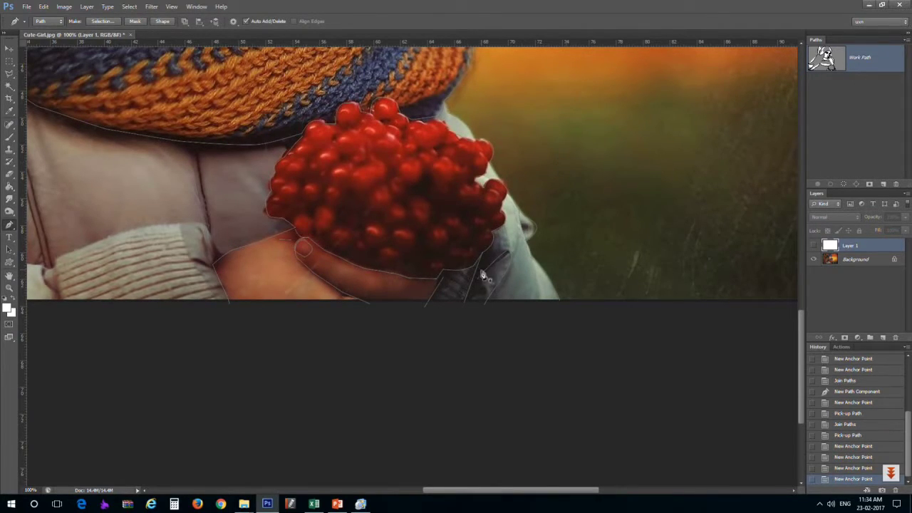
Step: Trace the jacket fold down toward the sleeve
{"action": "left_click", "coordinate": [210, 217]}
{"action": "left_click", "coordinate": [213, 241]}
{"action": "left_click", "coordinate": [216, 258]}
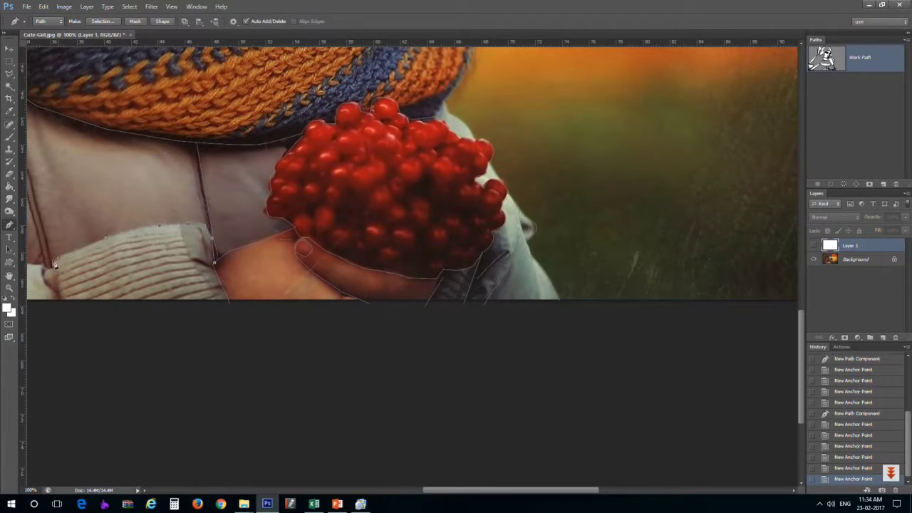
Step: Trace a jacket edge line upward to join the existing line, then finish that path
{"action": "scroll", "coordinate": [219, 319], "scroll_direction": "up", "scroll_amount": 2}
{"action": "scroll", "coordinate": [219, 319], "scroll_direction": "left", "scroll_amount": 3}
{"action": "scroll", "coordinate": [219, 318], "scroll_direction": "left", "scroll_amount": 1}
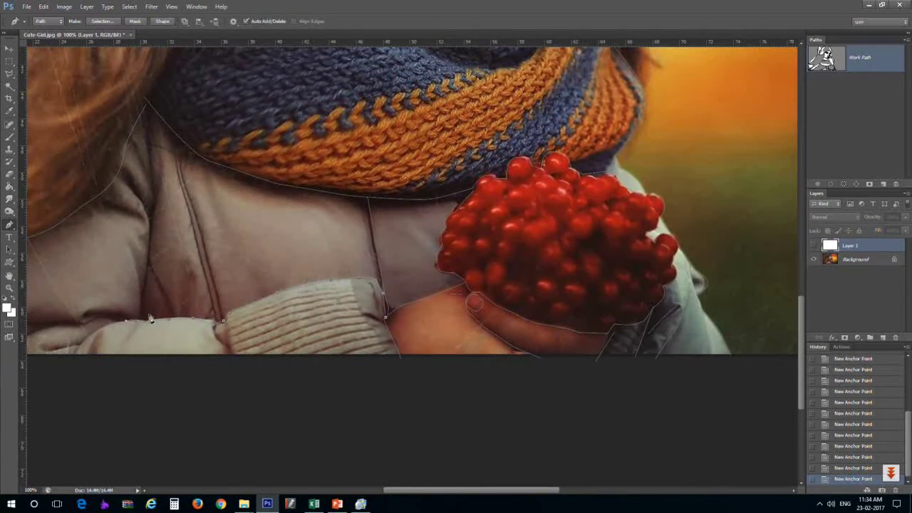
{"action": "left_click", "coordinate": [57, 353]}
{"action": "scroll", "coordinate": [191, 301], "scroll_direction": "left", "scroll_amount": 2}
{"action": "scroll", "coordinate": [192, 301], "scroll_direction": "down", "scroll_amount": 1}
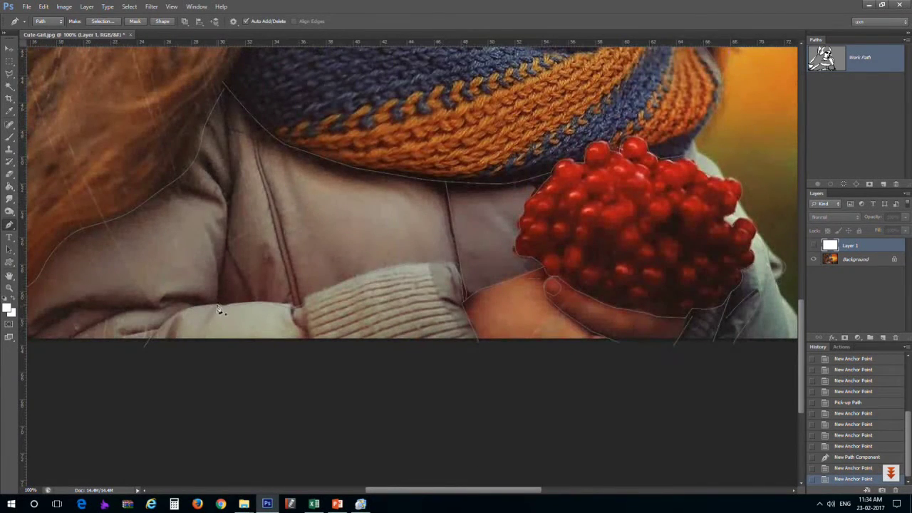
{"action": "left_click", "coordinate": [222, 278]}
{"action": "left_click", "coordinate": [226, 246]}
{"action": "left_click", "coordinate": [231, 187]}
{"action": "left_click", "coordinate": [232, 142]}
{"action": "left_click", "coordinate": [224, 93]}
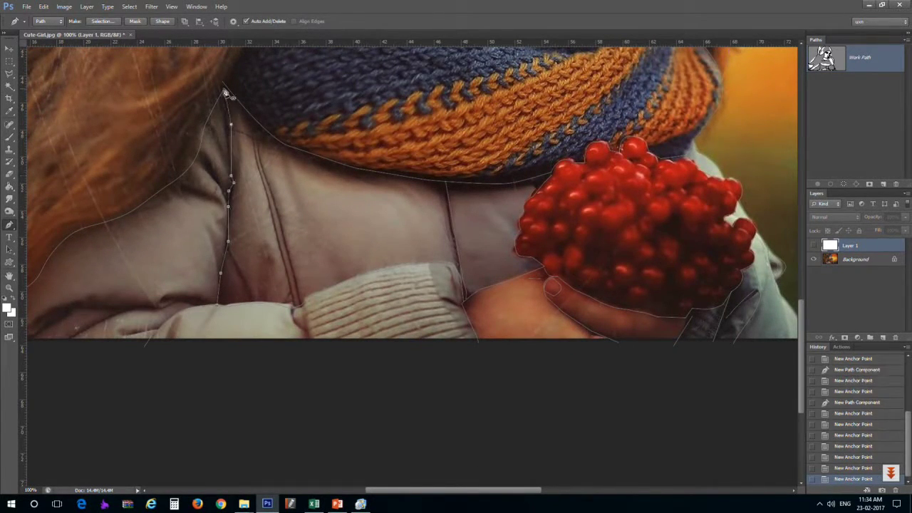
{"action": "key", "text": "Return"}
Step: Add jacket edge and fold lines running down to the sleeve
{"action": "left_click", "coordinate": [201, 151]}
{"action": "left_click", "coordinate": [216, 175]}
{"action": "left_click", "coordinate": [227, 198]}
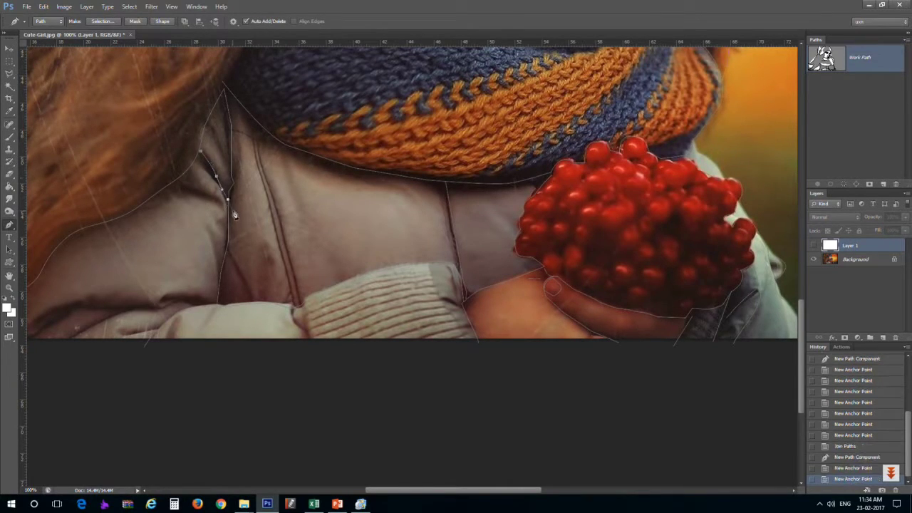
{"action": "left_click", "coordinate": [228, 216]}
{"action": "left_click", "coordinate": [179, 182]}
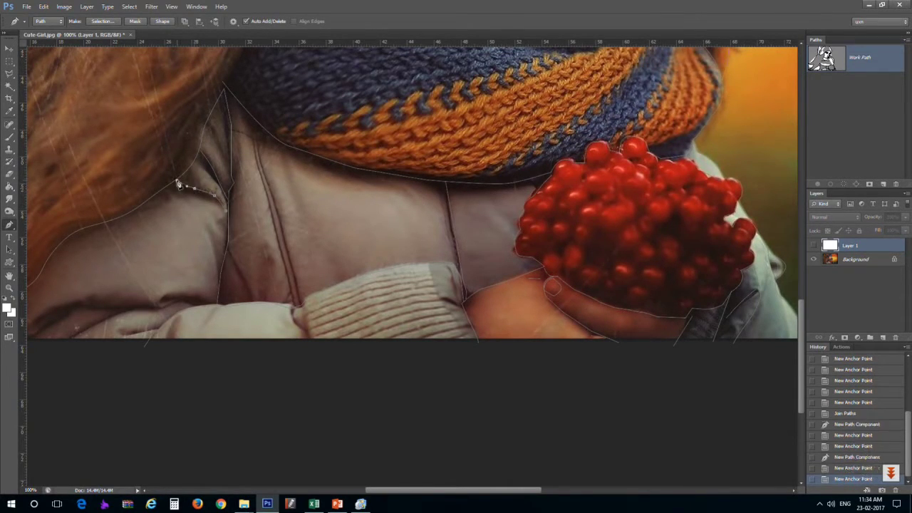
{"action": "left_click", "coordinate": [254, 120]}
{"action": "left_click", "coordinate": [259, 158]}
{"action": "left_click", "coordinate": [285, 246]}
{"action": "left_click", "coordinate": [299, 303]}
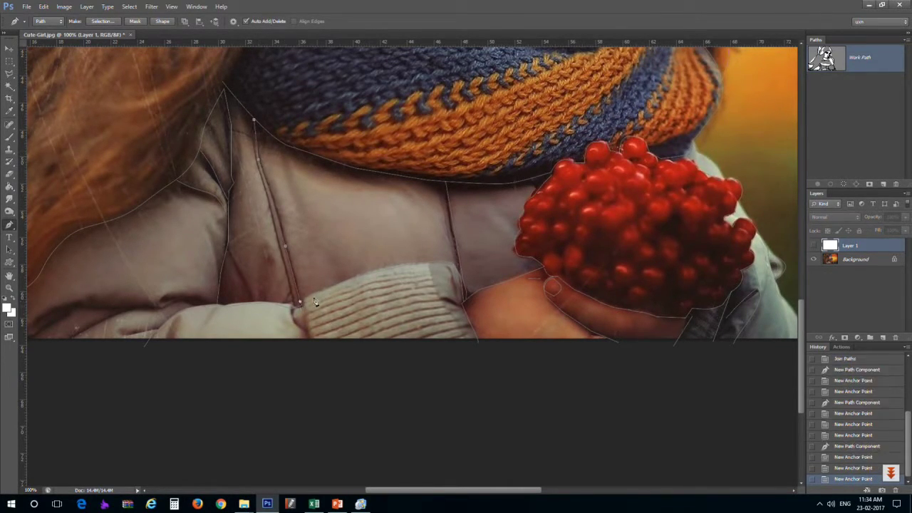
Step: Trace the lower jacket folds, including a curve to the bottom edge
{"action": "left_click", "coordinate": [212, 305]}
{"action": "mouse_move", "coordinate": [114, 309]}
{"action": "left_mouse_down"}
{"action": "mouse_move", "coordinate": [79, 311]}
{"action": "mouse_move", "coordinate": [35, 338]}
{"action": "left_mouse_up"}
{"action": "left_click", "coordinate": [35, 338]}
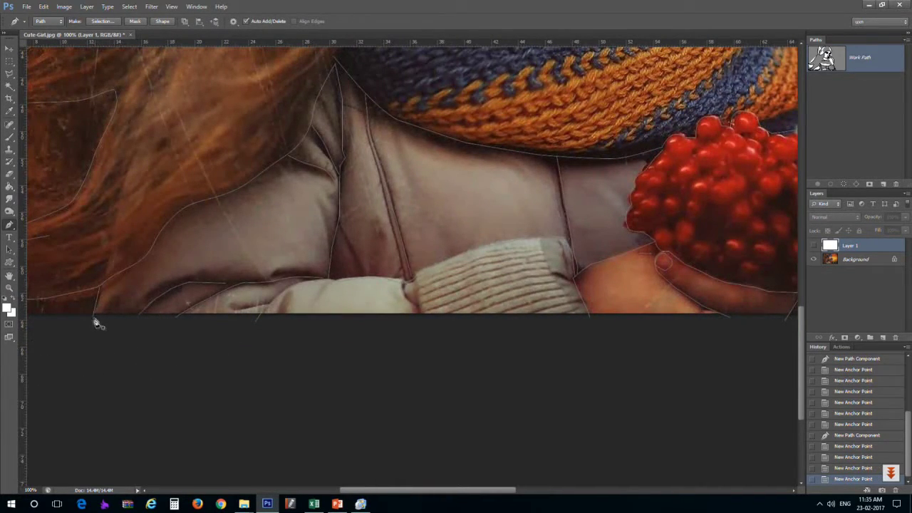
{"action": "left_click", "coordinate": [135, 307]}
{"action": "left_click", "coordinate": [201, 275]}
{"action": "left_click", "coordinate": [263, 274]}
{"action": "left_click", "coordinate": [329, 278]}
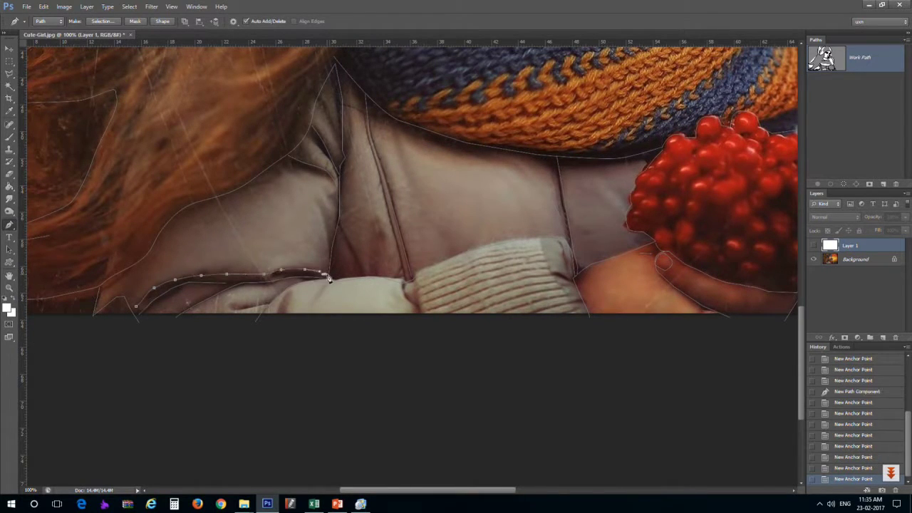
Step: Bring the lower jacket into view and start a path along its bottom edge
{"action": "left_click_drag", "start_coordinate": [406, 284], "coordinate": [374, 358]}
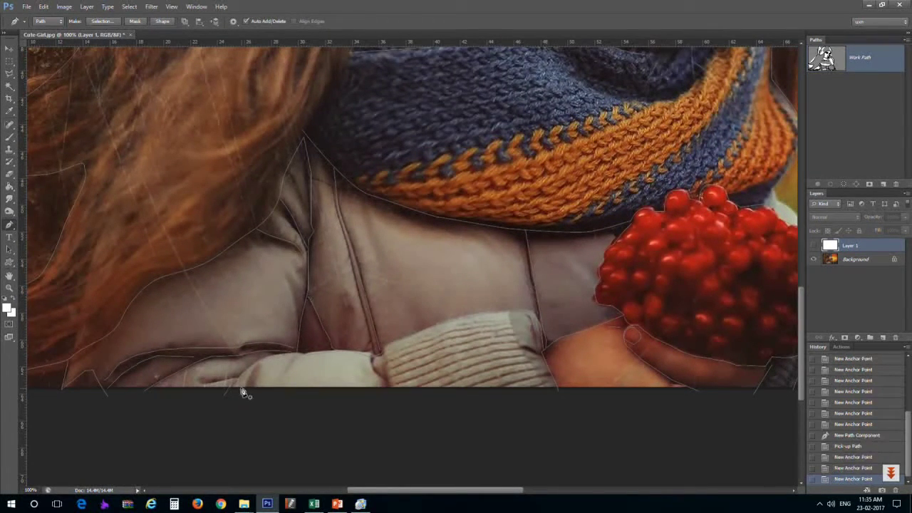
{"action": "left_click", "coordinate": [196, 382]}
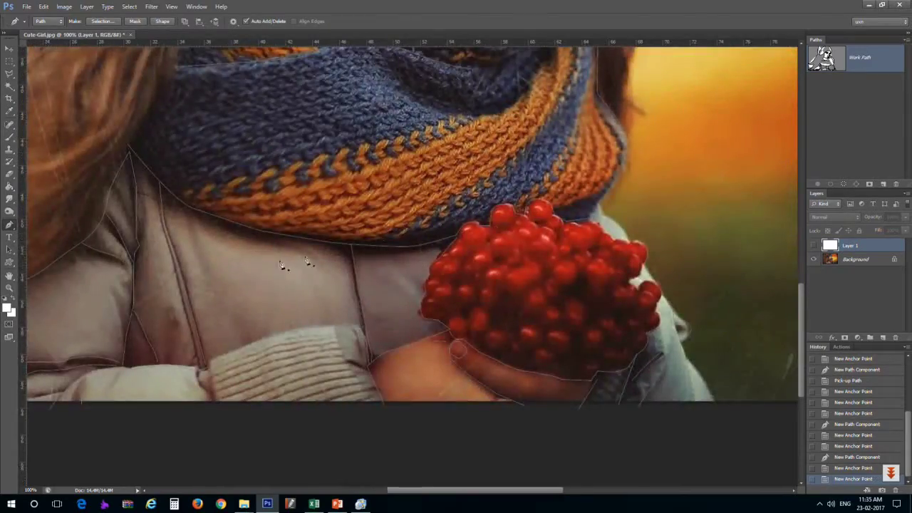
{"action": "scroll", "coordinate": [428, 250], "scroll_direction": "up", "scroll_amount": 10}
Step: Preview the lines against the white layer, then close the open path near the scarf
{"action": "key", "text": "ctrl+minus"}
{"action": "key", "text": "ctrl+minus"}
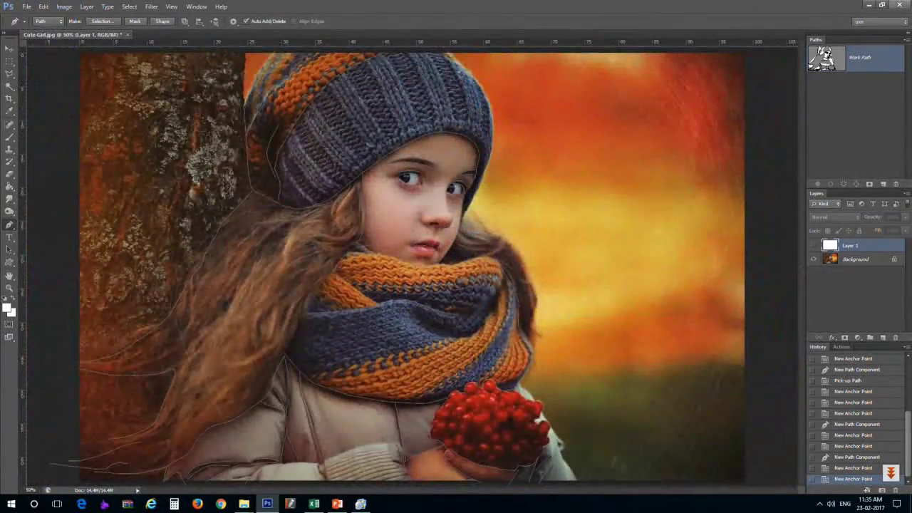
{"action": "left_click", "coordinate": [813, 246]}
{"action": "key", "text": "ctrl+minus"}
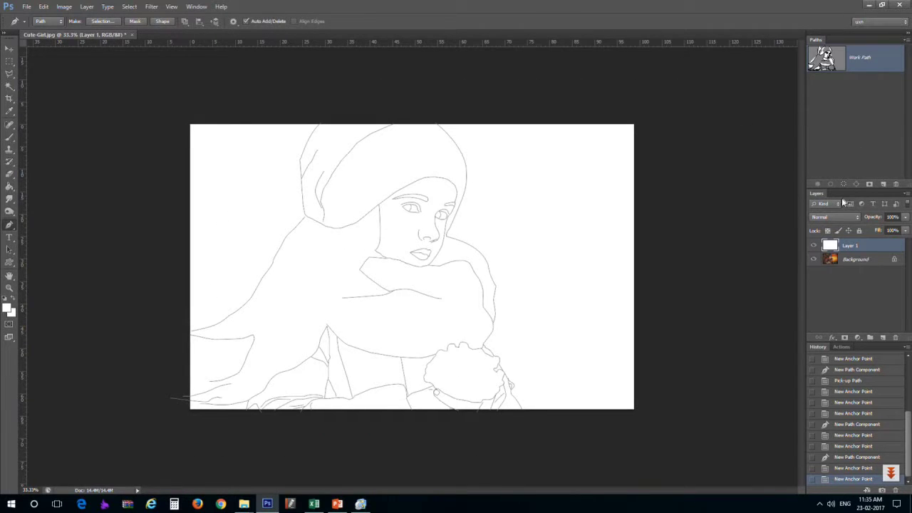
{"action": "left_click", "coordinate": [814, 246]}
{"action": "key", "text": "ctrl+plus"}
{"action": "key", "text": "ctrl+plus"}
{"action": "key", "text": "ctrl+plus"}
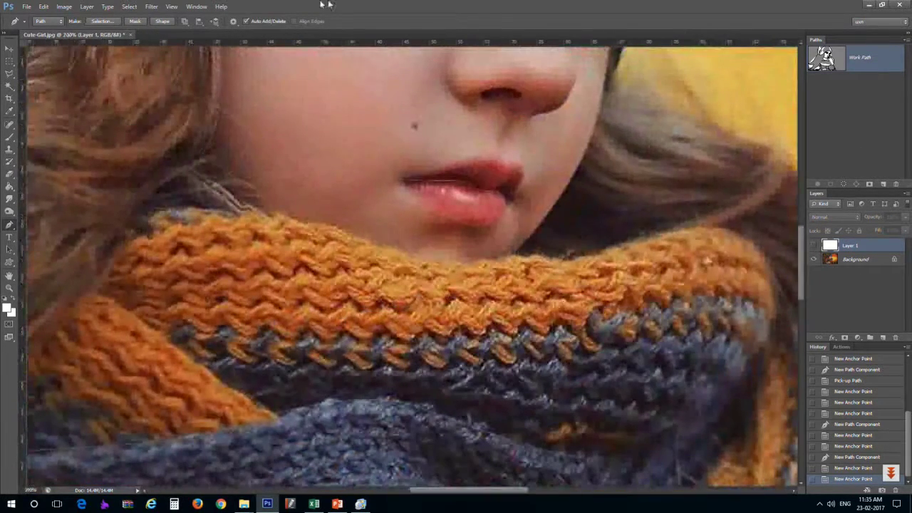
{"action": "left_click", "coordinate": [416, 127]}
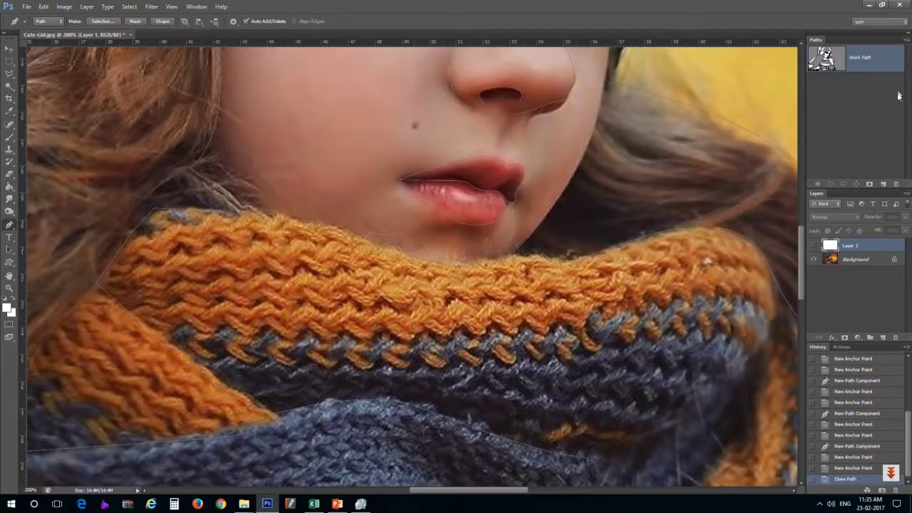
Step: Zoom in on the face and trace anchor points around the girl's right eye
{"action": "key", "text": "ctrl+minus"}
{"action": "key", "text": "ctrl+minus"}
{"action": "left_click", "coordinate": [814, 246]}
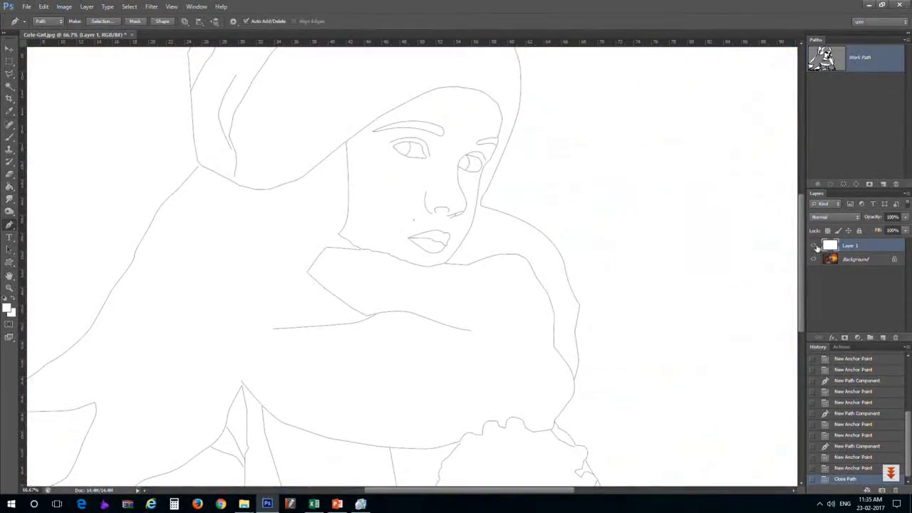
{"action": "left_click", "coordinate": [814, 246]}
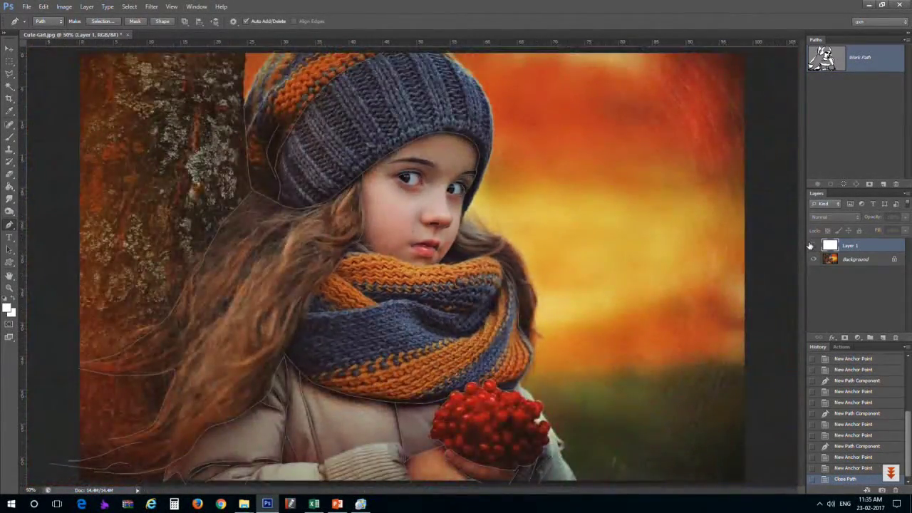
{"action": "key", "text": "ctrl+plus"}
{"action": "key", "text": "ctrl+plus"}
{"action": "left_click_drag", "start_coordinate": [449, 197], "coordinate": [372, 414]}
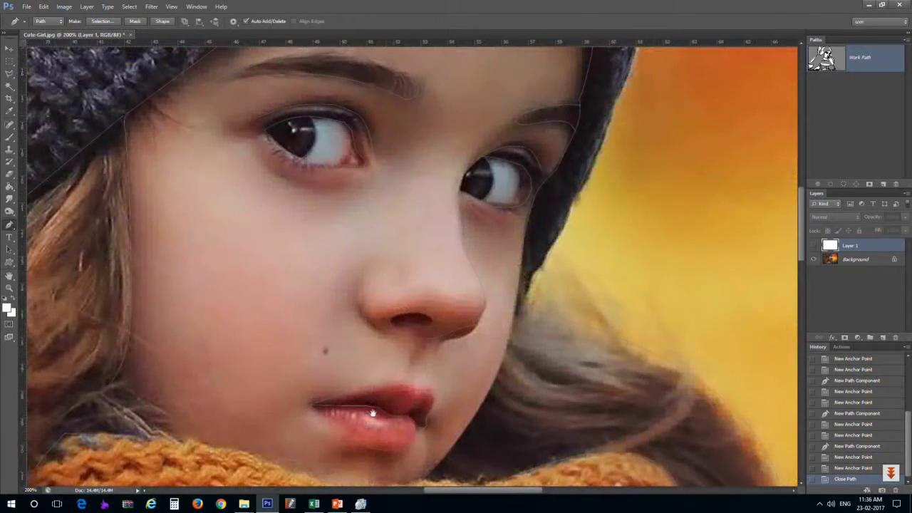
{"action": "left_click", "coordinate": [354, 148]}
{"action": "left_click", "coordinate": [537, 148]}
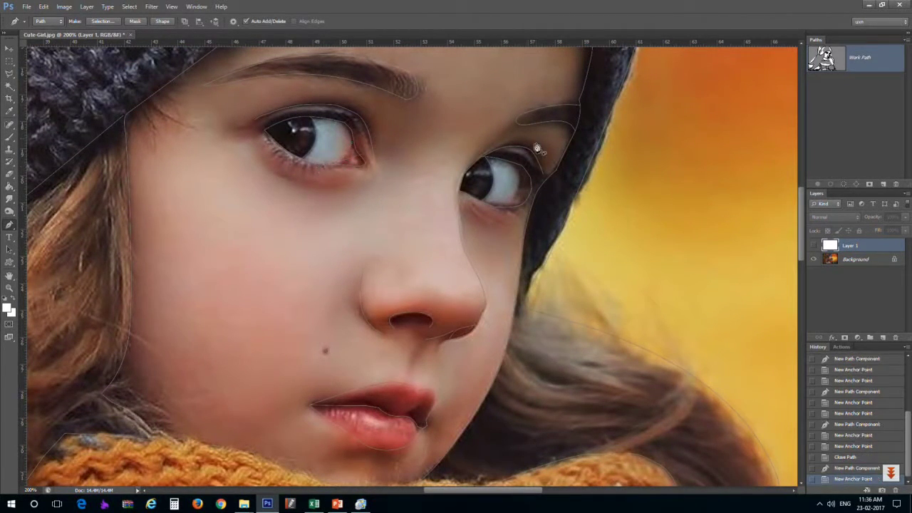
{"action": "left_click", "coordinate": [508, 156]}
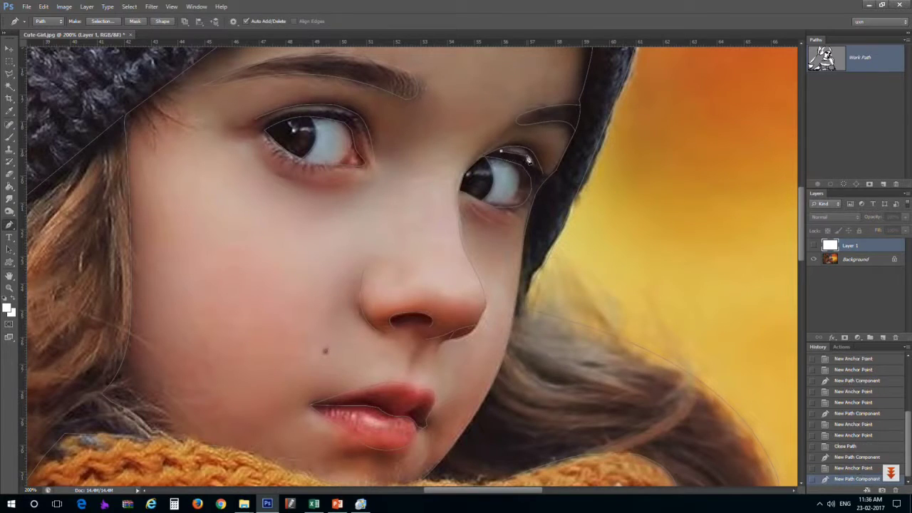
{"action": "left_click", "coordinate": [534, 164]}
{"action": "left_click", "coordinate": [552, 182]}
Step: Trace a crease line above the left upper eyelid, undoing two stray anchors
{"action": "left_click", "coordinate": [262, 129]}
{"action": "left_click", "coordinate": [292, 114]}
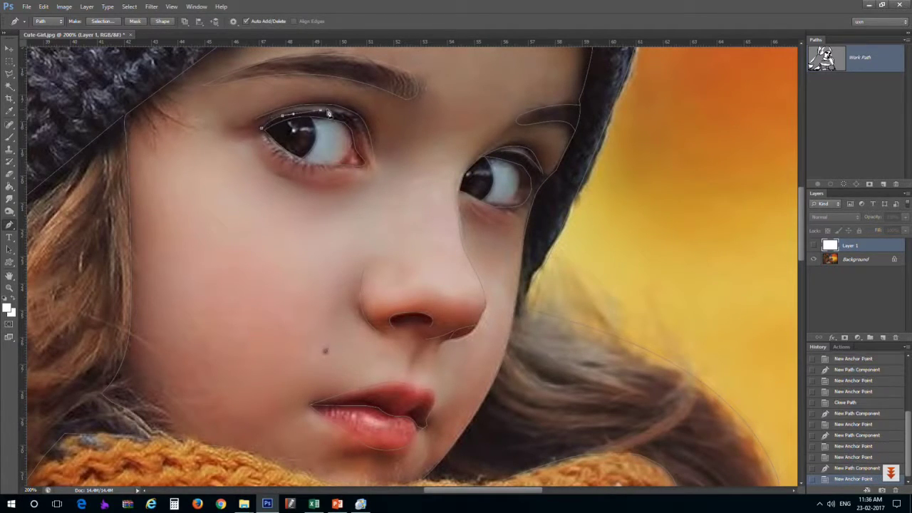
{"action": "left_click_drag", "start_coordinate": [343, 112], "coordinate": [359, 123]}
{"action": "key", "text": "ctrl+alt+z"}
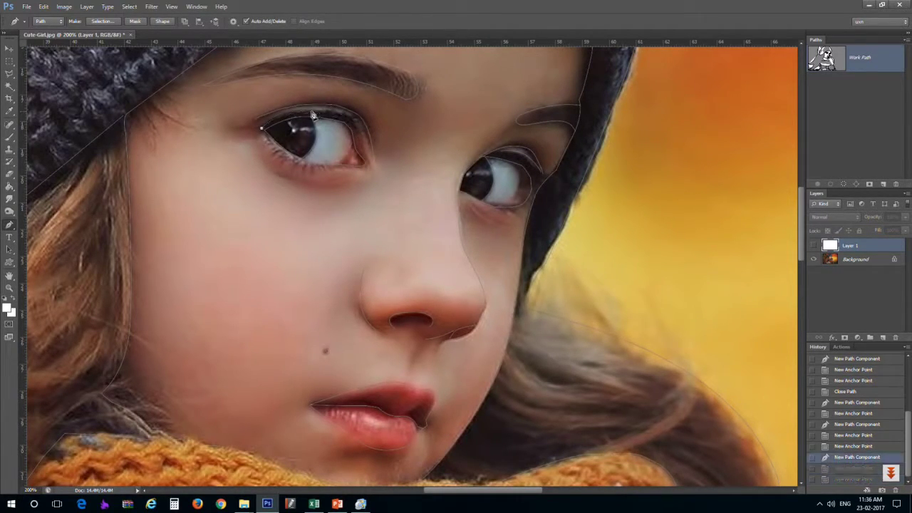
{"action": "key", "text": "ctrl+alt+z"}
{"action": "left_click", "coordinate": [362, 130]}
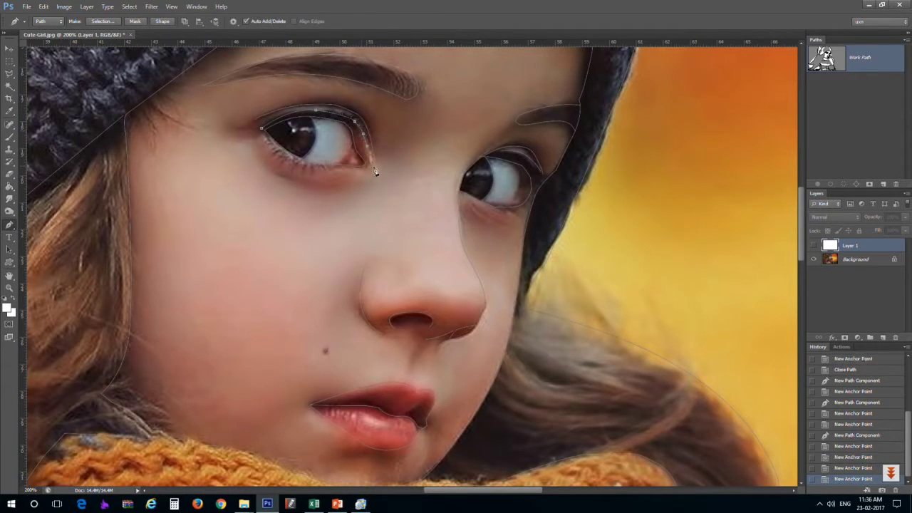
Step: Check the eye lines on white, then hide Layer 1 and return to the eyes
{"action": "left_click", "coordinate": [813, 245]}
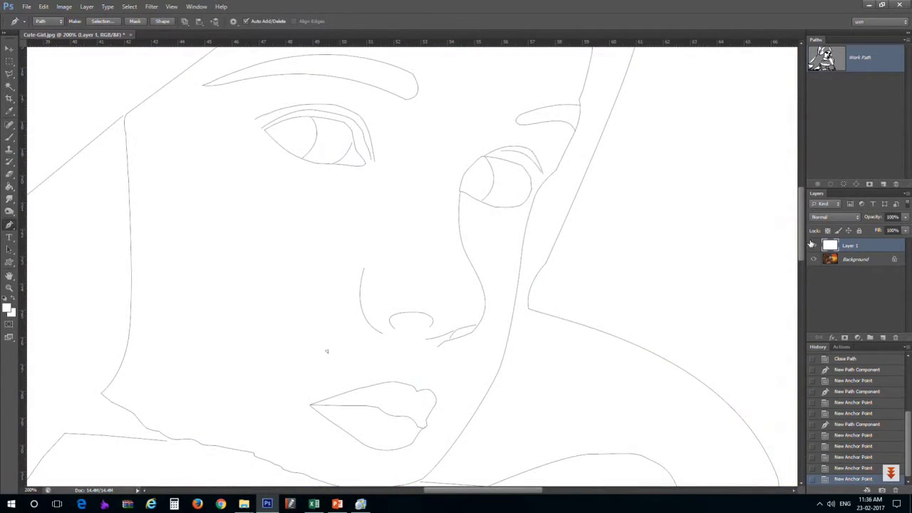
{"action": "key", "text": "ctrl+minus"}
{"action": "key", "text": "ctrl+minus"}
{"action": "key", "text": "ctrl+minus"}
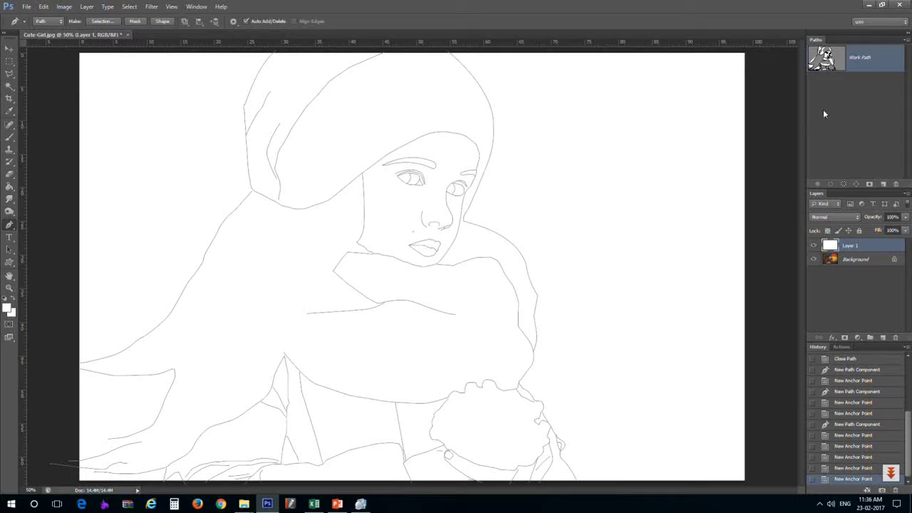
{"action": "key", "text": "ctrl+plus"}
{"action": "key", "text": "ctrl+plus"}
{"action": "key", "text": "ctrl+plus"}
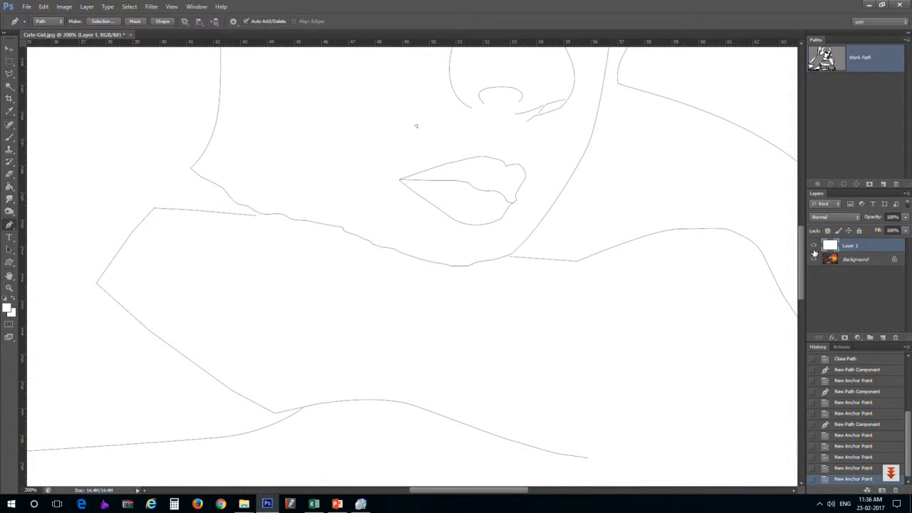
{"action": "left_click", "coordinate": [814, 245]}
{"action": "left_click_drag", "start_coordinate": [423, 83], "coordinate": [412, 345]}
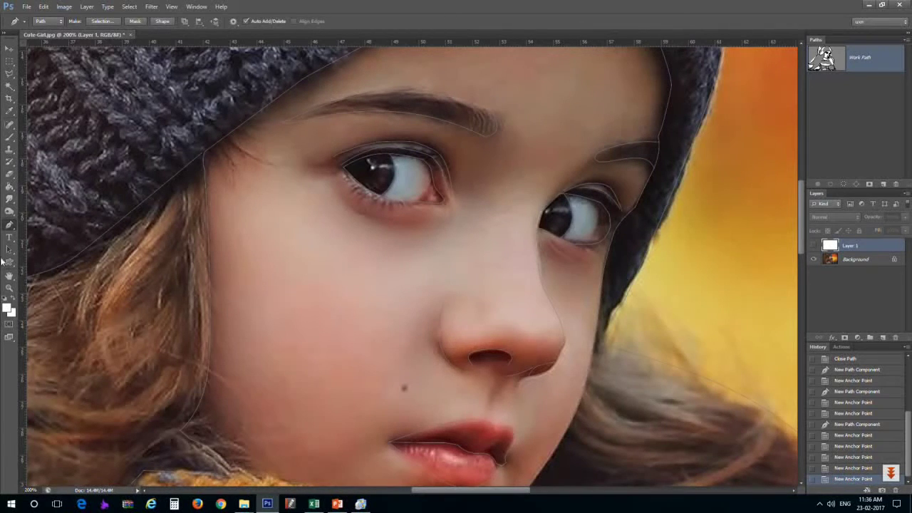
Step: Undo an accidental shape-tool step and delete the stray path near the left eye
{"action": "left_click", "coordinate": [9, 262]}
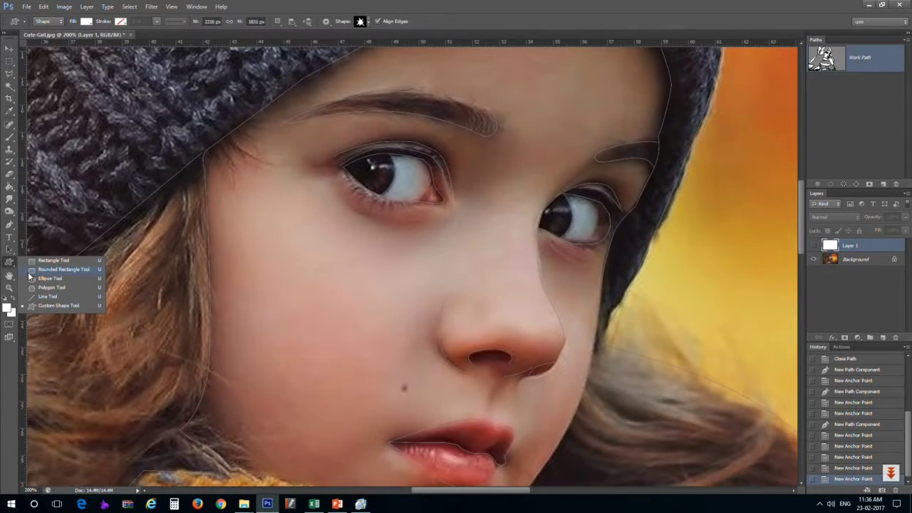
{"action": "left_click", "coordinate": [32, 271]}
{"action": "key", "text": "ctrl+z"}
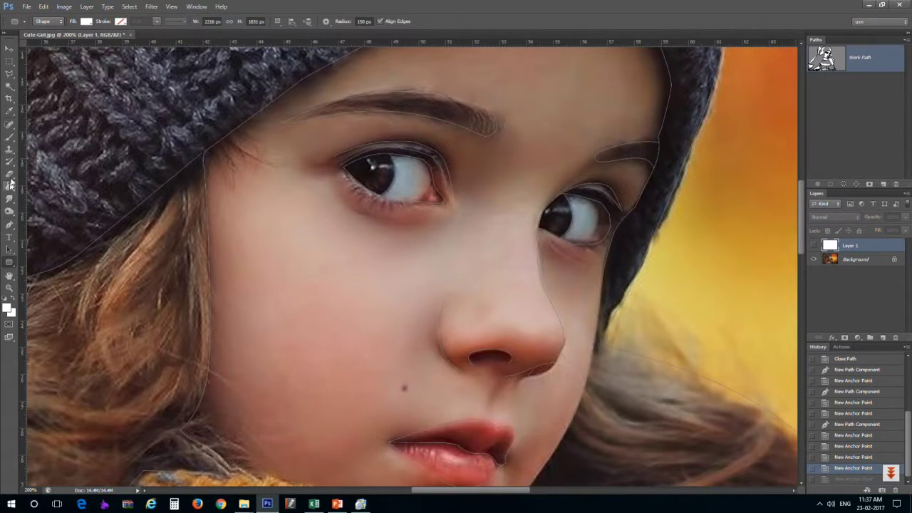
{"action": "left_click", "coordinate": [9, 186]}
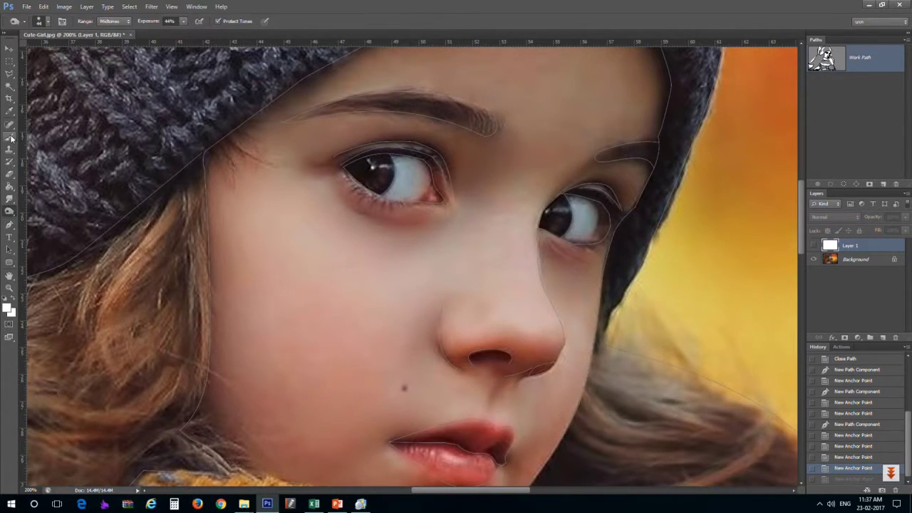
{"action": "left_click", "coordinate": [9, 224]}
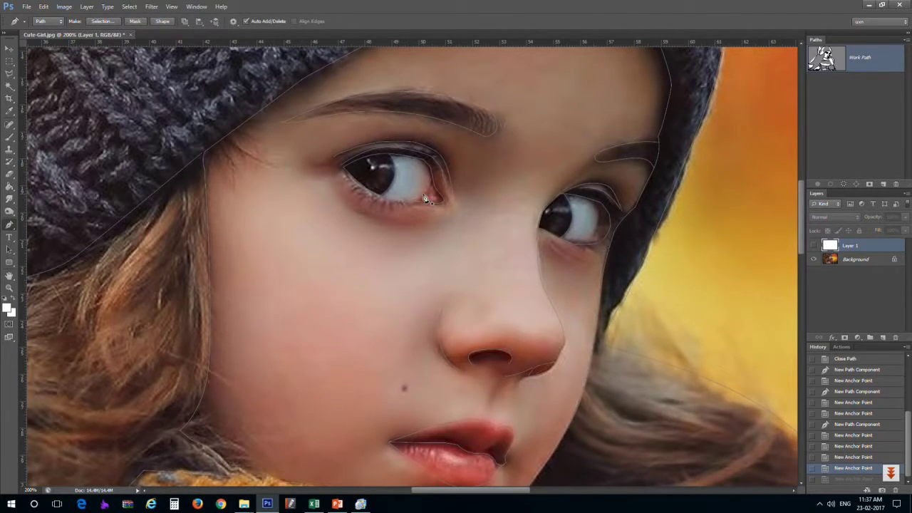
{"action": "key", "text": "a"}
{"action": "key", "text": "Delete"}
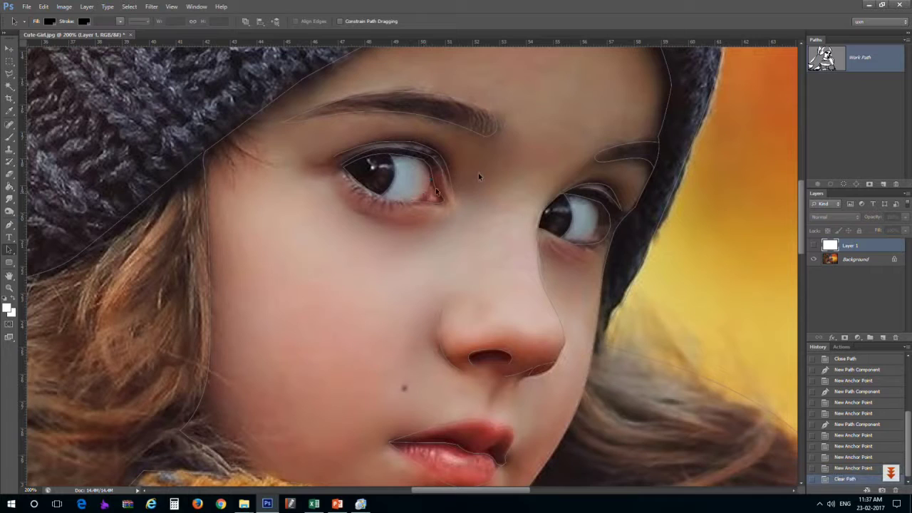
Step: Check the drawing on white, then hide Layer 1 and pan to the scarf and coat
{"action": "left_click", "coordinate": [814, 246]}
{"action": "key", "text": "ctrl+minus"}
{"action": "key", "text": "ctrl+minus"}
{"action": "key", "text": "ctrl+minus"}
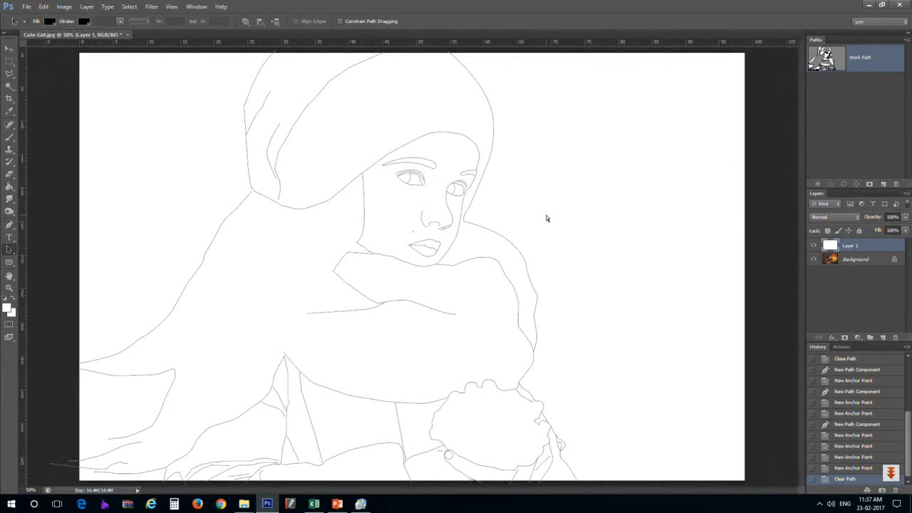
{"action": "key", "text": "ctrl+plus"}
{"action": "key", "text": "ctrl+plus"}
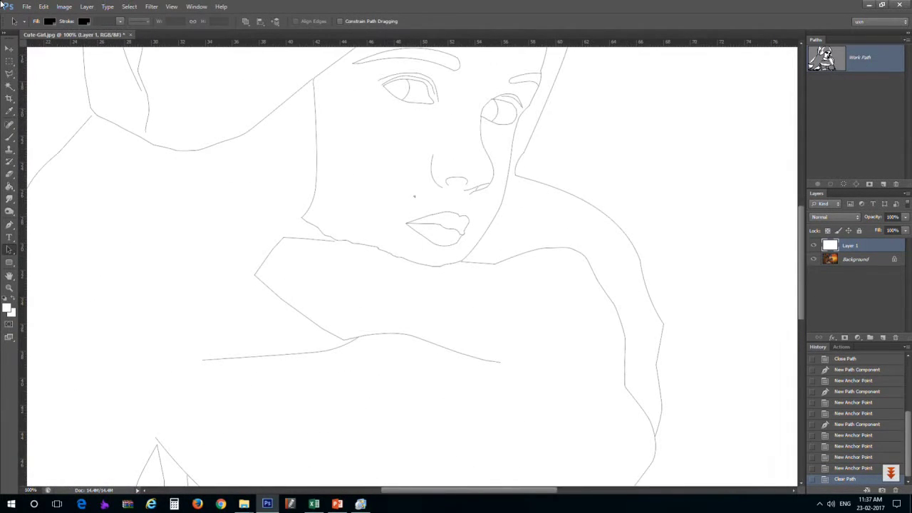
{"action": "left_click", "coordinate": [814, 245]}
{"action": "left_click_drag", "start_coordinate": [256, 294], "coordinate": [391, 176]}
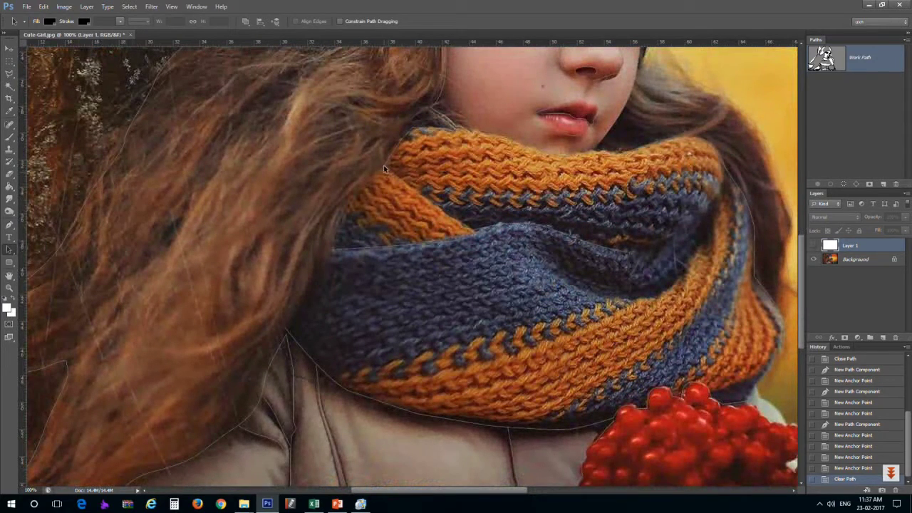
Step: Trace a Pen path from the scarf edge down to the coat outline
{"action": "key", "text": "p"}
{"action": "left_click", "coordinate": [351, 196]}
{"action": "left_click", "coordinate": [333, 252]}
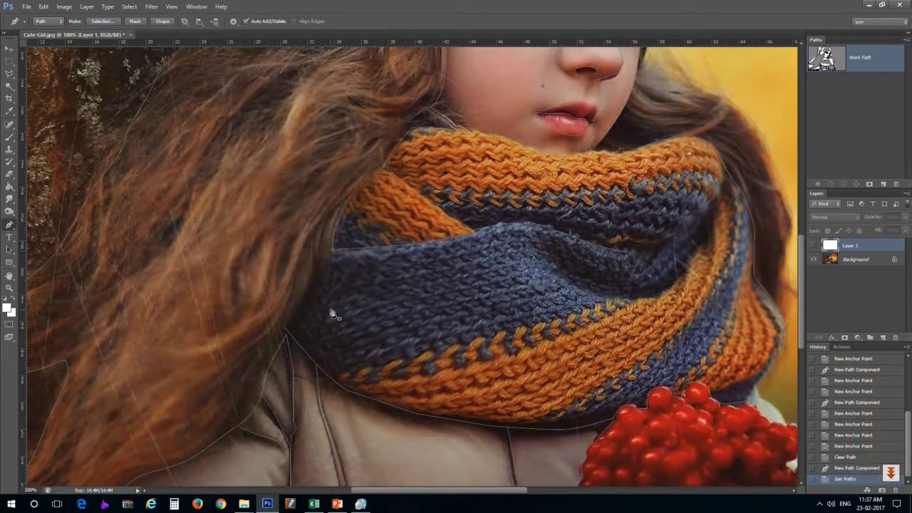
{"action": "left_click", "coordinate": [333, 253]}
{"action": "left_click", "coordinate": [288, 328]}
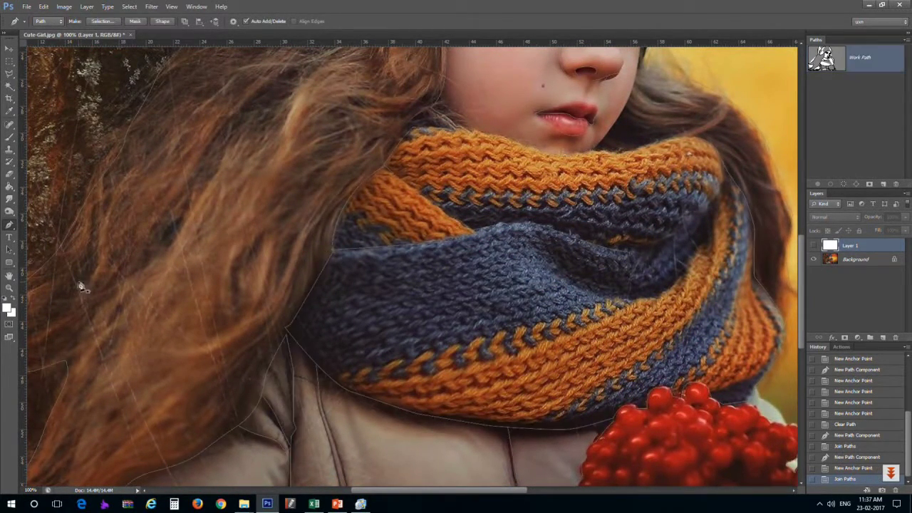
Step: Trace two Pen paths running down along the girl's hair strands
{"action": "key", "text": "ctrl+minus"}
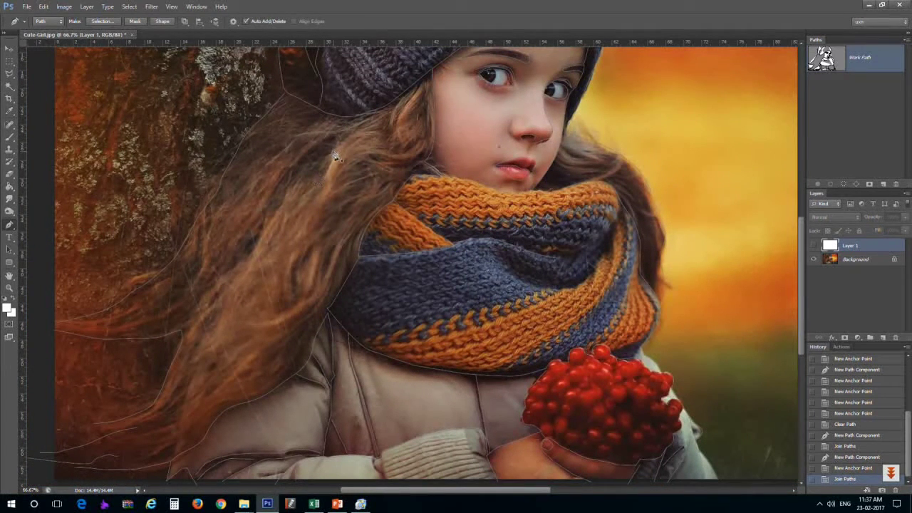
{"action": "left_click", "coordinate": [345, 120]}
{"action": "left_click", "coordinate": [323, 140]}
{"action": "left_click", "coordinate": [292, 162]}
{"action": "left_click", "coordinate": [257, 215]}
{"action": "left_click", "coordinate": [207, 303]}
{"action": "left_click", "coordinate": [178, 326]}
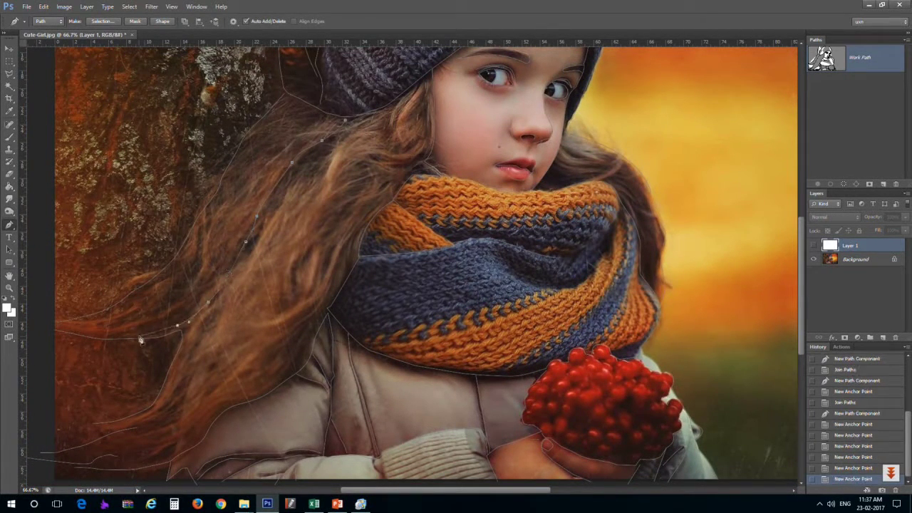
{"action": "left_click", "coordinate": [141, 341]}
{"action": "left_click", "coordinate": [384, 131]}
{"action": "left_click", "coordinate": [373, 135]}
{"action": "left_click", "coordinate": [322, 216]}
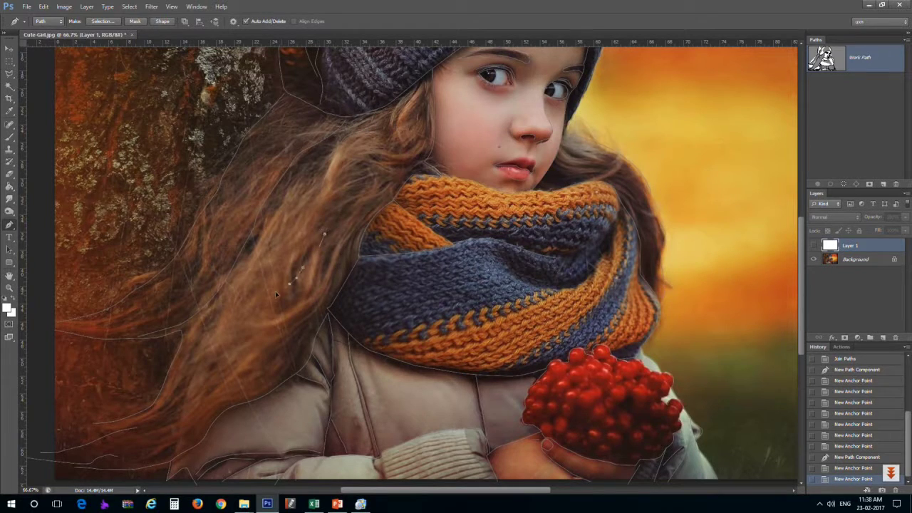
{"action": "left_click", "coordinate": [253, 344]}
{"action": "left_click", "coordinate": [229, 376]}
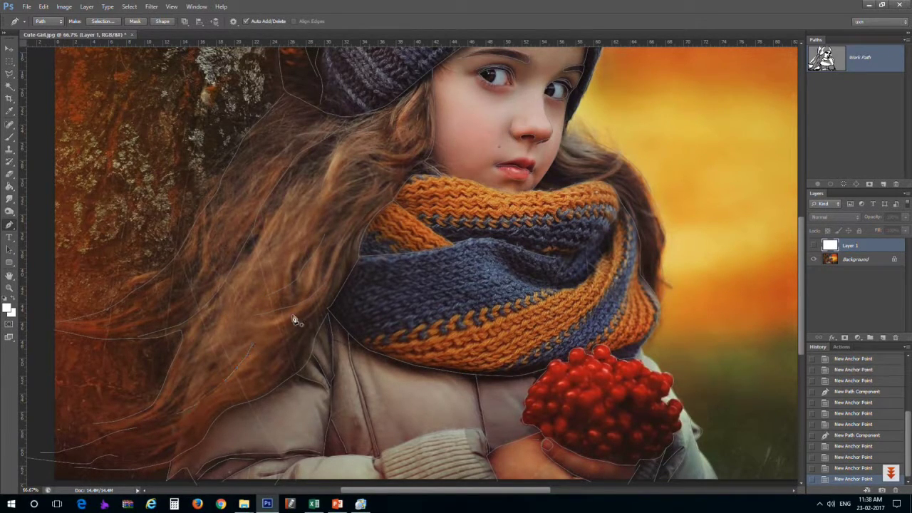
Step: Preview the outlines on white, then return to the photo zoomed on the jacket
{"action": "left_click", "coordinate": [815, 245]}
{"action": "key", "text": "ctrl+minus"}
{"action": "key", "text": "ctrl+minus"}
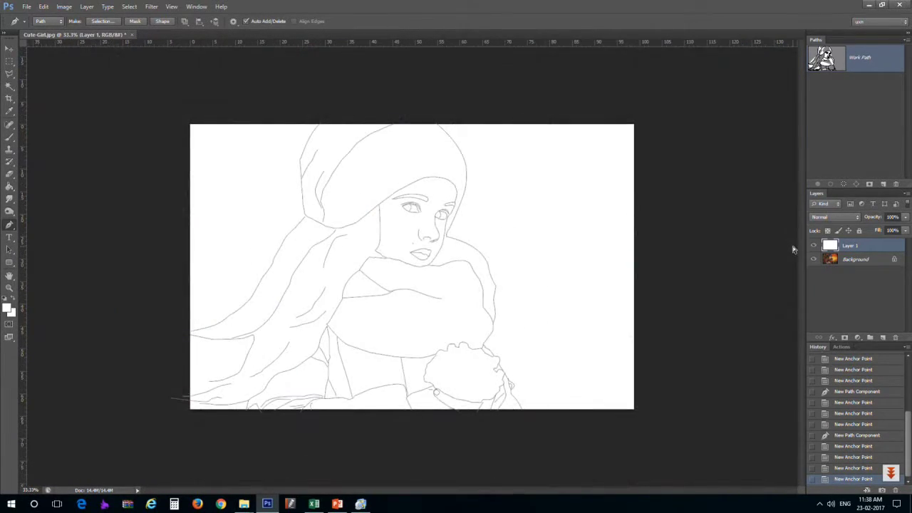
{"action": "key", "text": "ctrl+plus"}
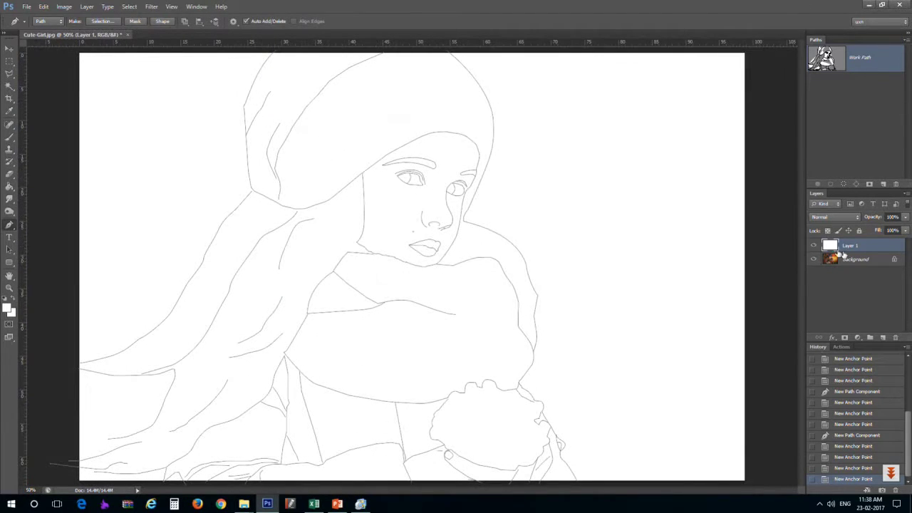
{"action": "left_click", "coordinate": [814, 245]}
{"action": "key", "text": "ctrl+plus"}
{"action": "key", "text": "ctrl+plus"}
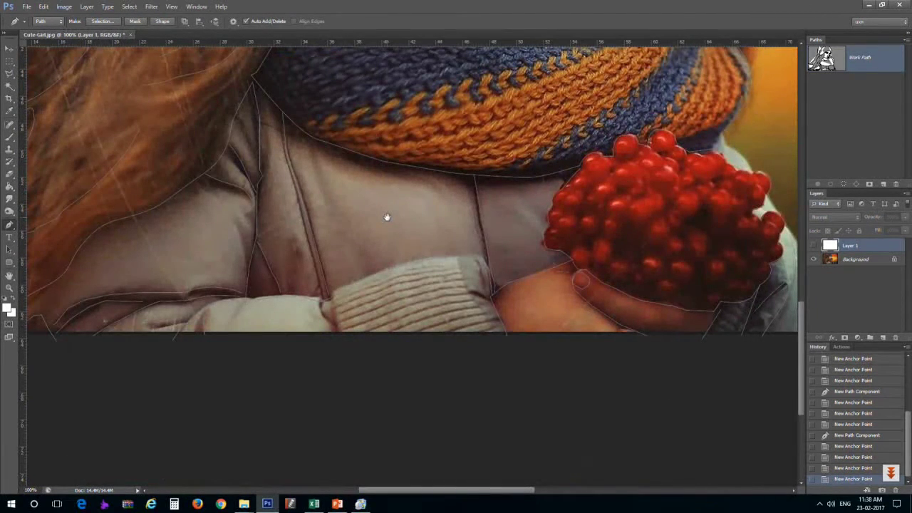
Step: Add short coat-fold paths below the sleeve cuff along the jacket
{"action": "left_click", "coordinate": [332, 305]}
{"action": "left_click", "coordinate": [342, 338]}
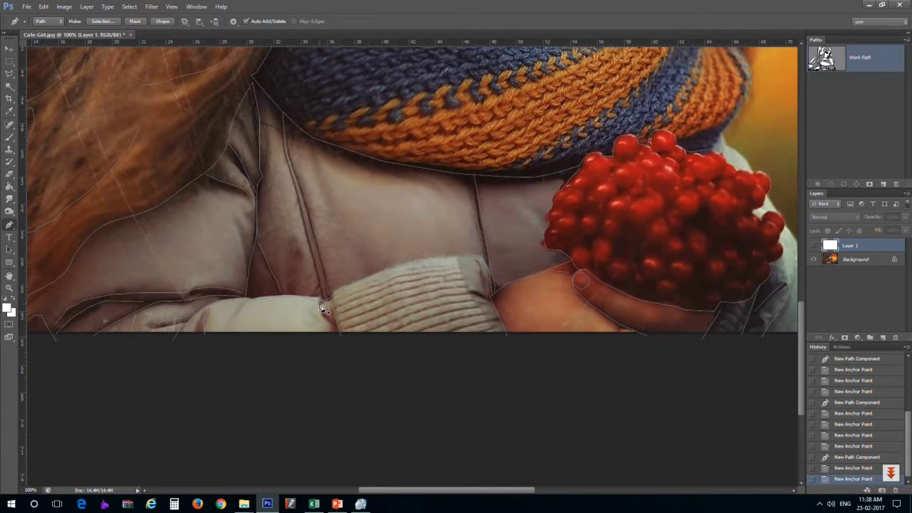
{"action": "left_click", "coordinate": [330, 326]}
{"action": "left_click", "coordinate": [342, 335]}
{"action": "left_click", "coordinate": [344, 332]}
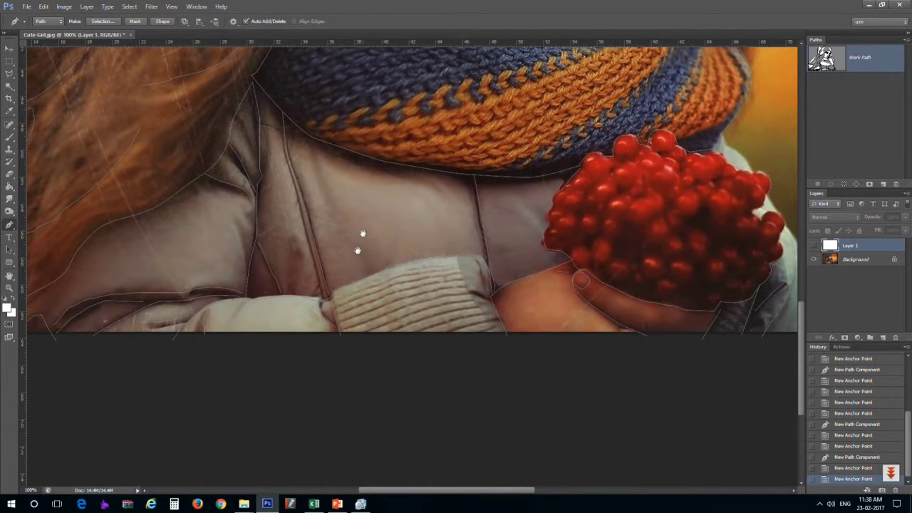
{"action": "left_click_drag", "start_coordinate": [361, 244], "coordinate": [348, 335]}
{"action": "scroll", "coordinate": [348, 335], "scroll_direction": "down", "scroll_amount": 1}
{"action": "scroll", "coordinate": [348, 335], "scroll_direction": "down", "scroll_amount": 1}
{"action": "scroll", "coordinate": [350, 339], "scroll_direction": "down", "scroll_amount": 1}
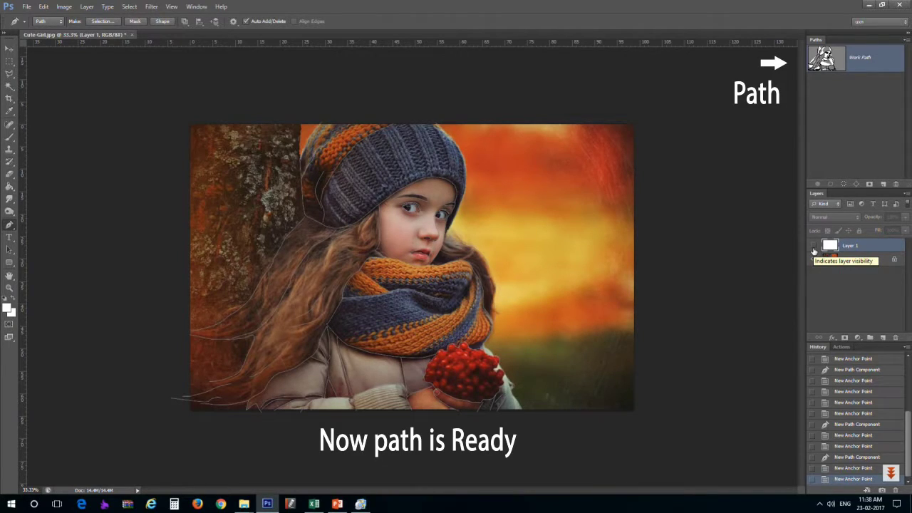
Step: Show the white Layer 1 and toggle the Work Path outlines off and back on
{"action": "left_click", "coordinate": [814, 247]}
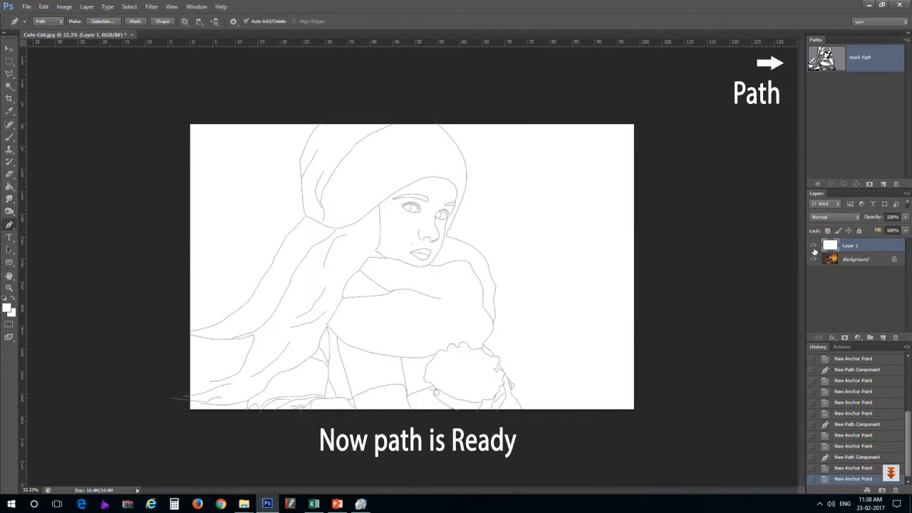
{"action": "left_click", "coordinate": [851, 86]}
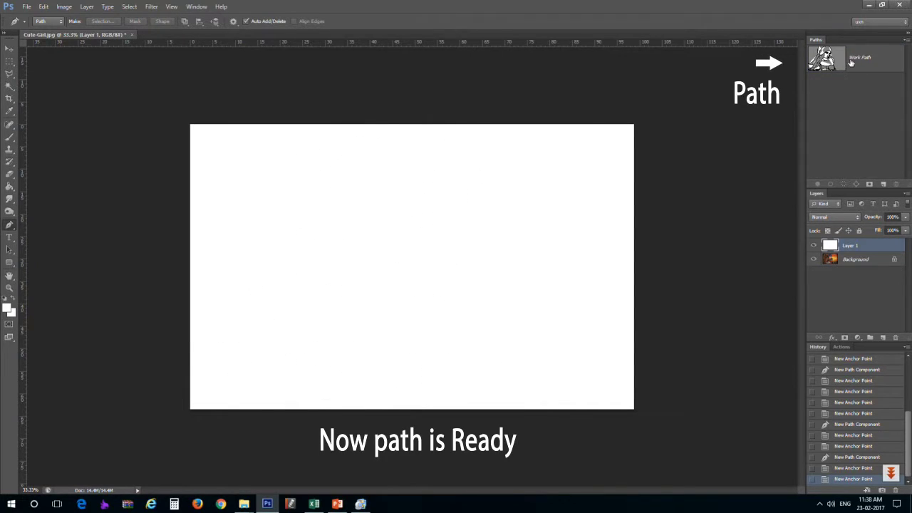
{"action": "left_click", "coordinate": [852, 66]}
{"action": "left_click", "coordinate": [865, 84]}
{"action": "left_click", "coordinate": [861, 69]}
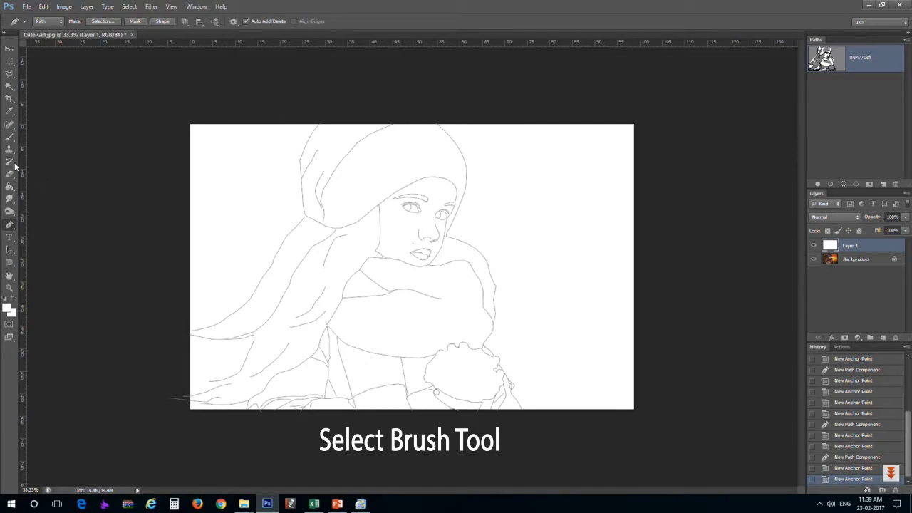
Step: Stroke the Work Path with a 3 px Brush
{"action": "left_click", "coordinate": [10, 138]}
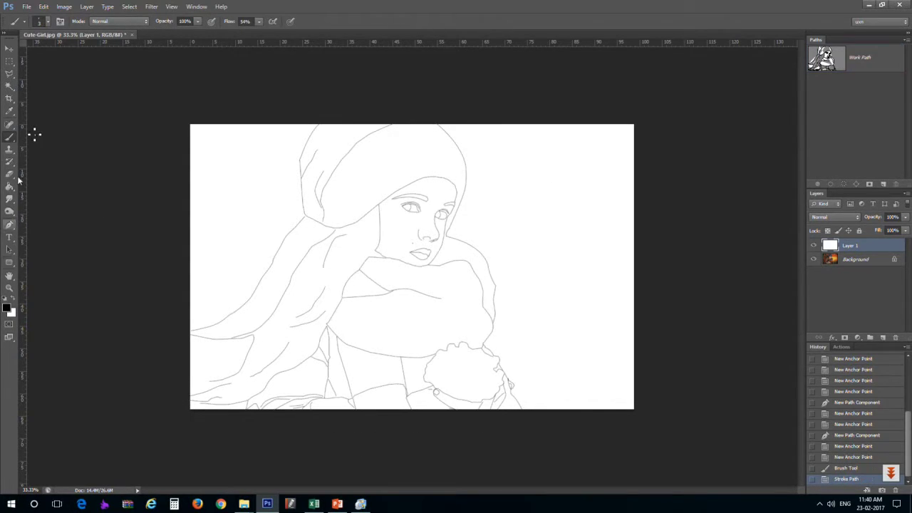
{"action": "left_click", "coordinate": [47, 23]}
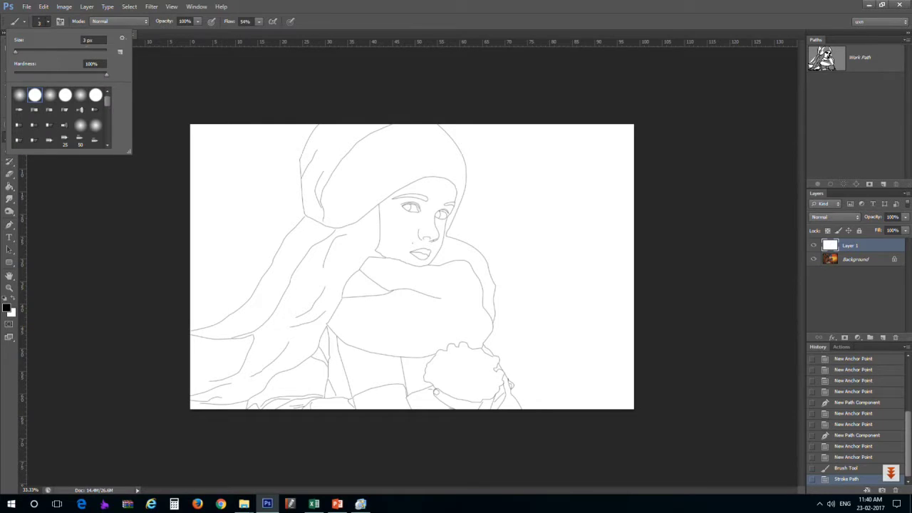
{"action": "left_click", "coordinate": [86, 40]}
{"action": "right_click", "coordinate": [827, 63]}
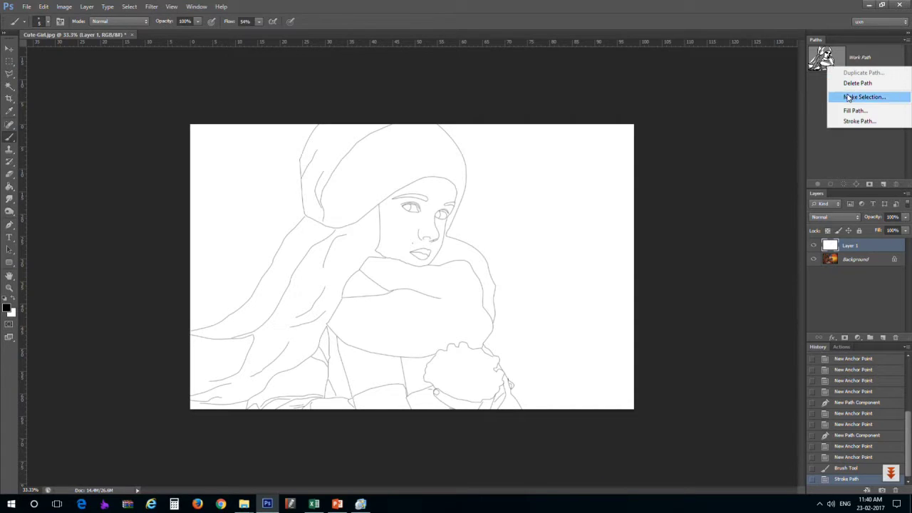
{"action": "left_click", "coordinate": [861, 123]}
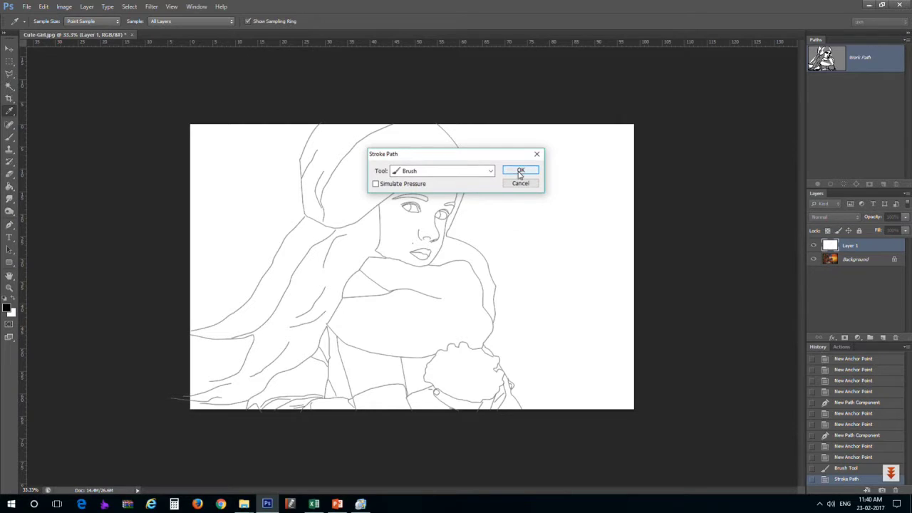
{"action": "left_click", "coordinate": [520, 172]}
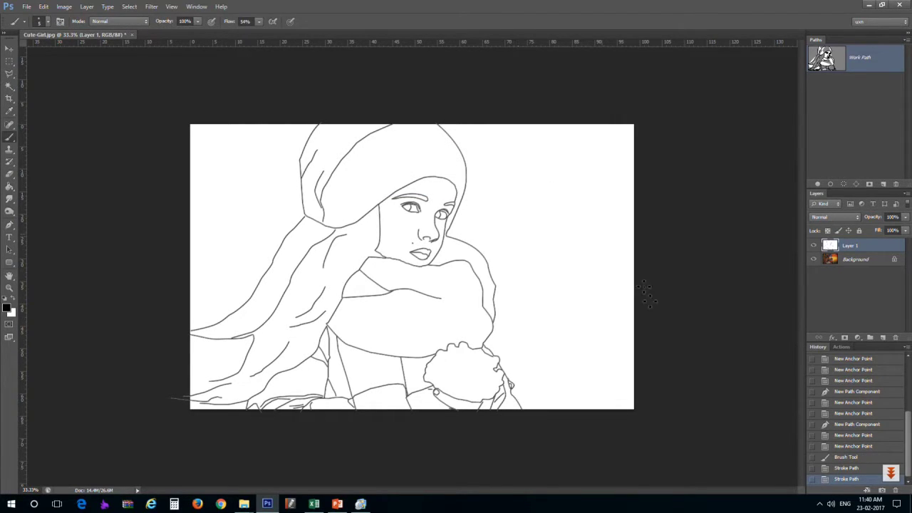
Step: Hide the path outlines and toggle the line layer to compare strokes with the photo
{"action": "left_click", "coordinate": [889, 124]}
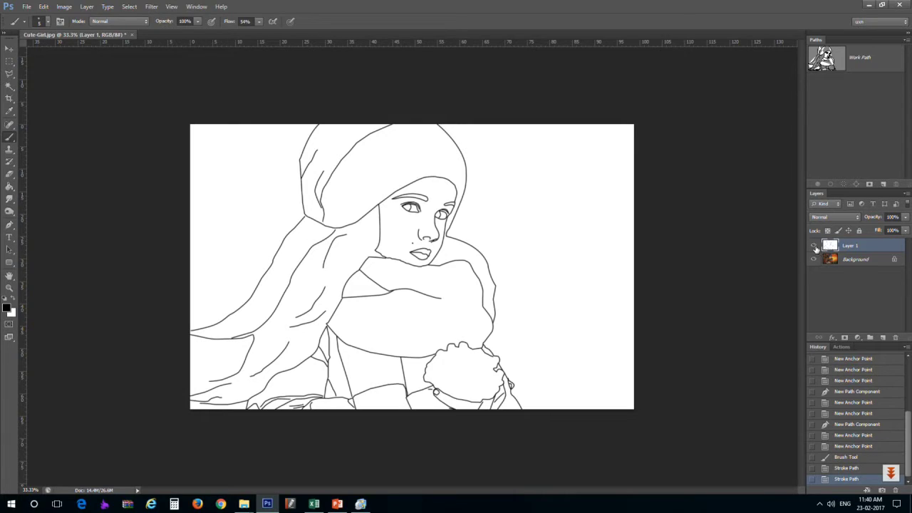
{"action": "left_click", "coordinate": [815, 246]}
{"action": "left_click", "coordinate": [815, 246]}
{"action": "left_click", "coordinate": [815, 246]}
{"action": "left_click", "coordinate": [814, 246]}
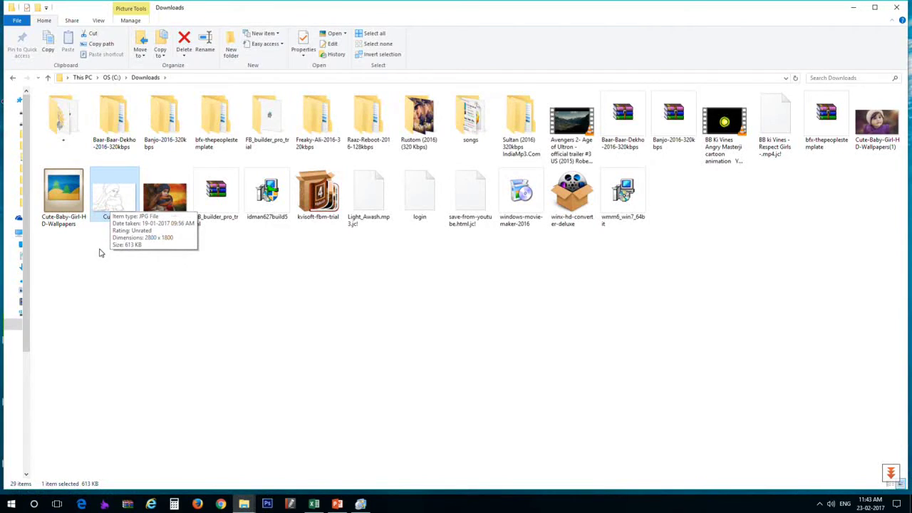
Step: Open the Cute-Girl drawing in Picasa and flip between it and the original photo
{"action": "double_click", "coordinate": [106, 206]}
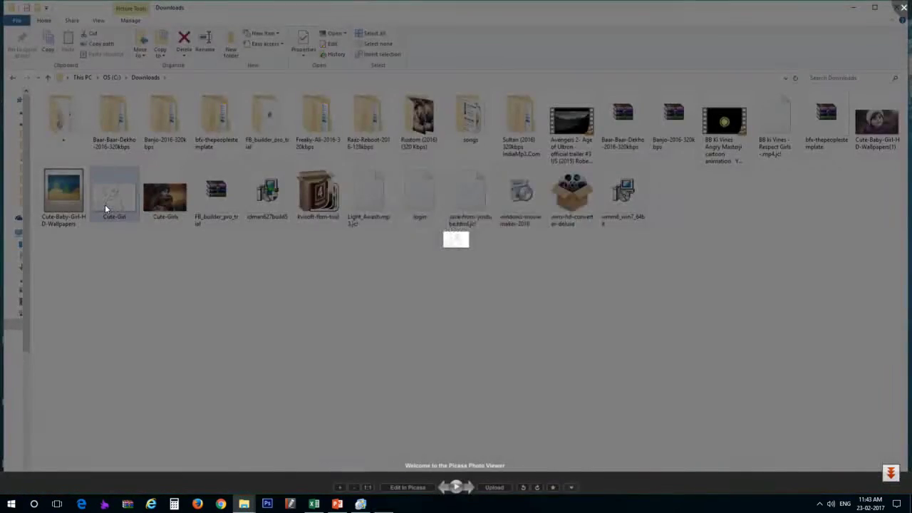
{"action": "key", "text": "Right"}
{"action": "key", "text": "Left"}
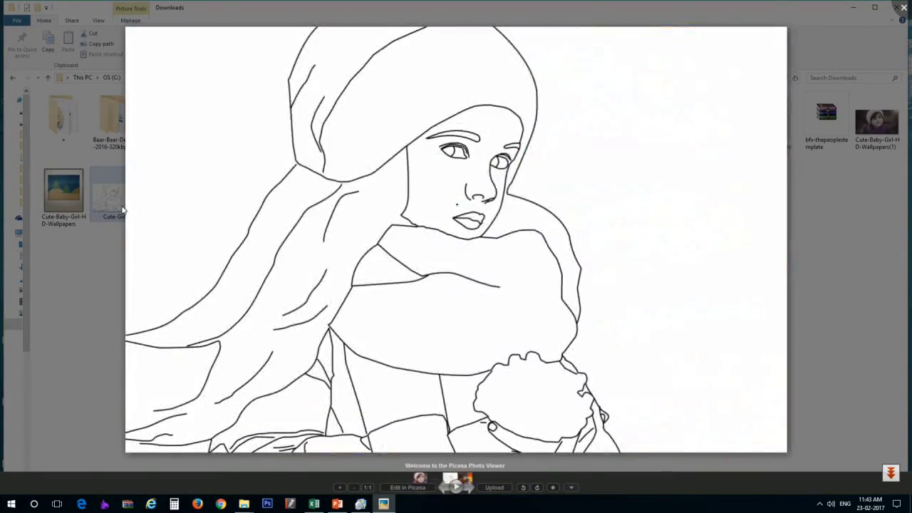
{"action": "key", "text": "Right"}
{"action": "key", "text": "Left"}
{"action": "key", "text": "Right"}
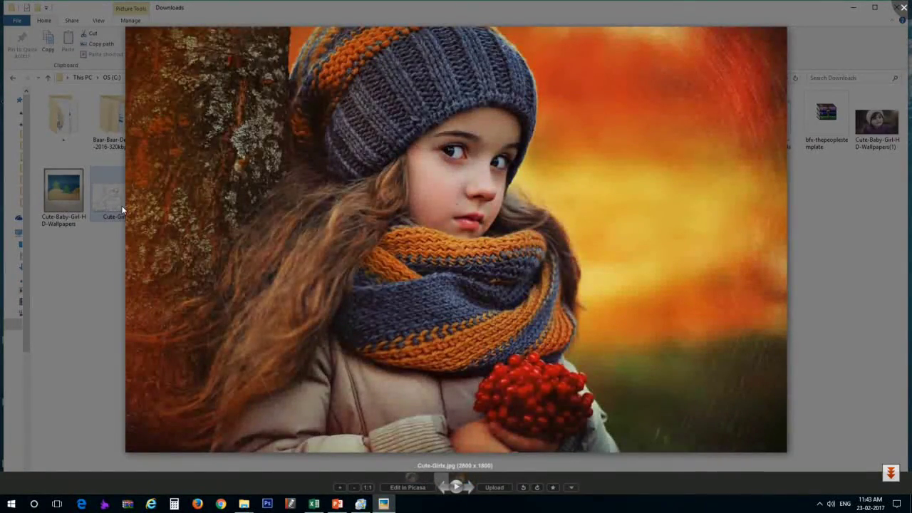
{"action": "key", "text": "Left"}
{"action": "key", "text": "Right"}
{"action": "key", "text": "Left"}
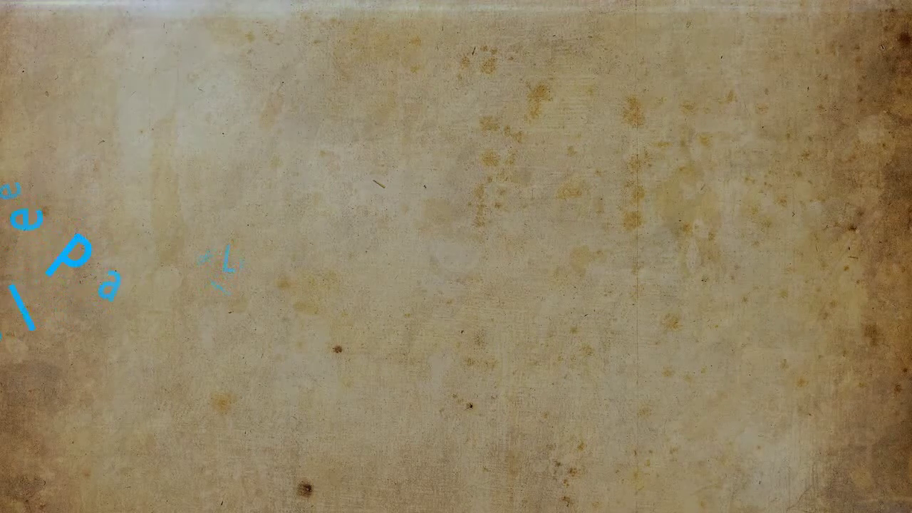